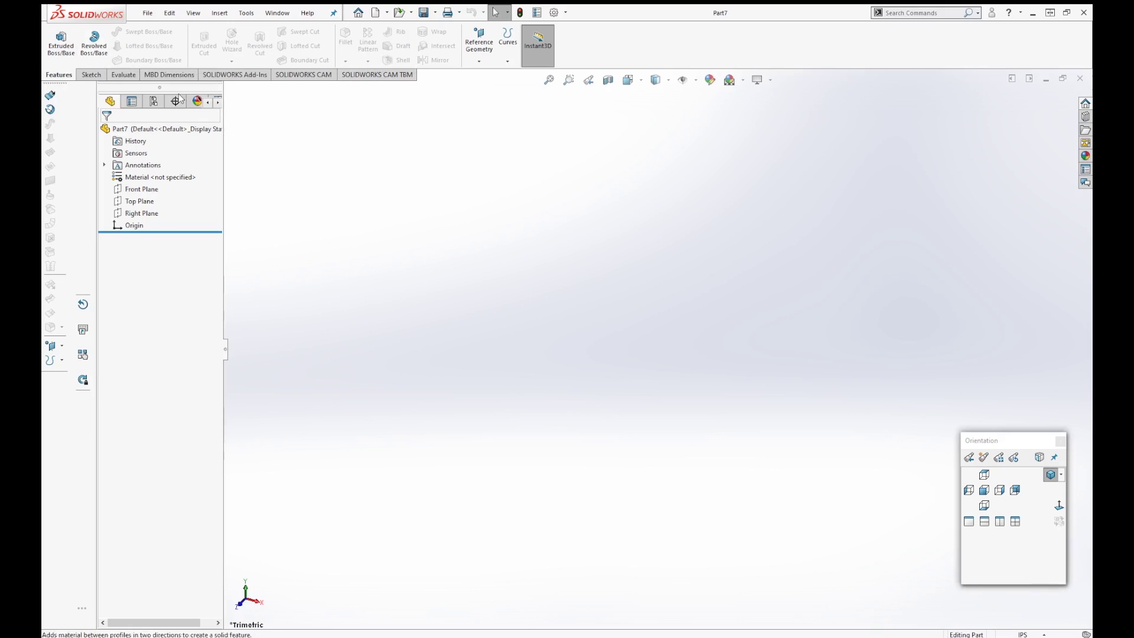
- Start a new sketch on the Front Plane
click(91, 75)
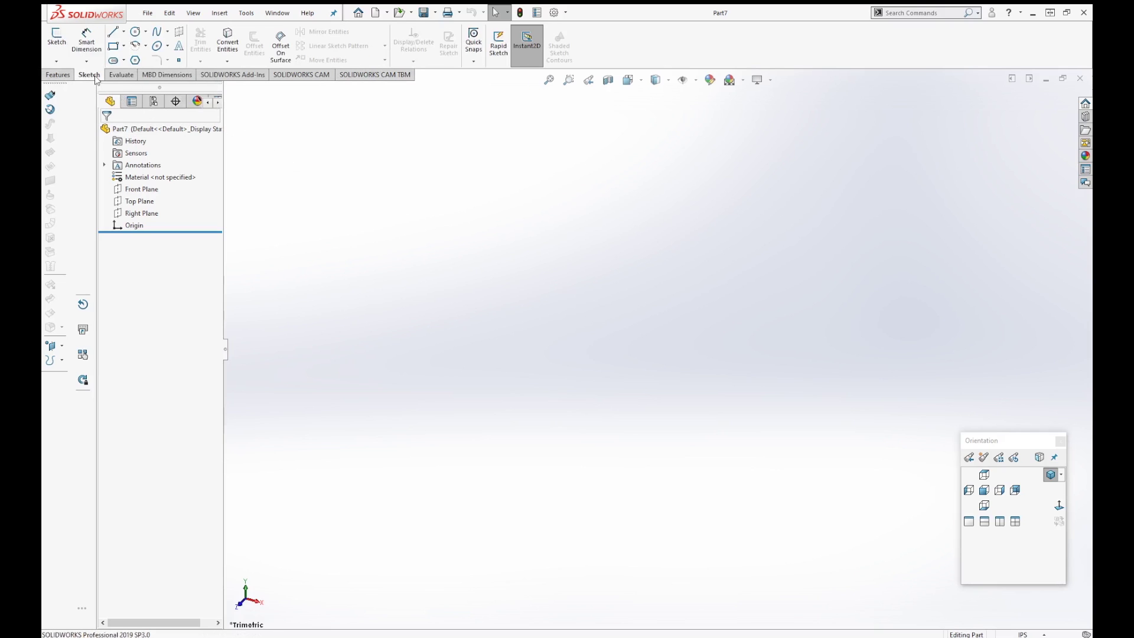
click(57, 41)
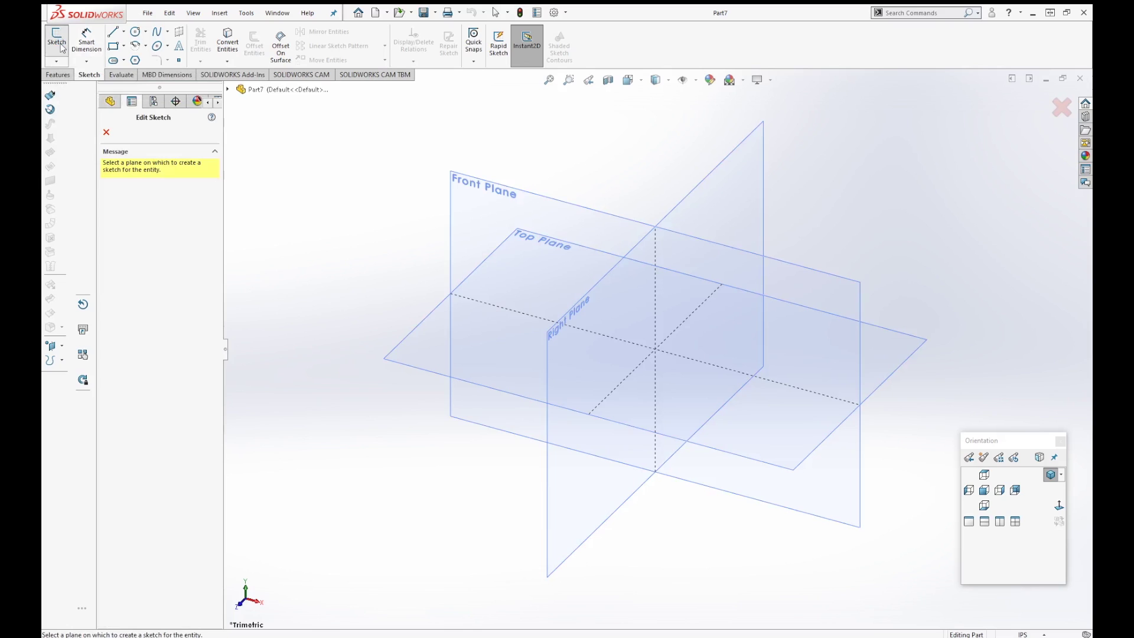
click(228, 90)
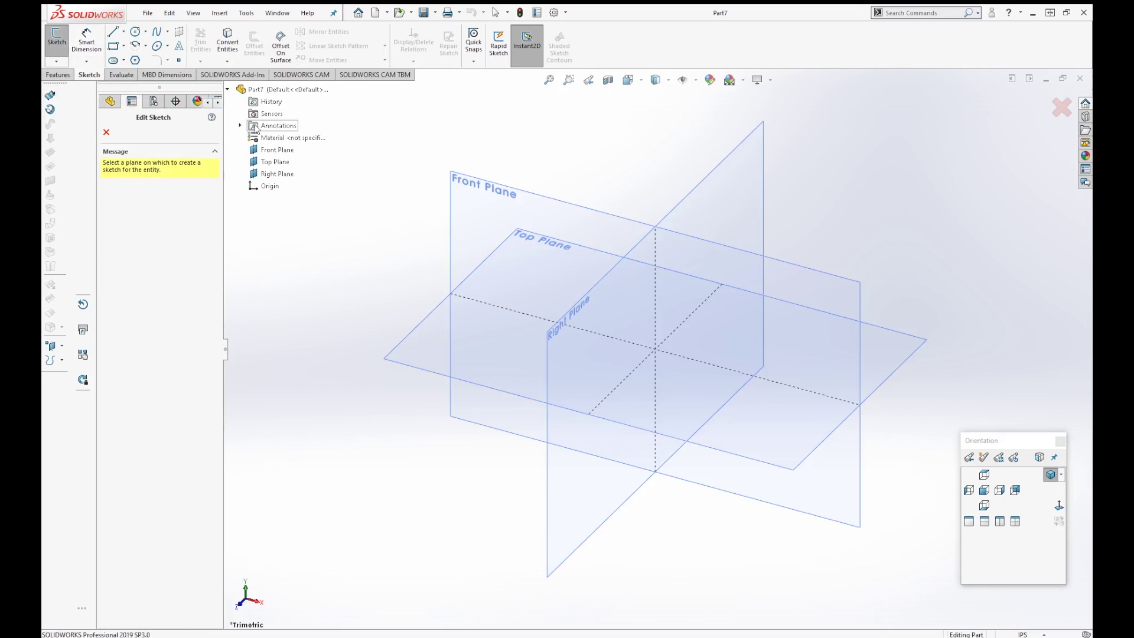
click(272, 151)
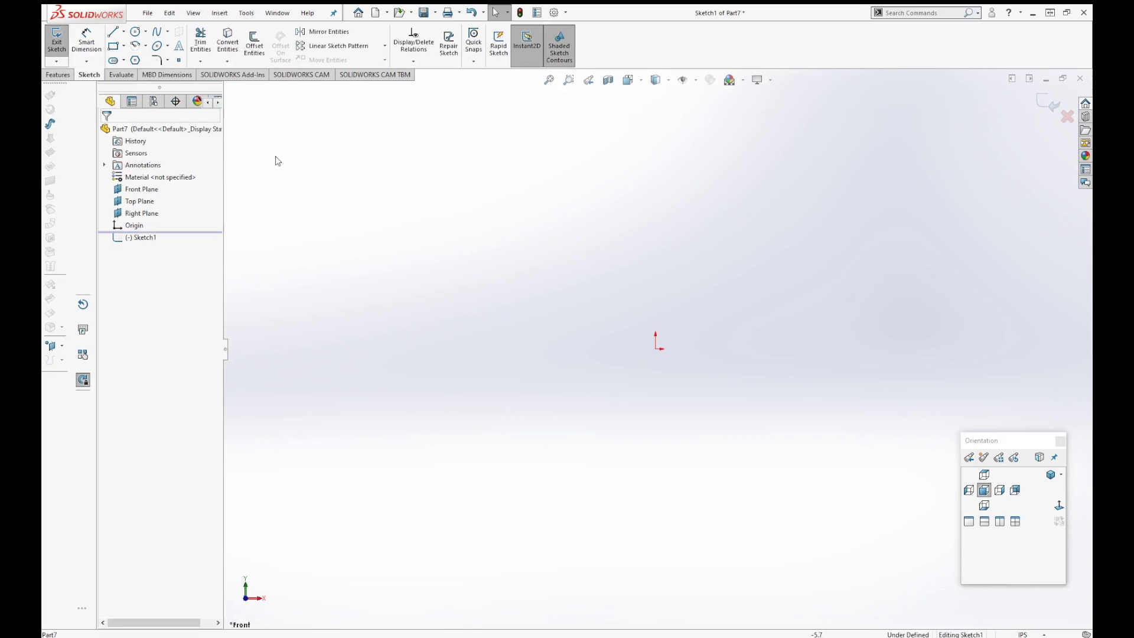
- Draw a centre-radius circle centred on the origin
click(146, 31)
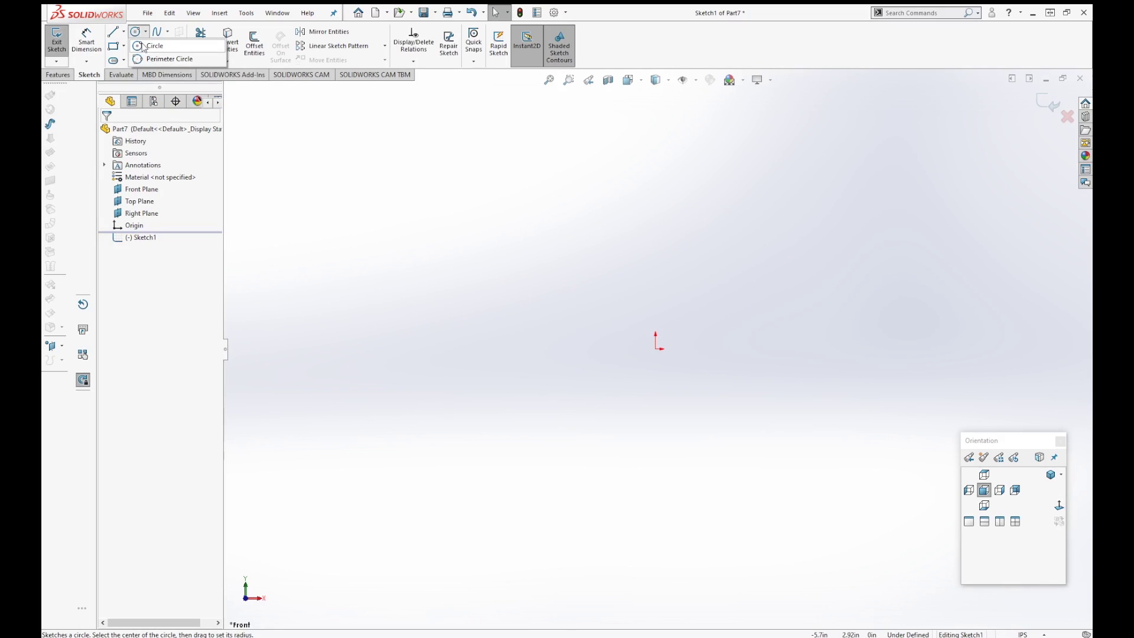
click(145, 48)
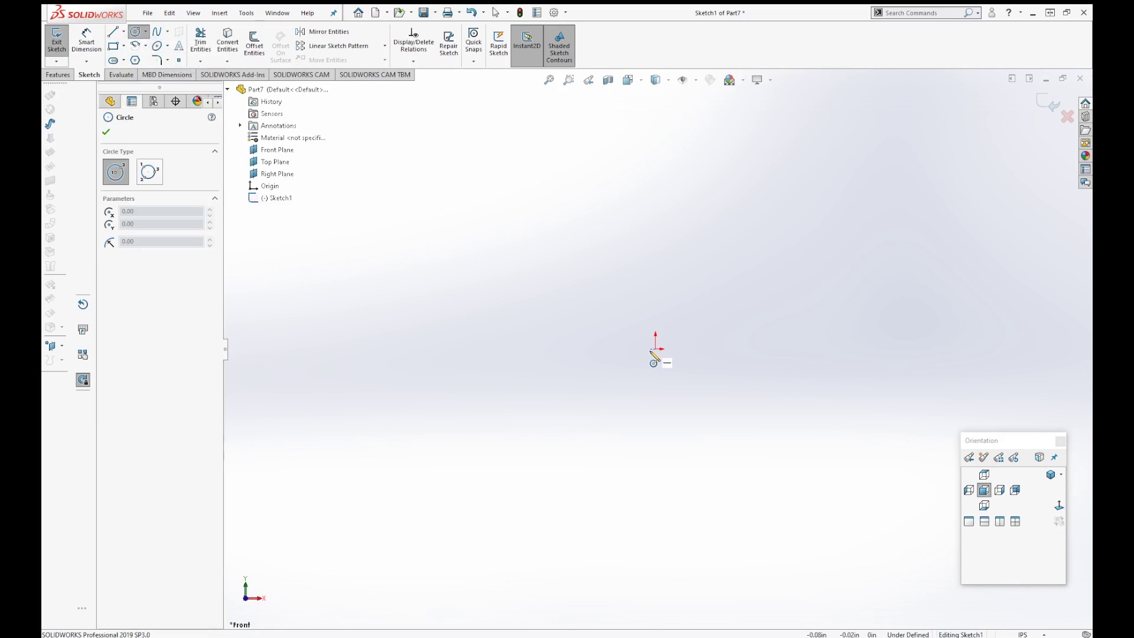
click(656, 349)
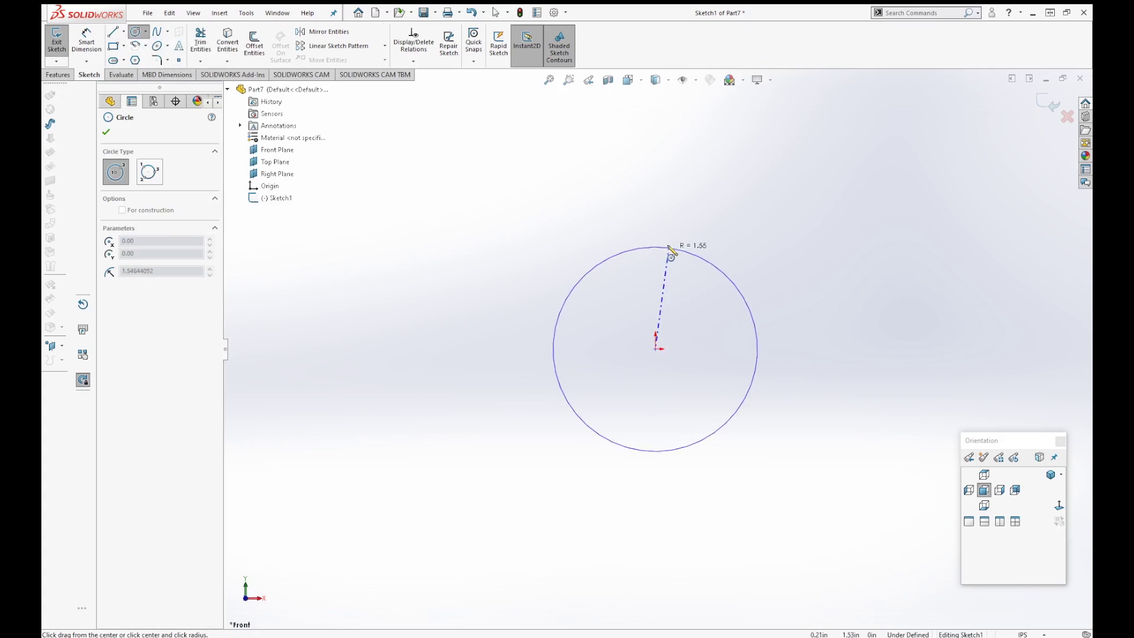
click(657, 236)
- Dimension the circle's diameter to 1.00 in
click(86, 42)
click(586, 260)
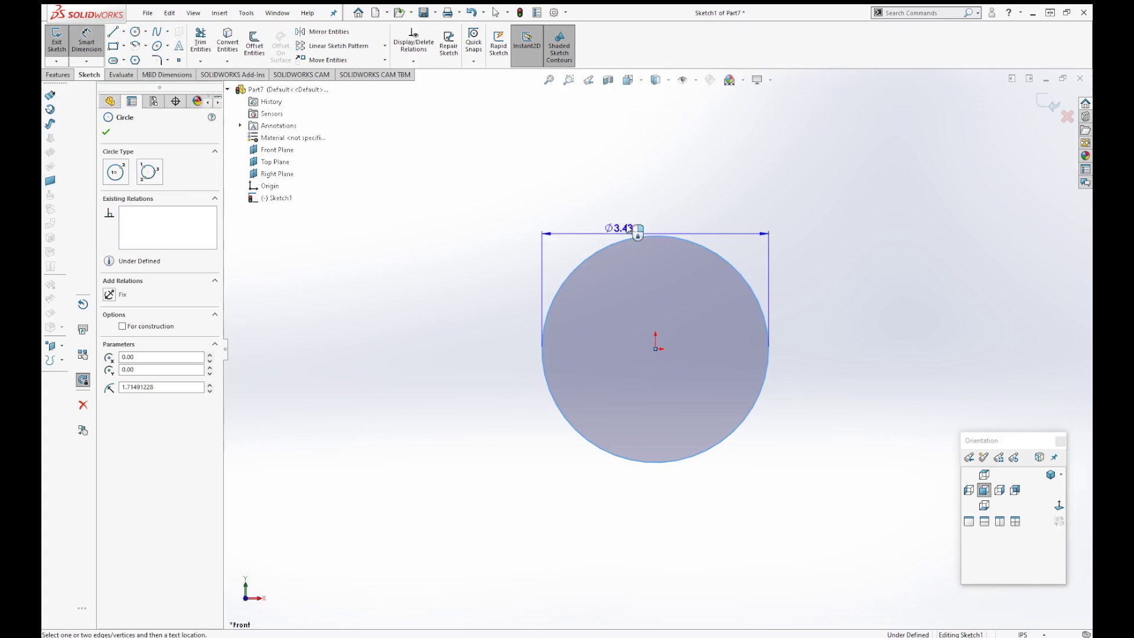
click(653, 178)
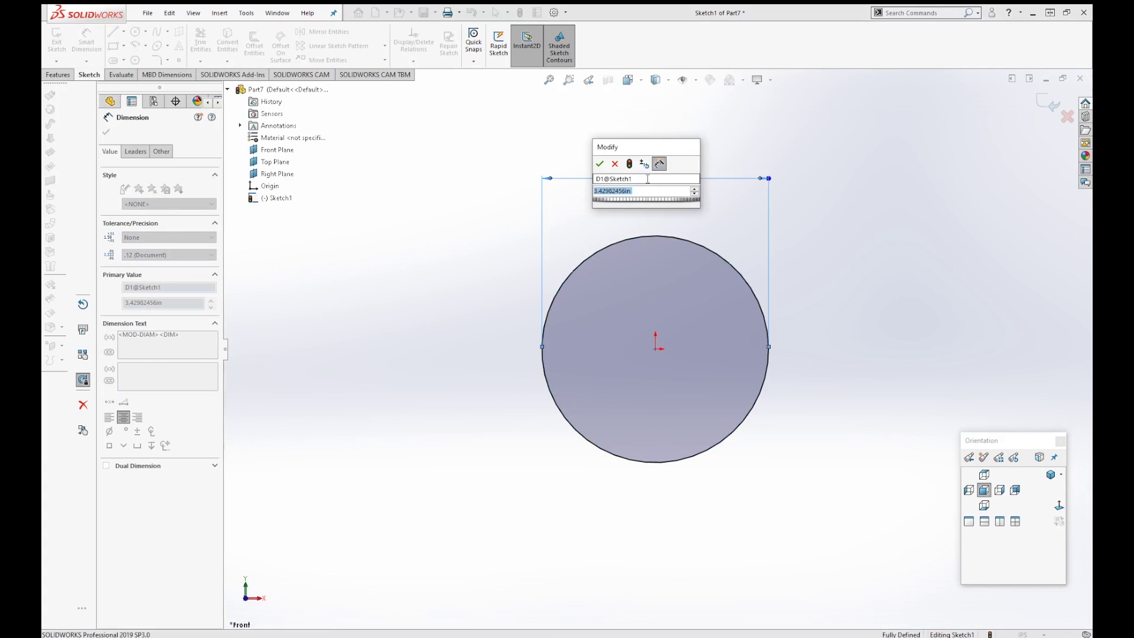
text(10)
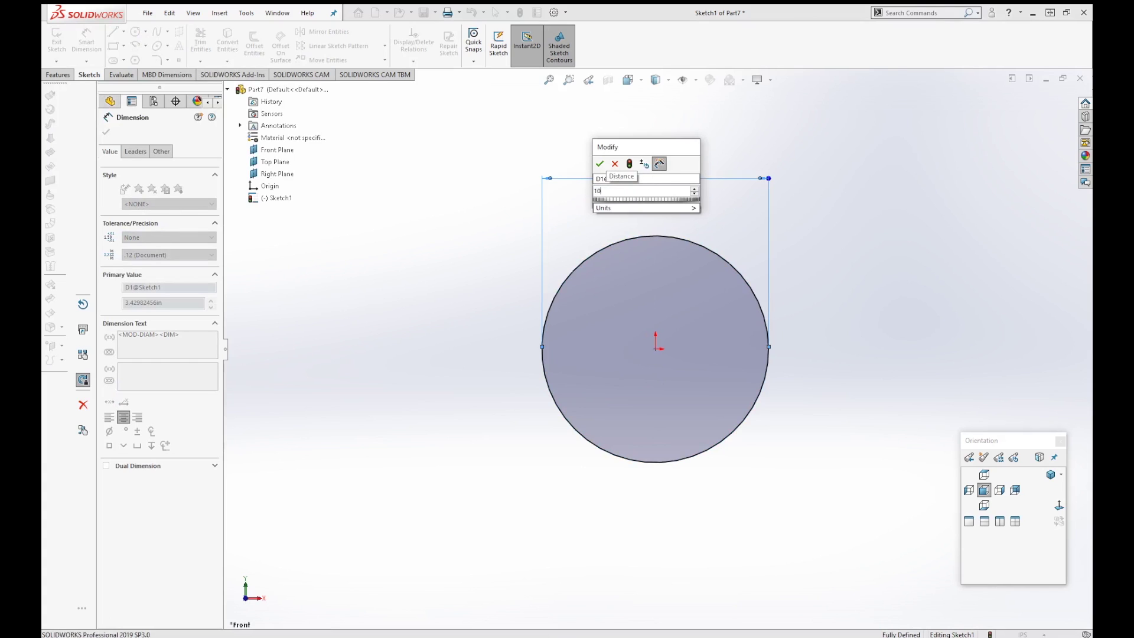
key(Return)
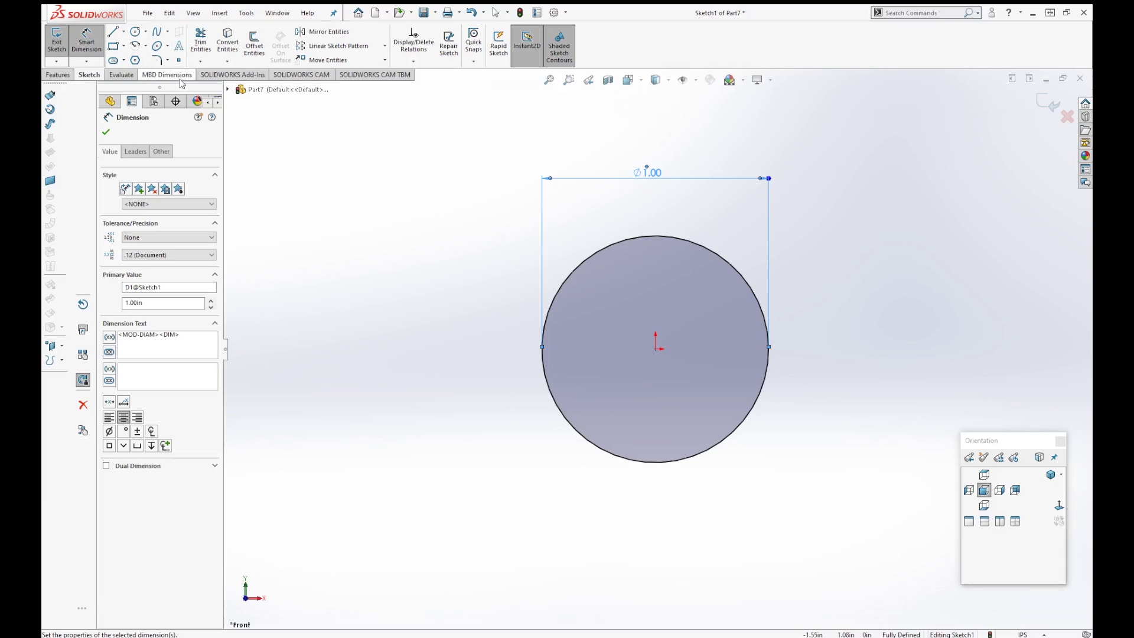
click(122, 32)
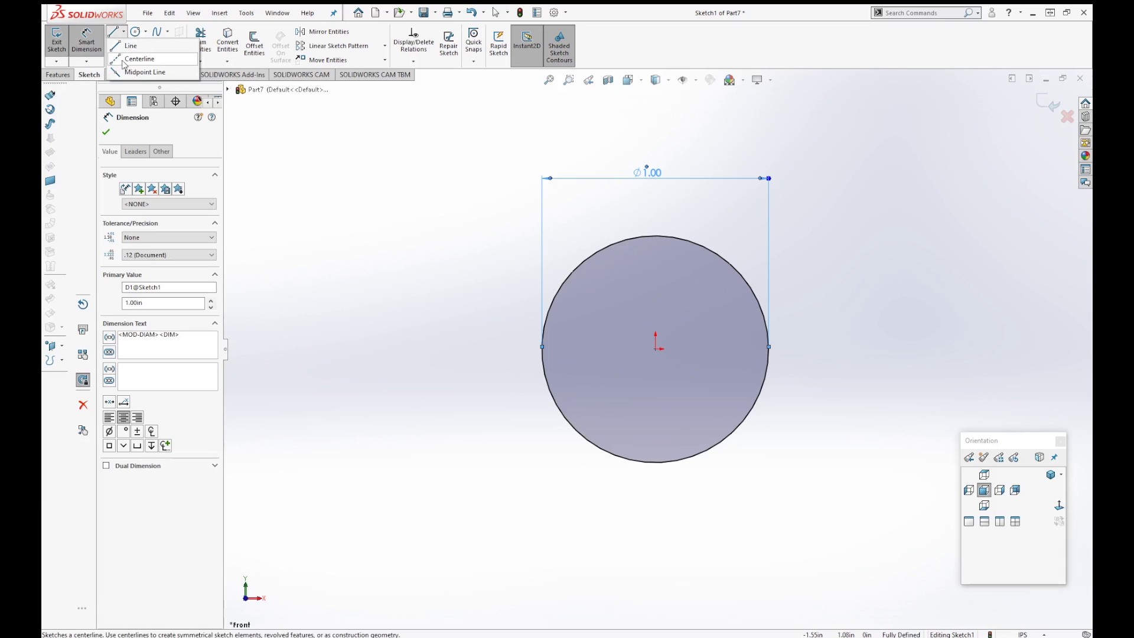
- Draw a vertical centerline to the right of the circle
click(134, 61)
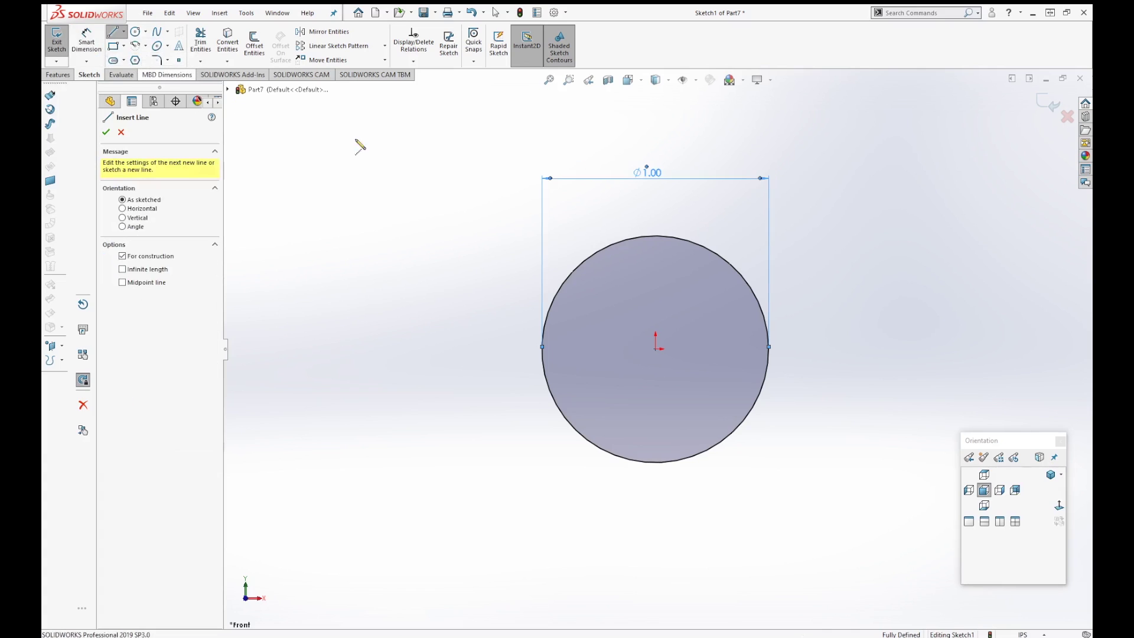
scroll(803, 326, down, 2)
scroll(836, 342, down, 2)
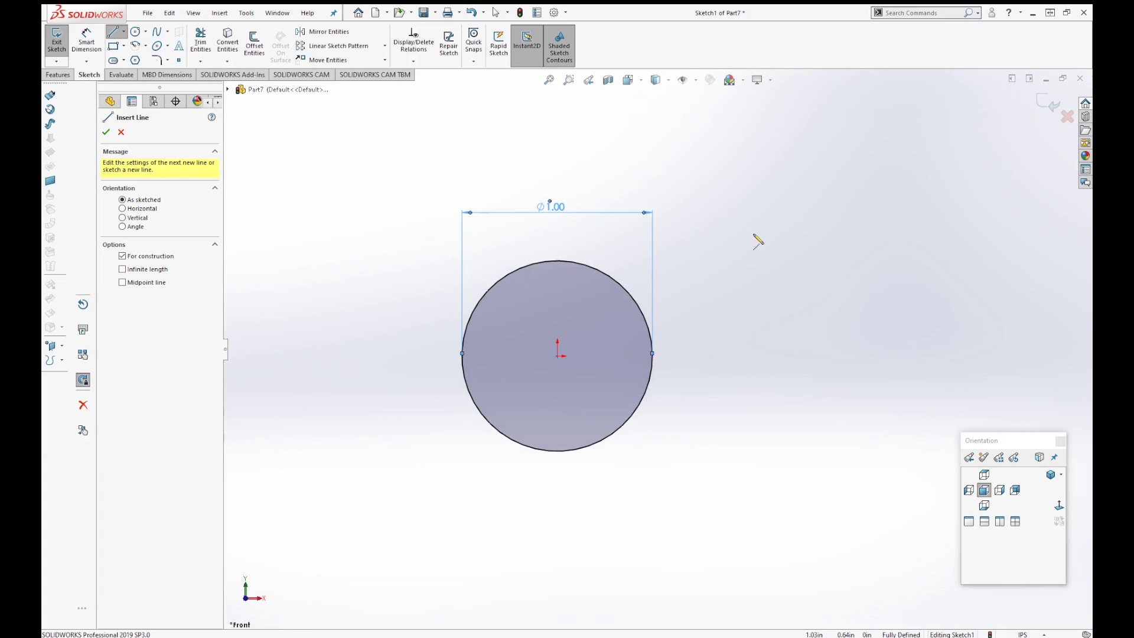
key(Escape)
click(743, 231)
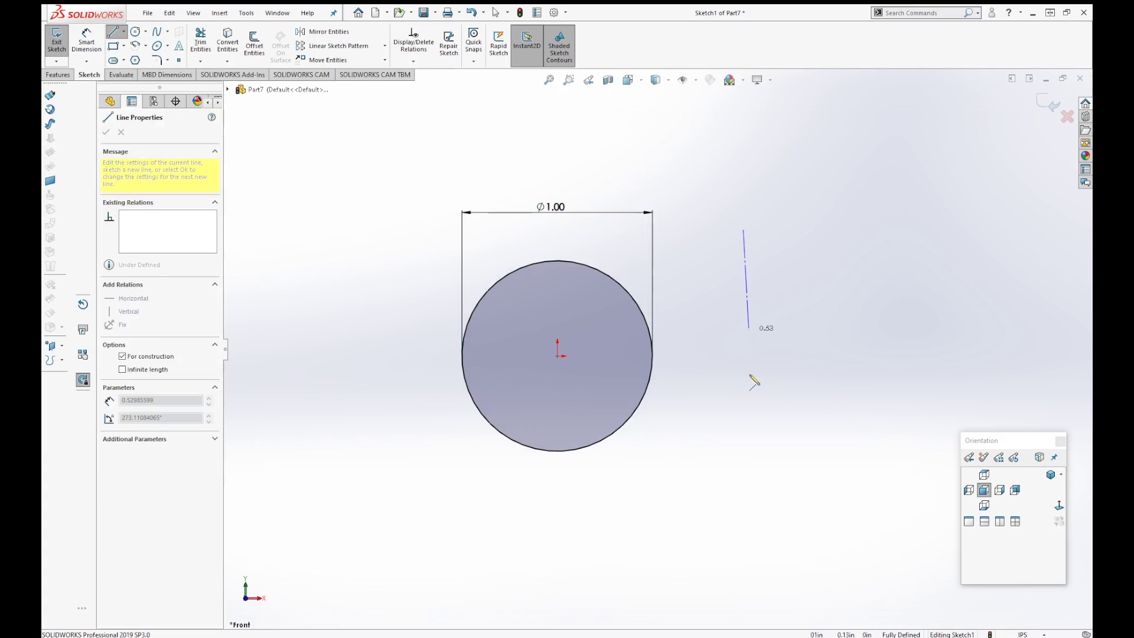
click(742, 476)
key(Escape)
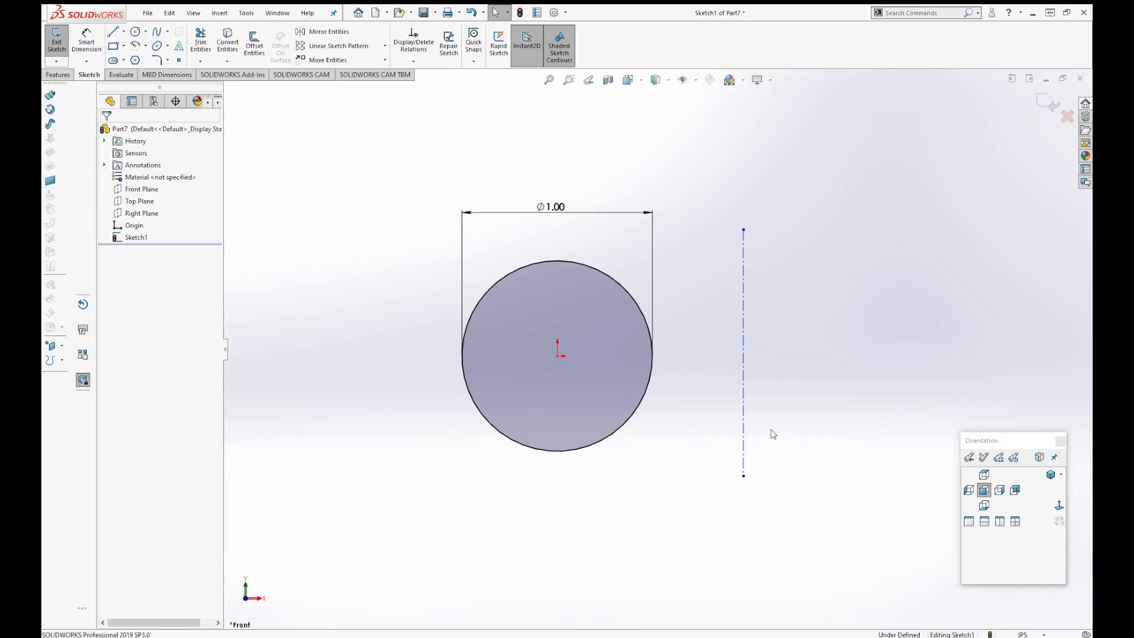
- Drag the vertical centerline a little further right of the circle
click(744, 323)
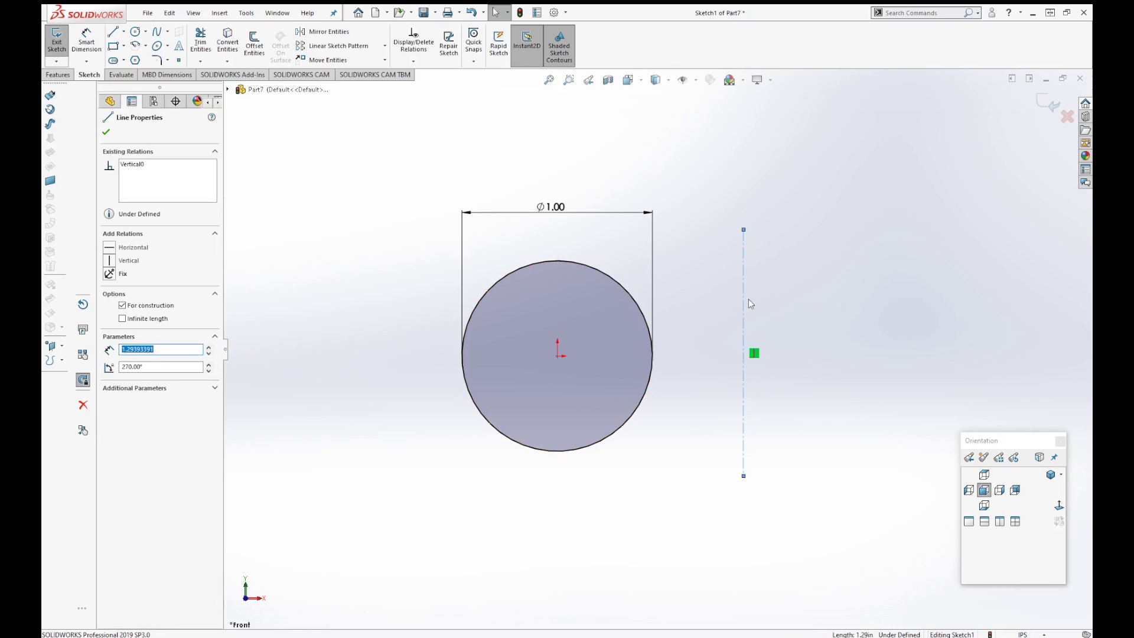
click(618, 283)
click(833, 391)
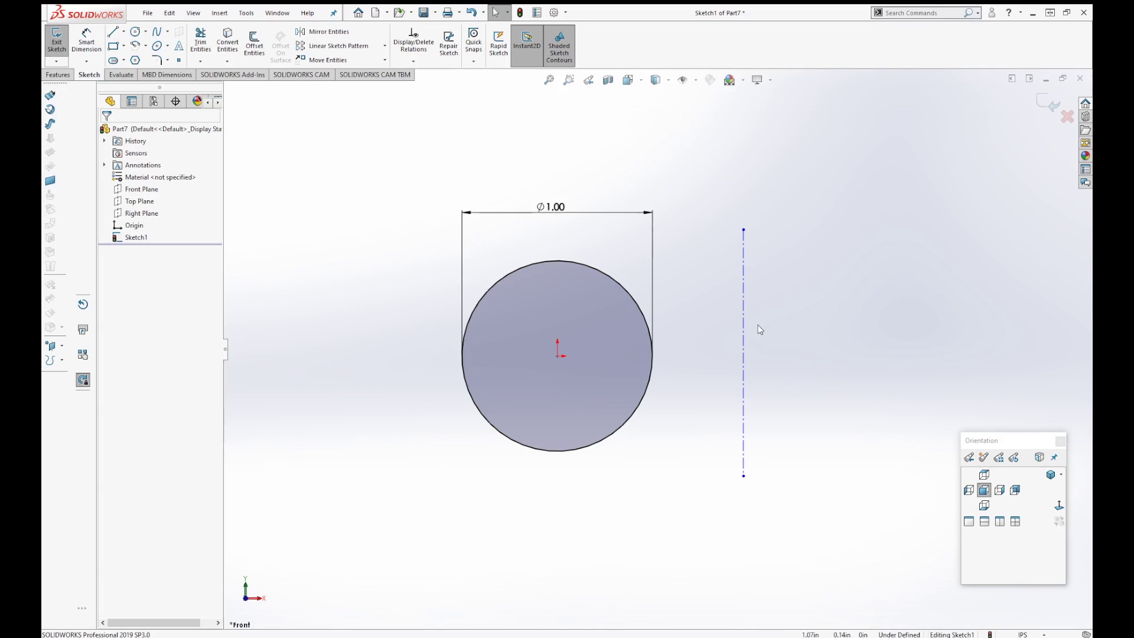
mouse_move(744, 327)
mouse_down()
mouse_move(825, 328)
mouse_move(741, 329)
mouse_up()
click(830, 342)
- Draw a horizontal centerline from the origin to the vertical centerline
click(123, 33)
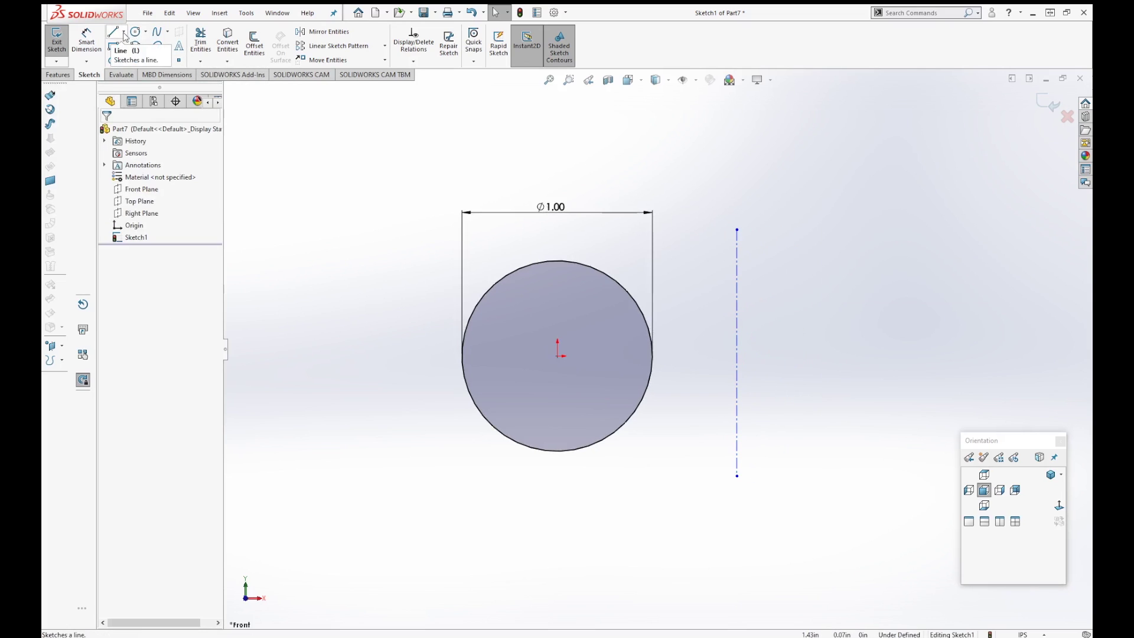
click(139, 59)
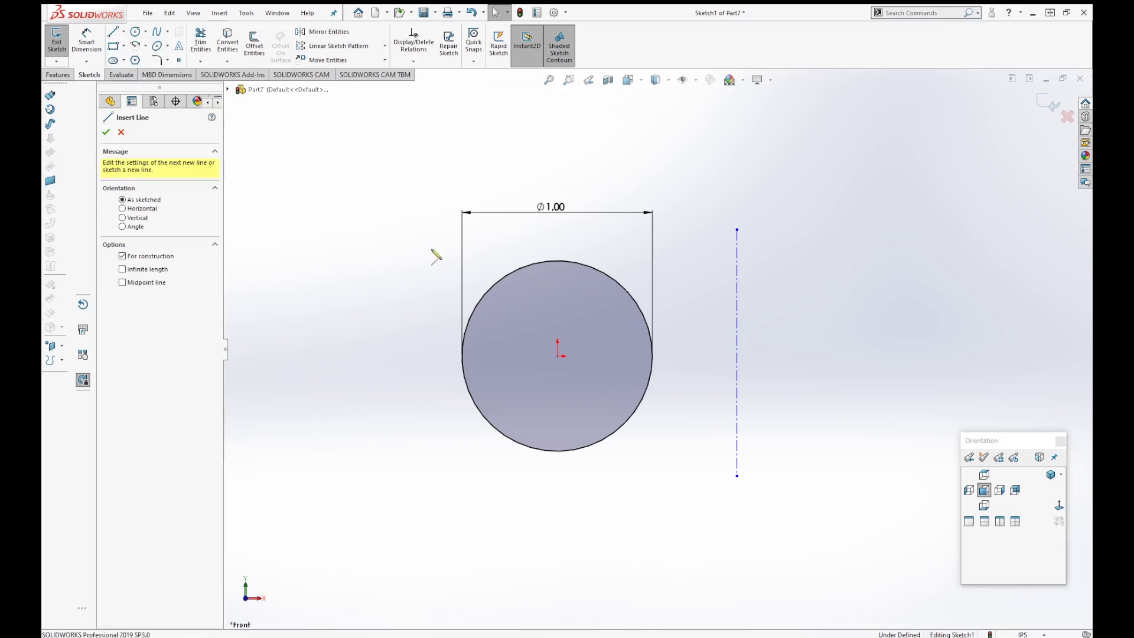
drag(557, 356, 737, 356)
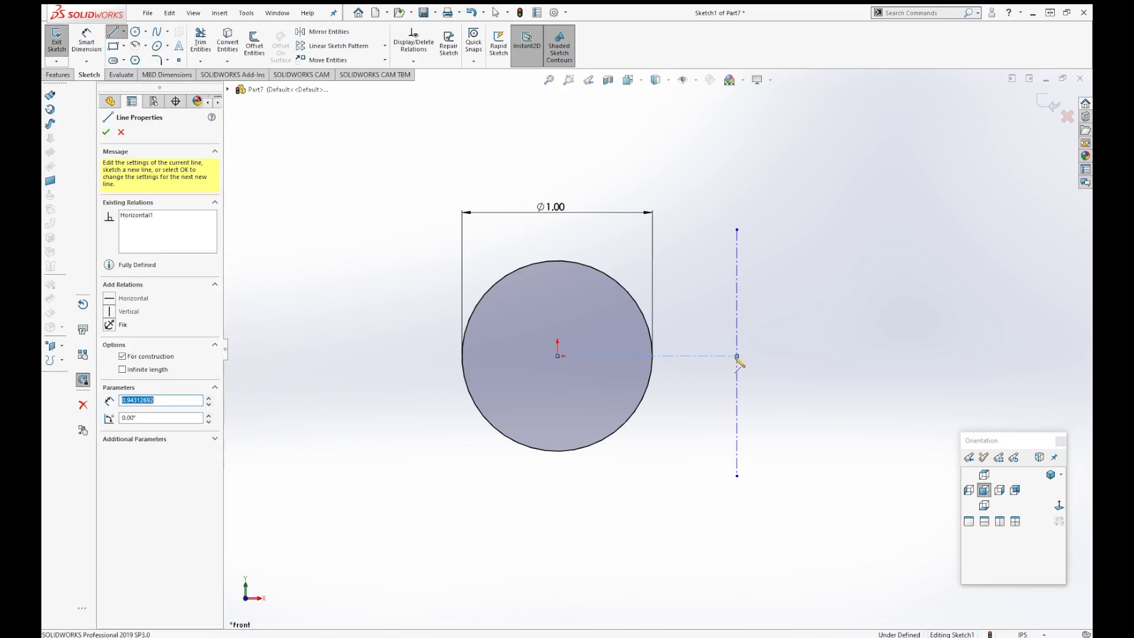
- Dimension the horizontal centerline to 1.00 in and exit Sketch1
key(d)
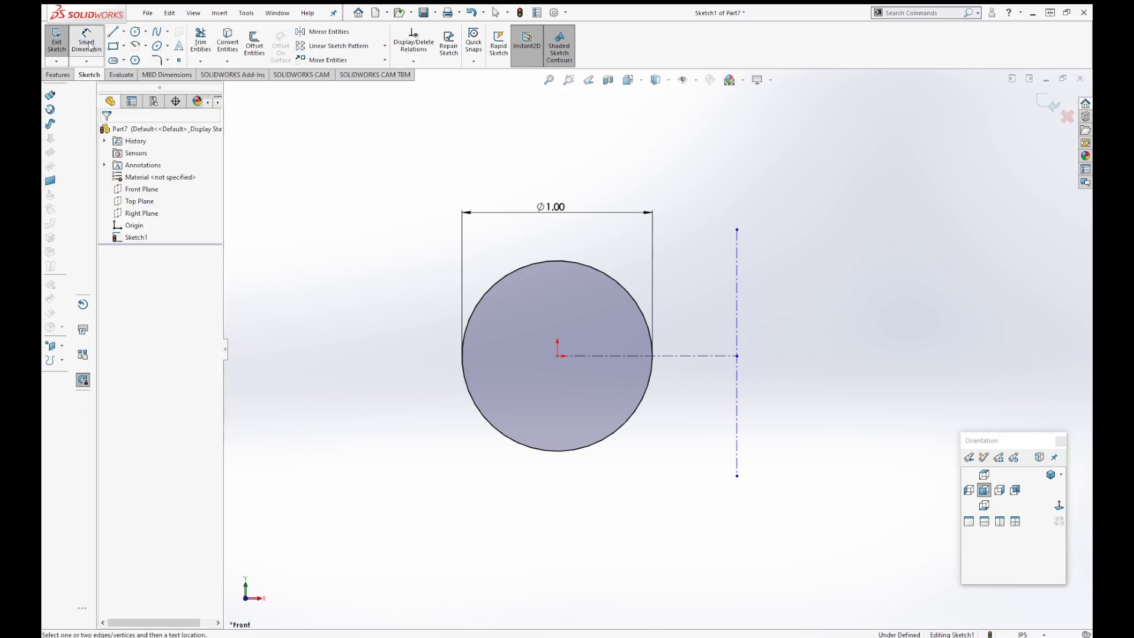
click(650, 356)
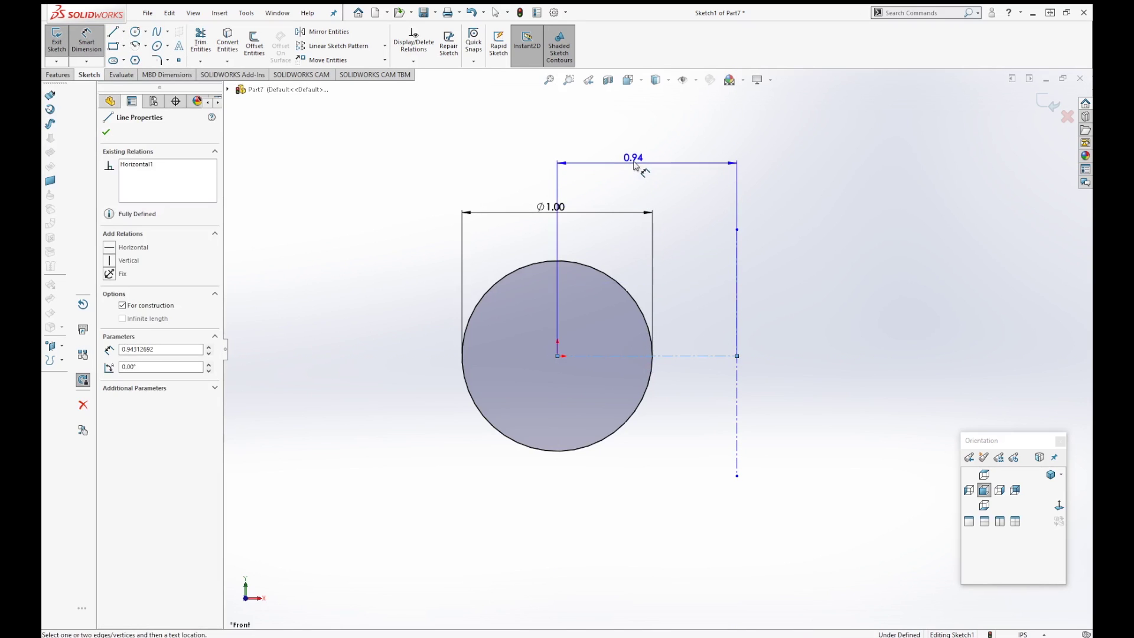
click(642, 157)
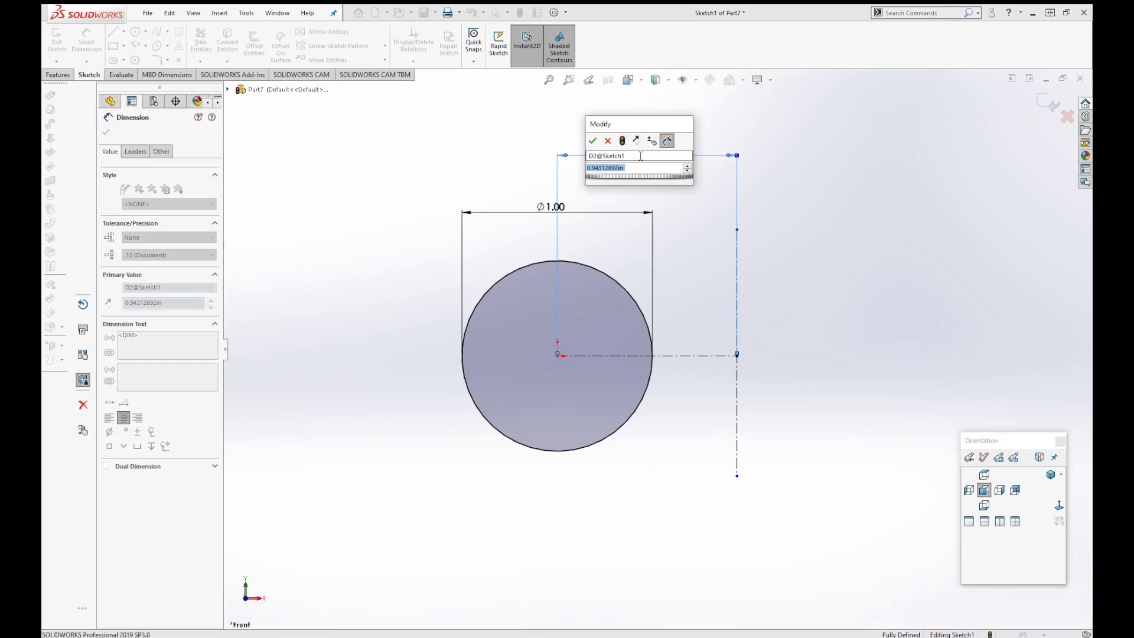
text(1)
key(Return)
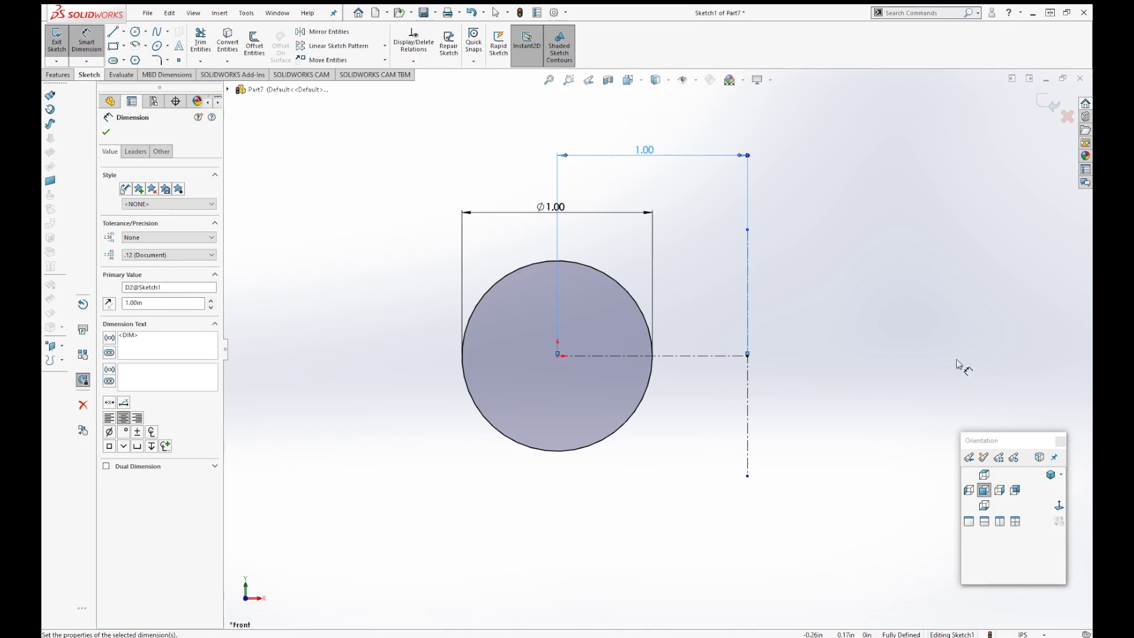
click(1048, 111)
click(1048, 111)
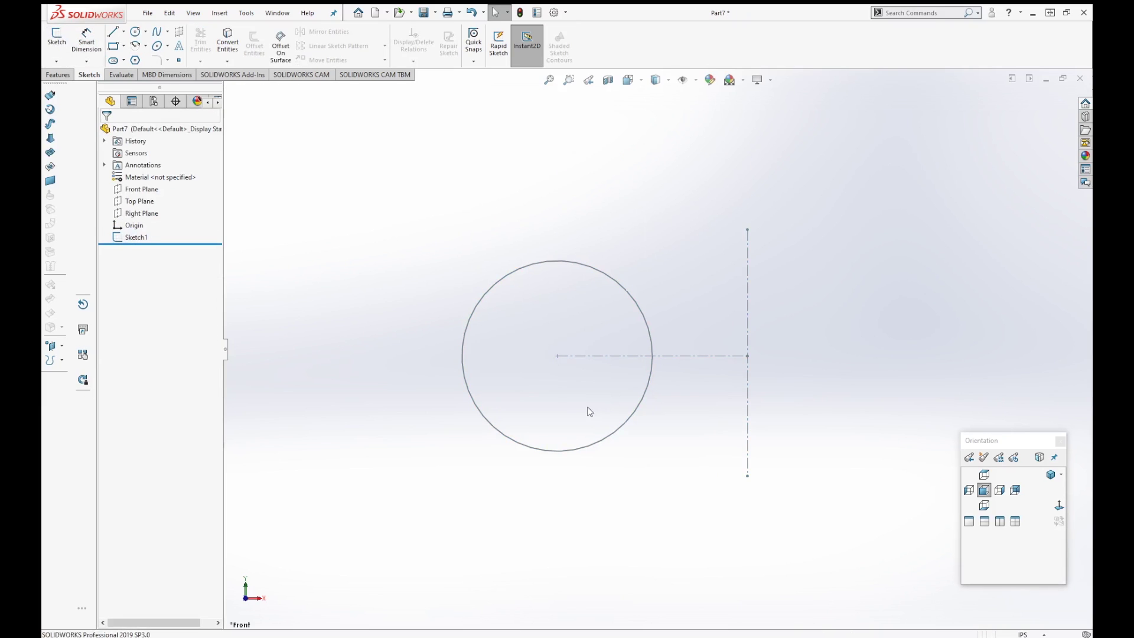
- Revolve Sketch1 a full 360° about the vertical centerline into a solid torus
click(59, 75)
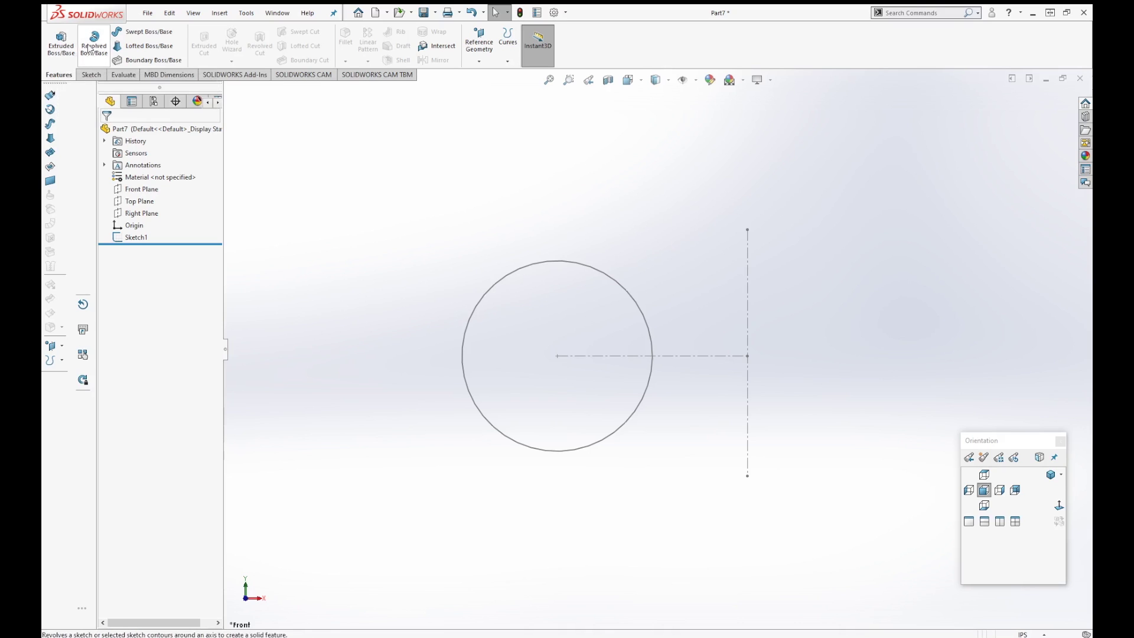
click(95, 61)
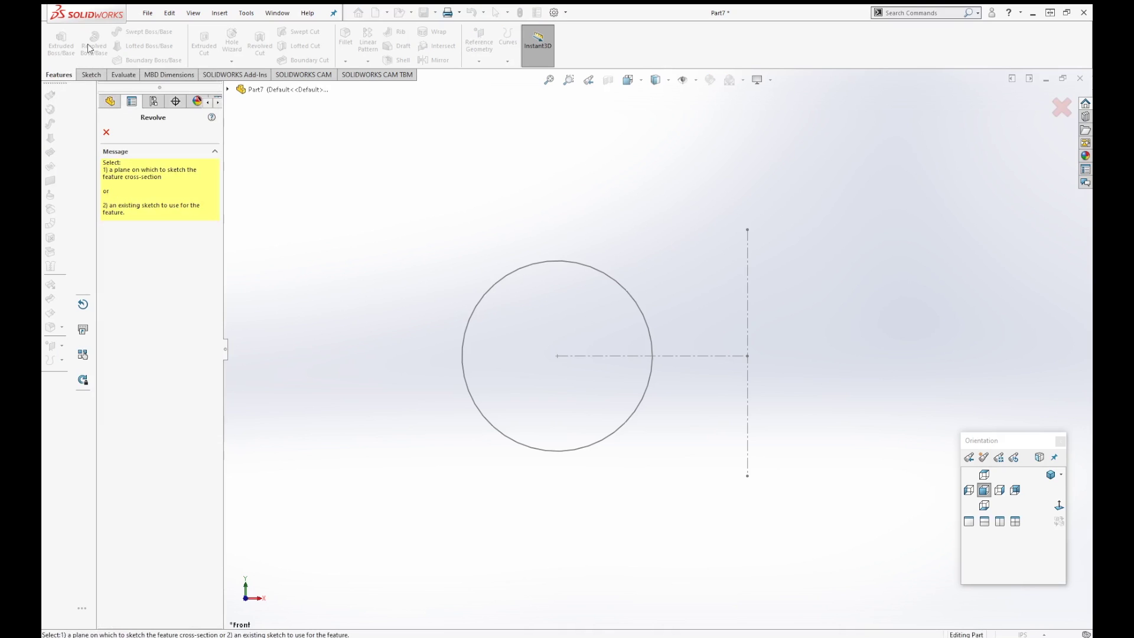
click(227, 90)
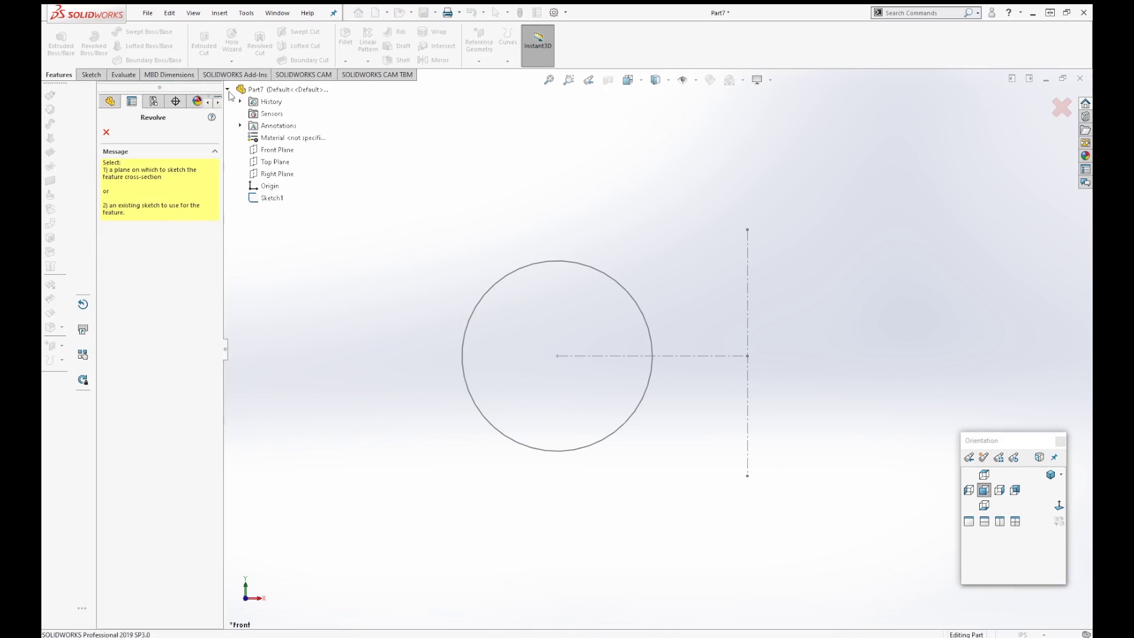
click(279, 199)
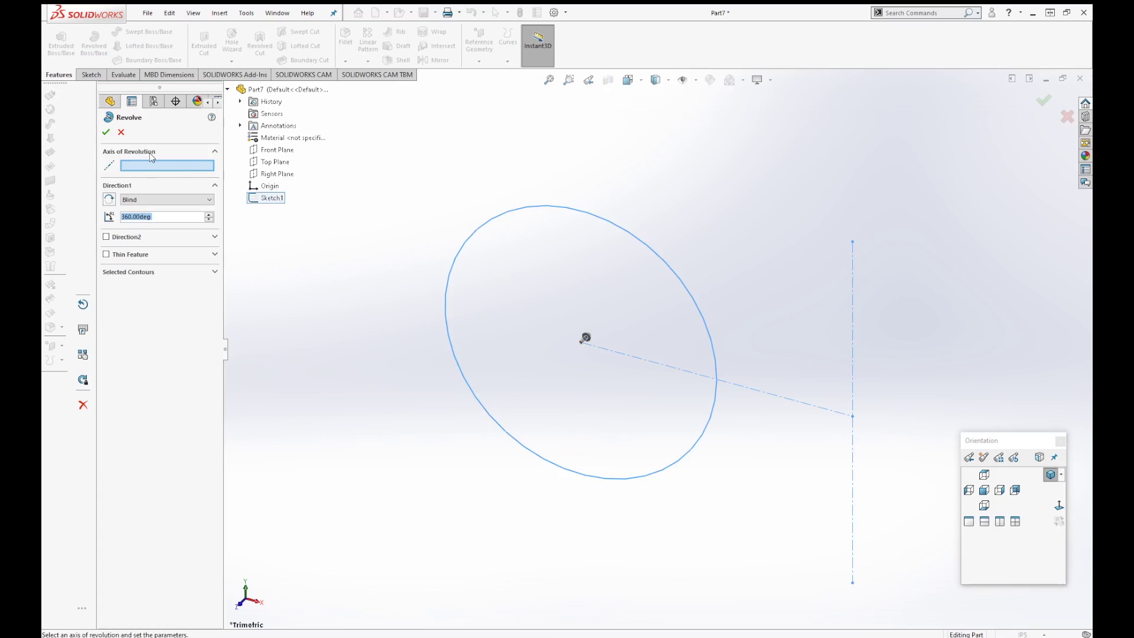
click(155, 171)
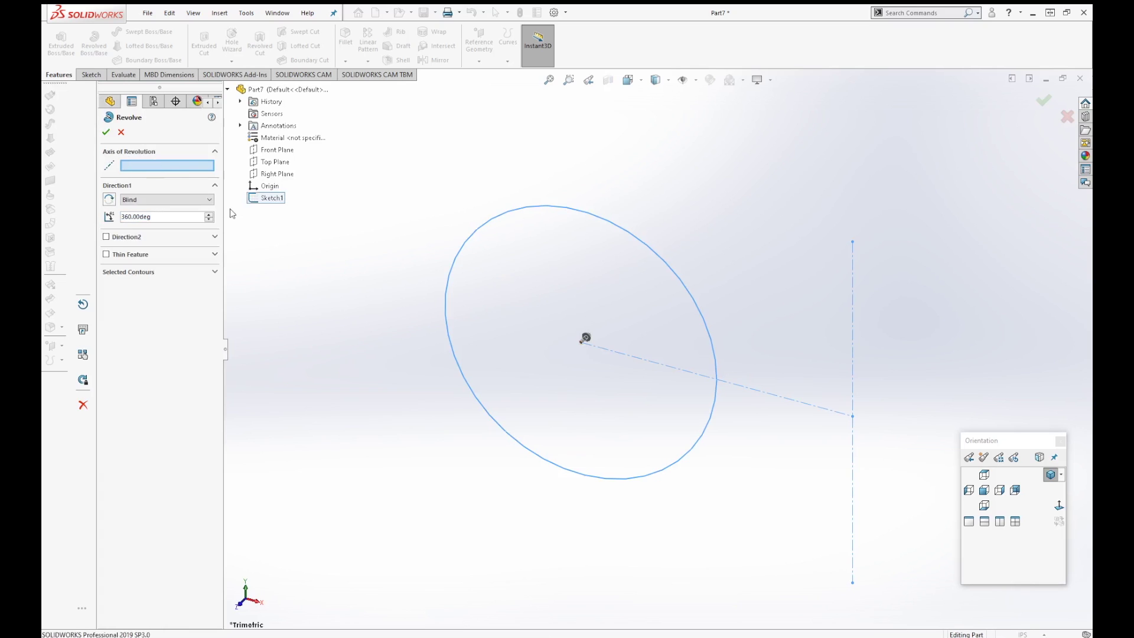
click(851, 333)
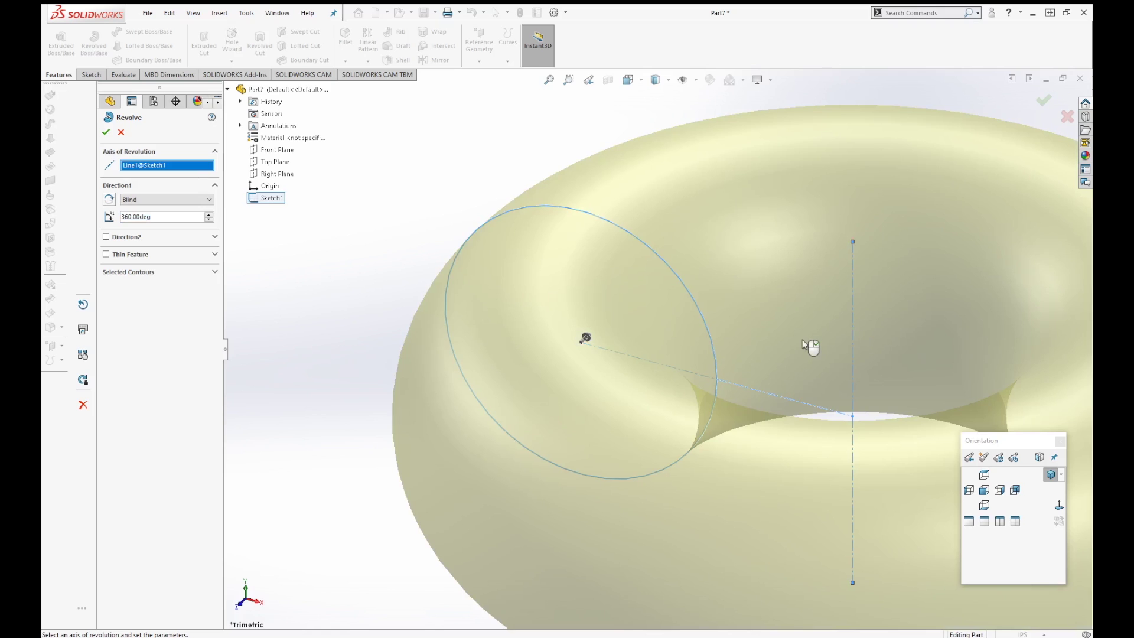
scroll(802, 339, up, 5)
middle_drag(792, 301, 764, 341)
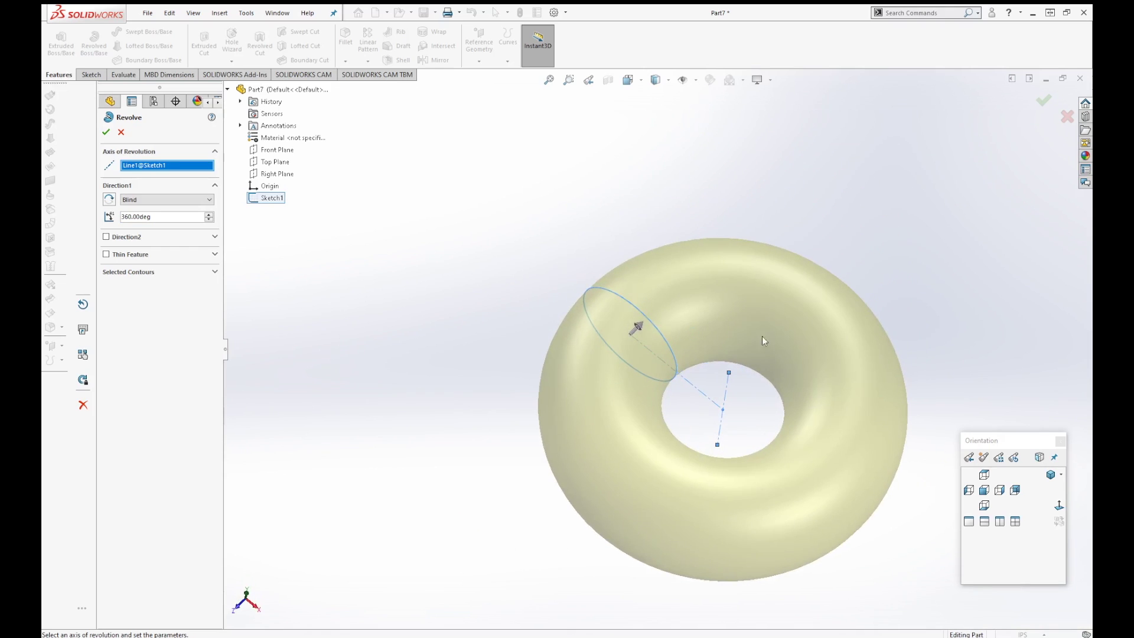
click(1044, 101)
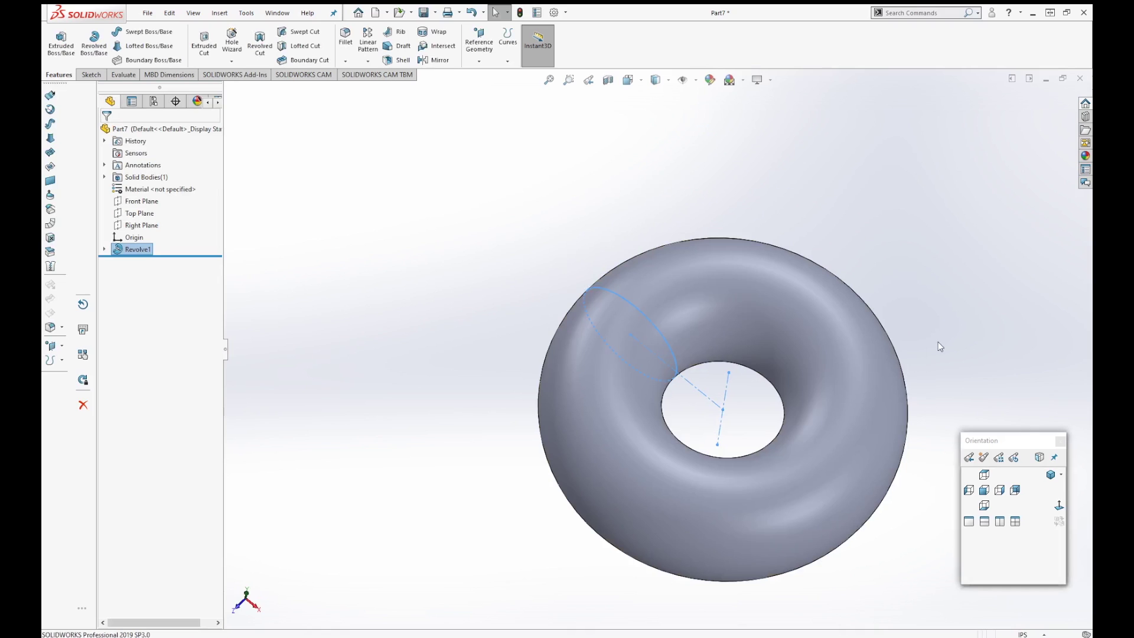
- Reorient the torus, then expand Revolve1 and select Sketch1 to show its 1.00 dimensions
ctrl+middle_drag(834, 438, 720, 426)
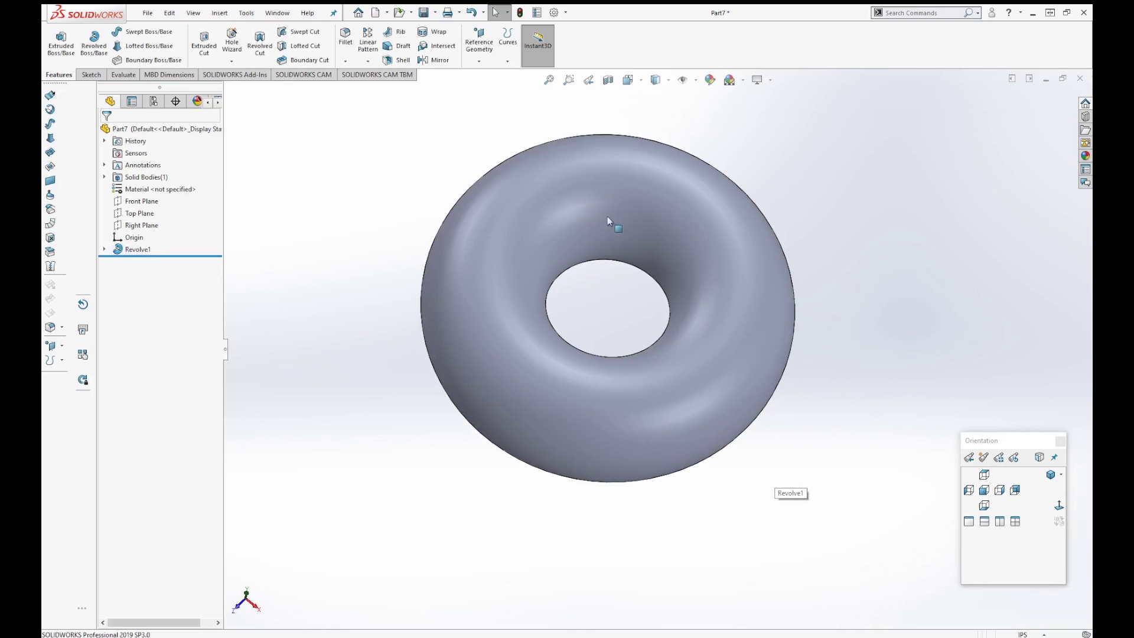
mouse_move(631, 327)
middle_down()
mouse_move(663, 241)
mouse_move(782, 177)
mouse_move(807, 105)
mouse_move(812, 339)
mouse_move(777, 428)
mouse_move(790, 449)
mouse_move(878, 420)
mouse_move(807, 402)
mouse_move(788, 413)
middle_up()
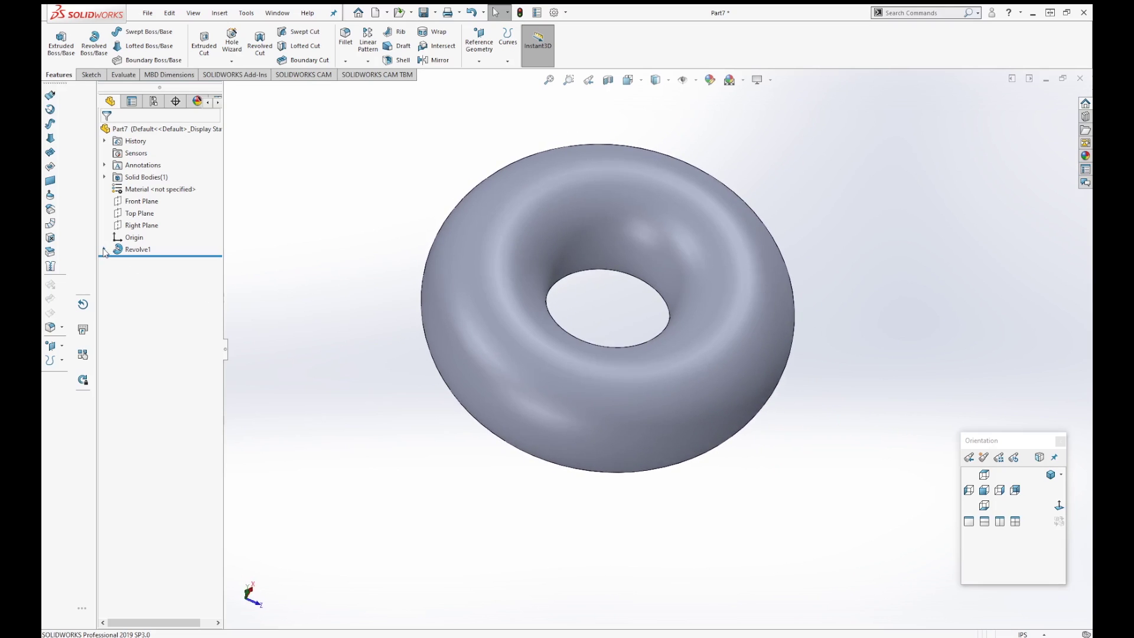
click(125, 250)
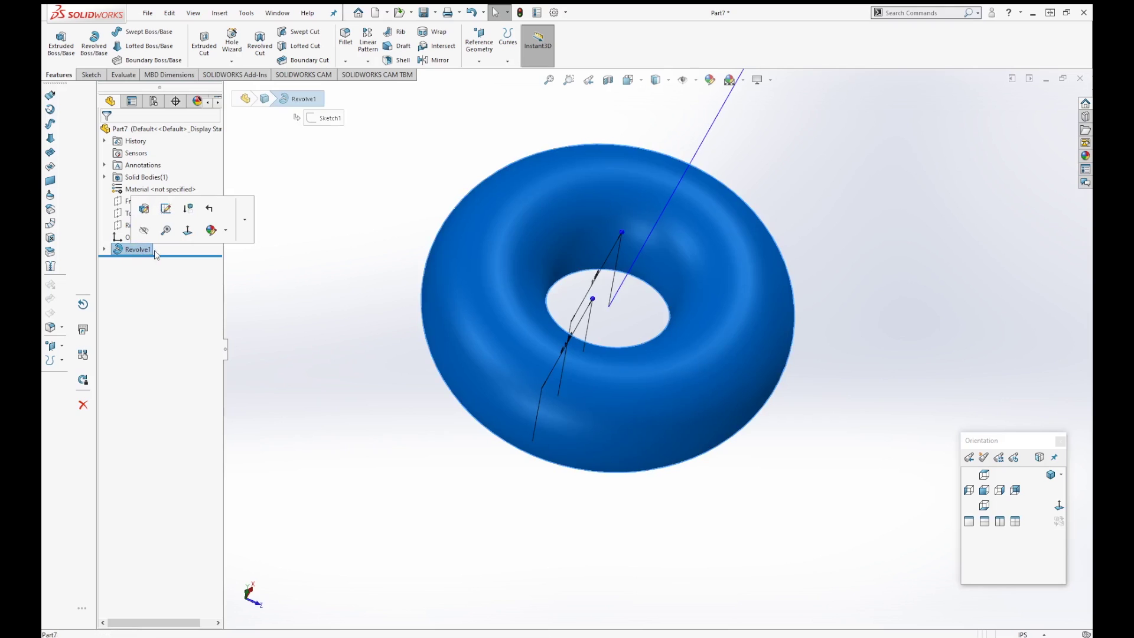
click(104, 250)
click(145, 262)
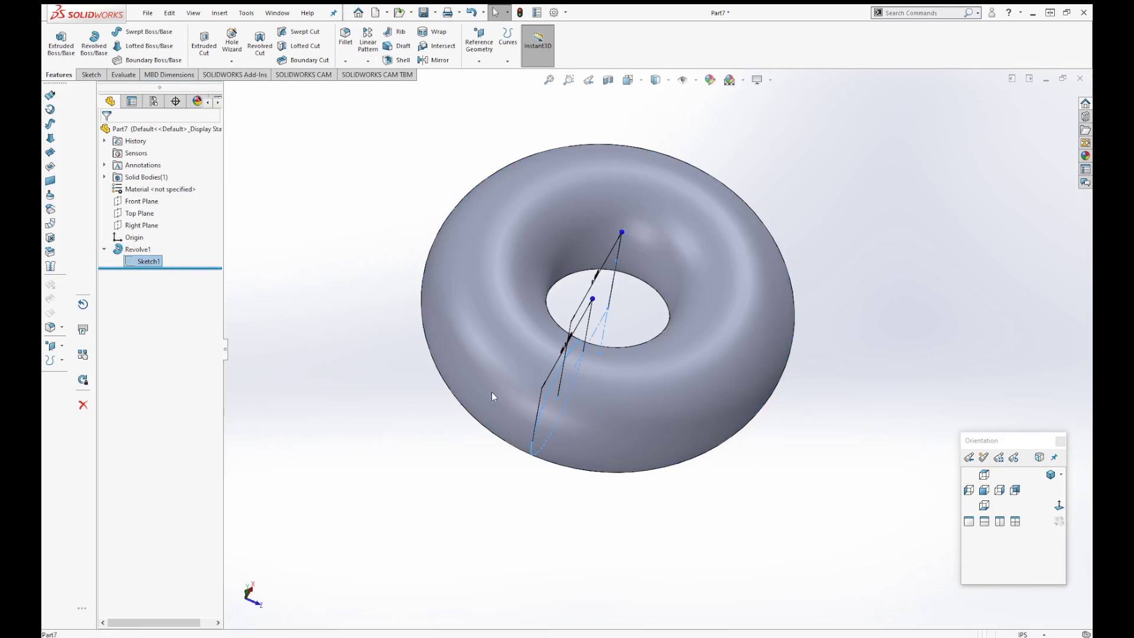
mouse_move(827, 471)
middle_down()
mouse_move(754, 399)
mouse_move(750, 529)
mouse_move(767, 492)
middle_up()
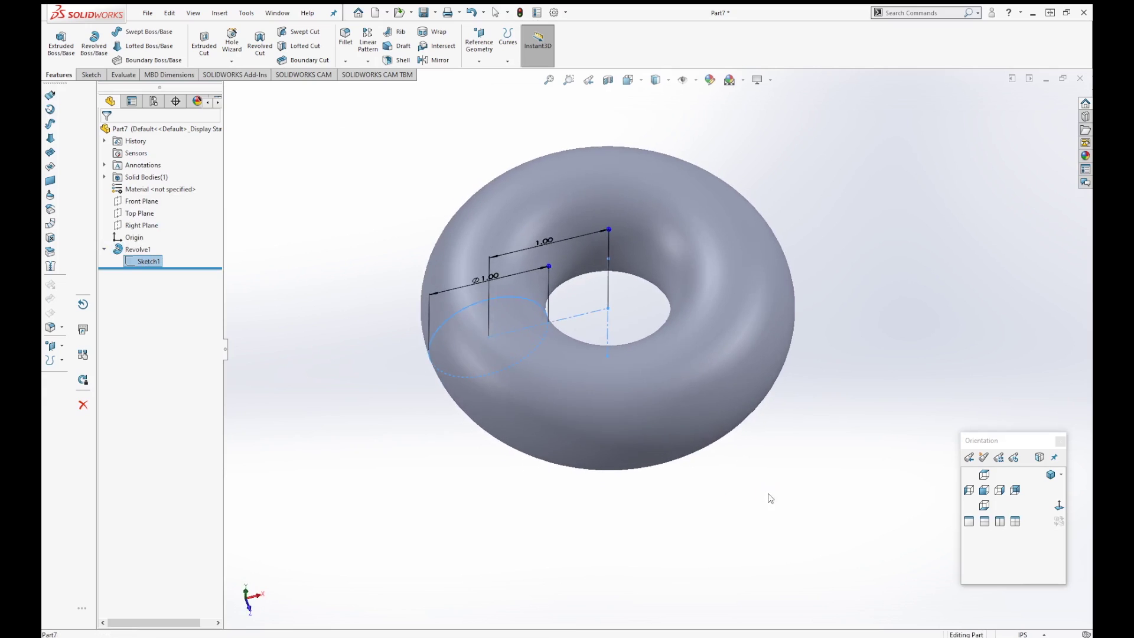
click(151, 264)
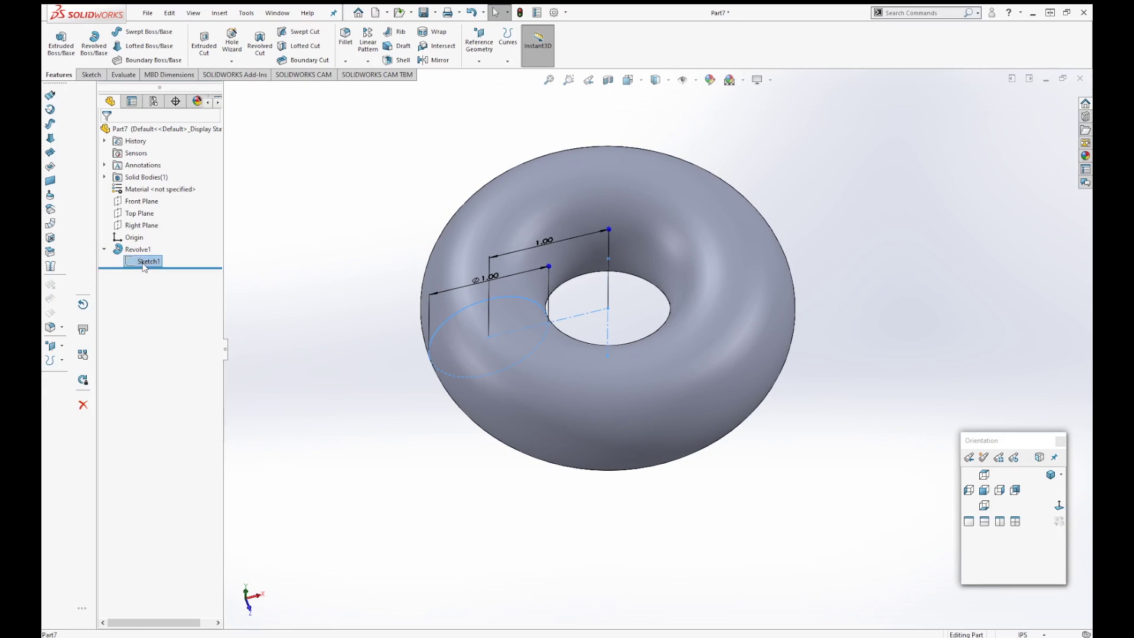
- Edit Sketch1 and change the 1.00 axis distance to 1.5, then exit the sketch
right_click(144, 262)
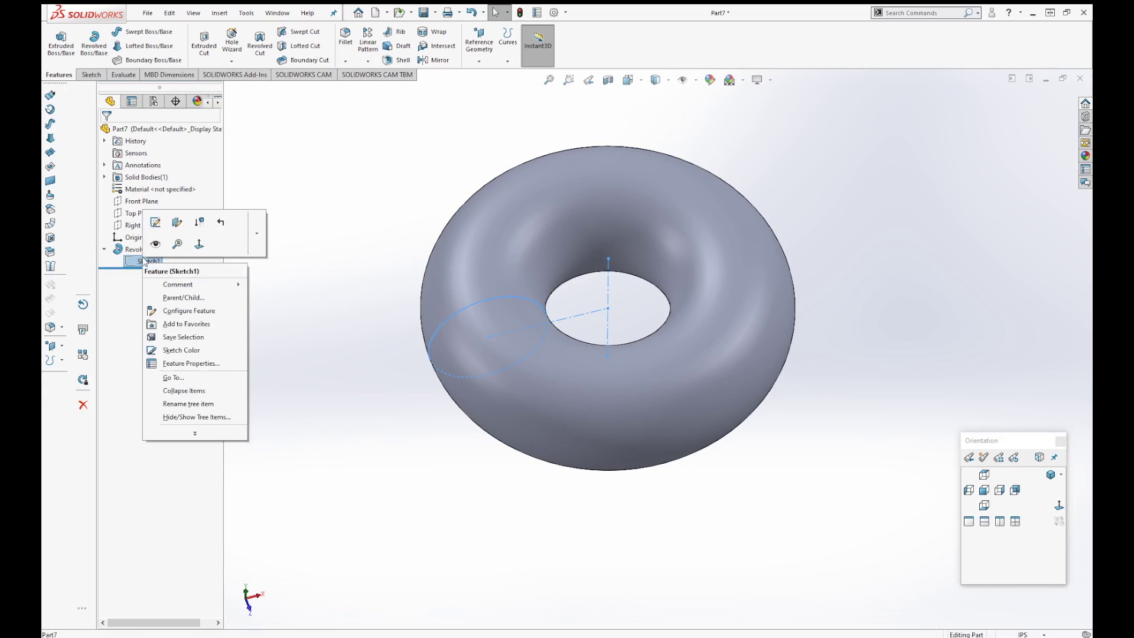
click(156, 222)
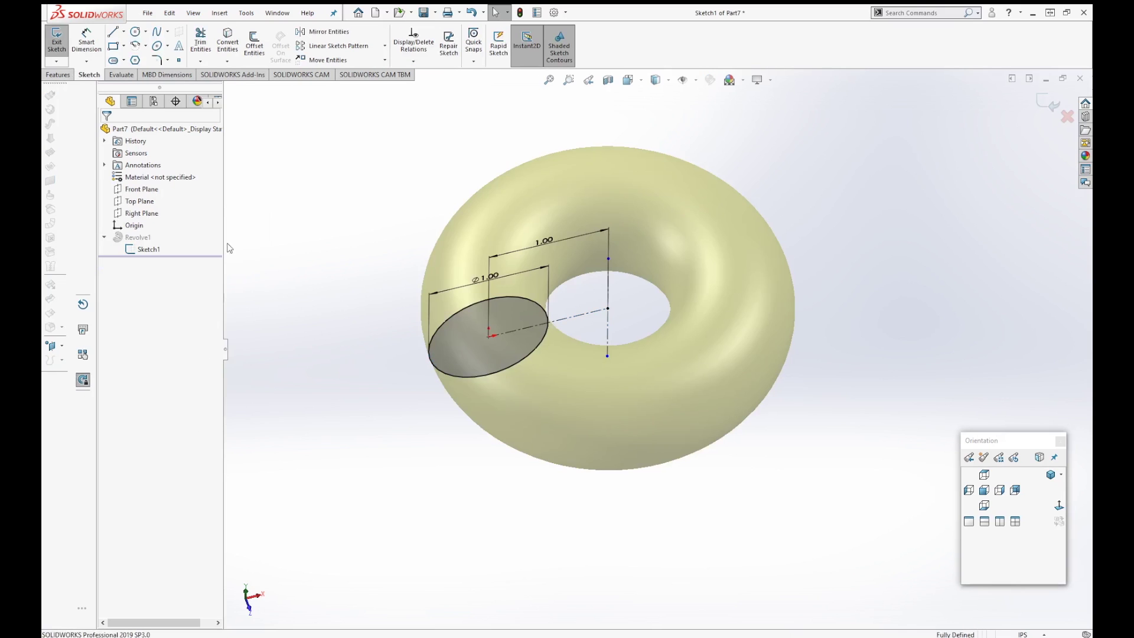
double_click(543, 214)
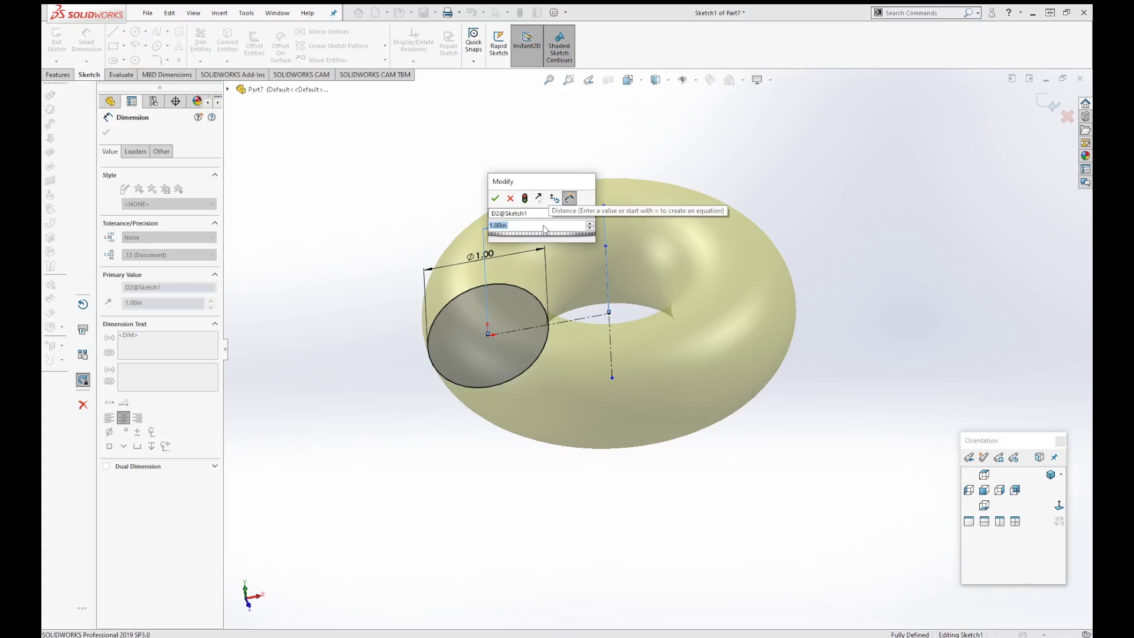
text(1.5)
key(Return)
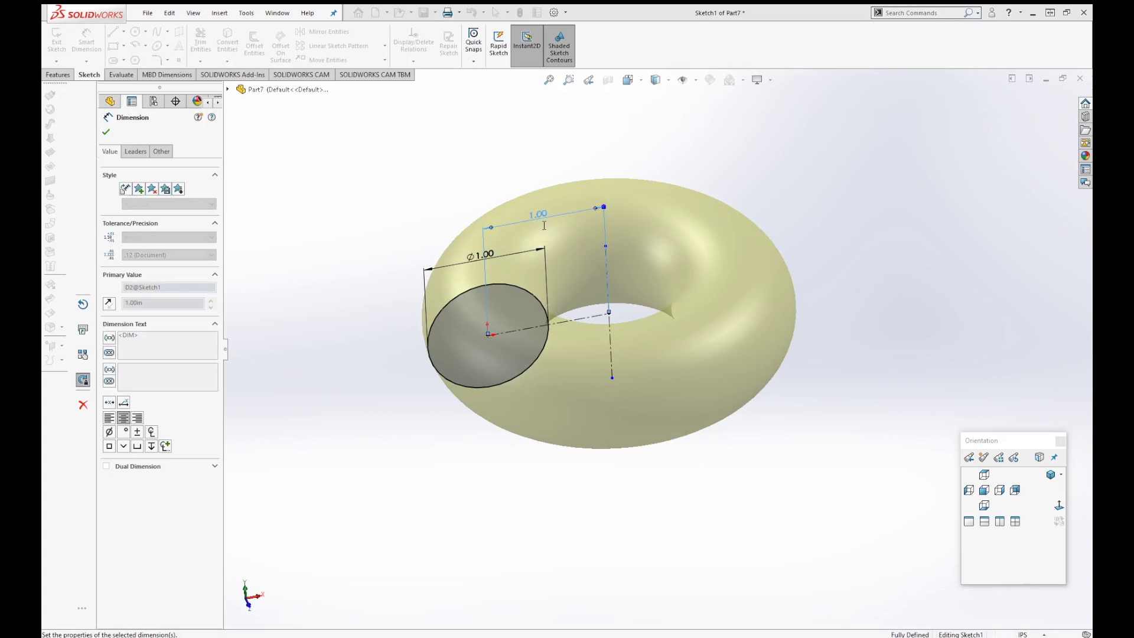
click(1045, 111)
- Inspect the enlarged torus and reopen Revolve1 for editing
scroll(827, 313, up, 3)
middle_drag(804, 347, 817, 309)
scroll(738, 286, down, 3)
middle_drag(738, 286, 693, 307)
scroll(693, 308, up, 3)
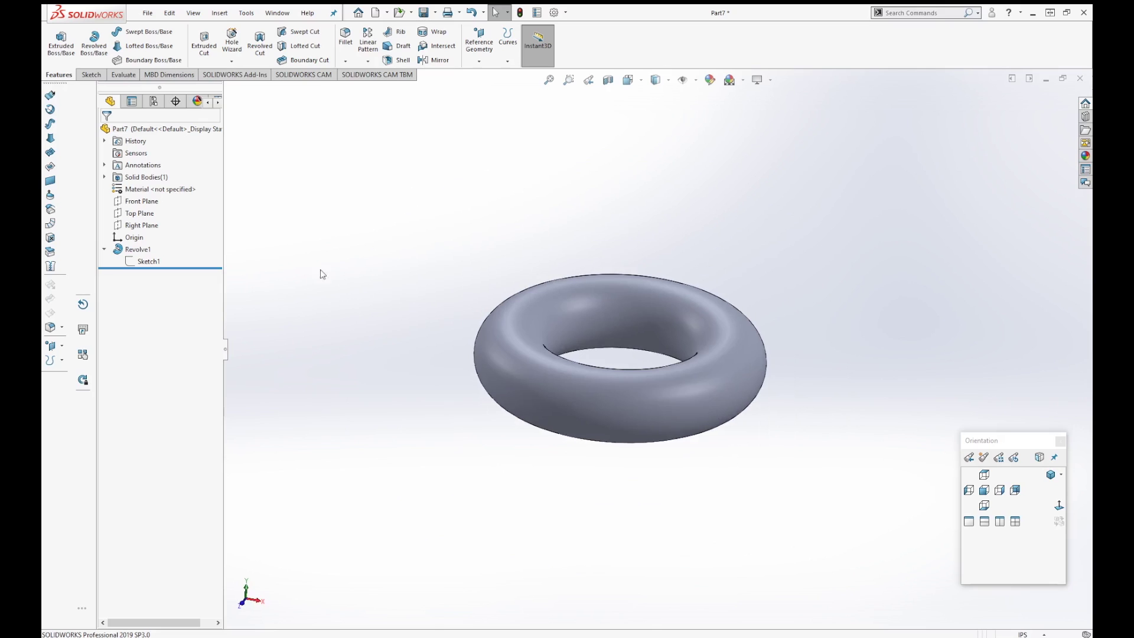
click(136, 250)
click(146, 214)
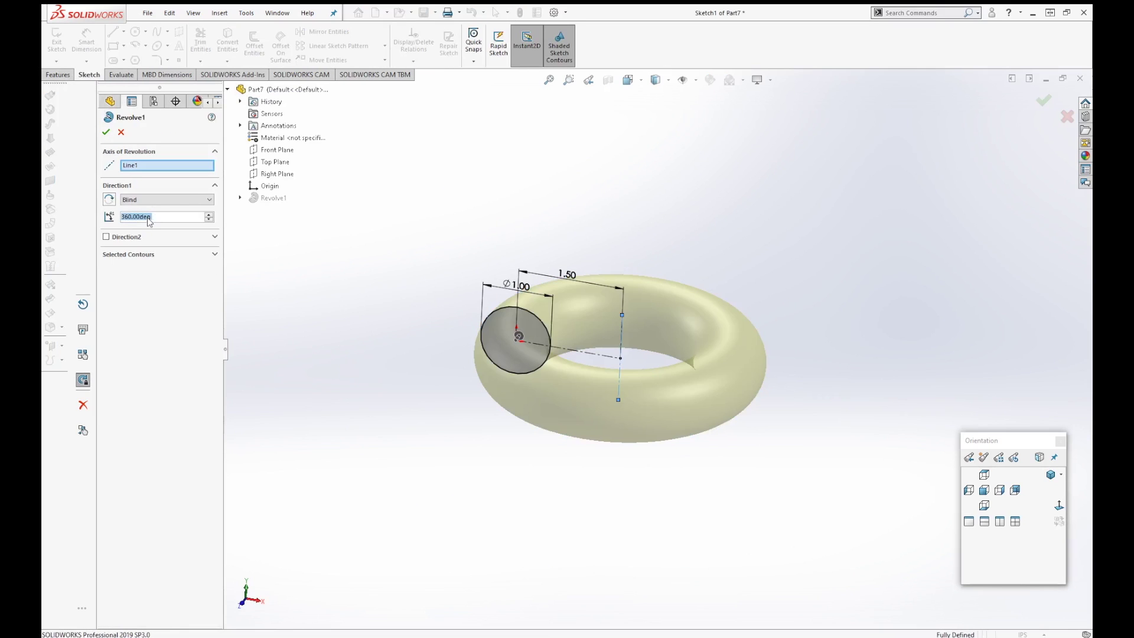
- Set Revolve1's angle to 180° to make a half torus with flat circular ends
click(158, 217)
double_click(156, 216)
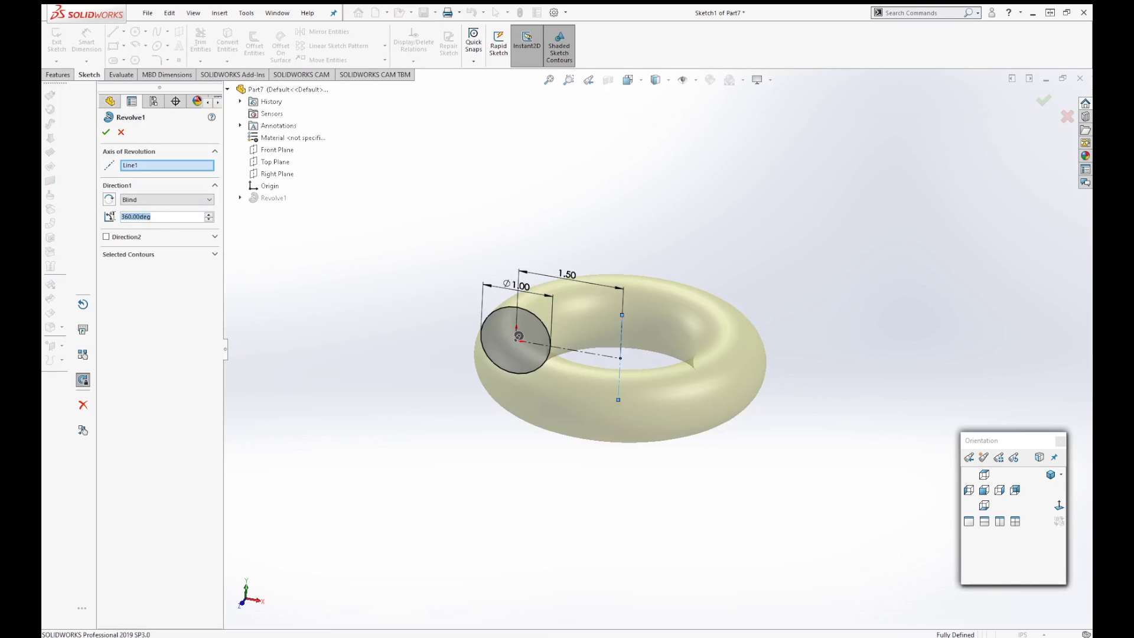
text(180)
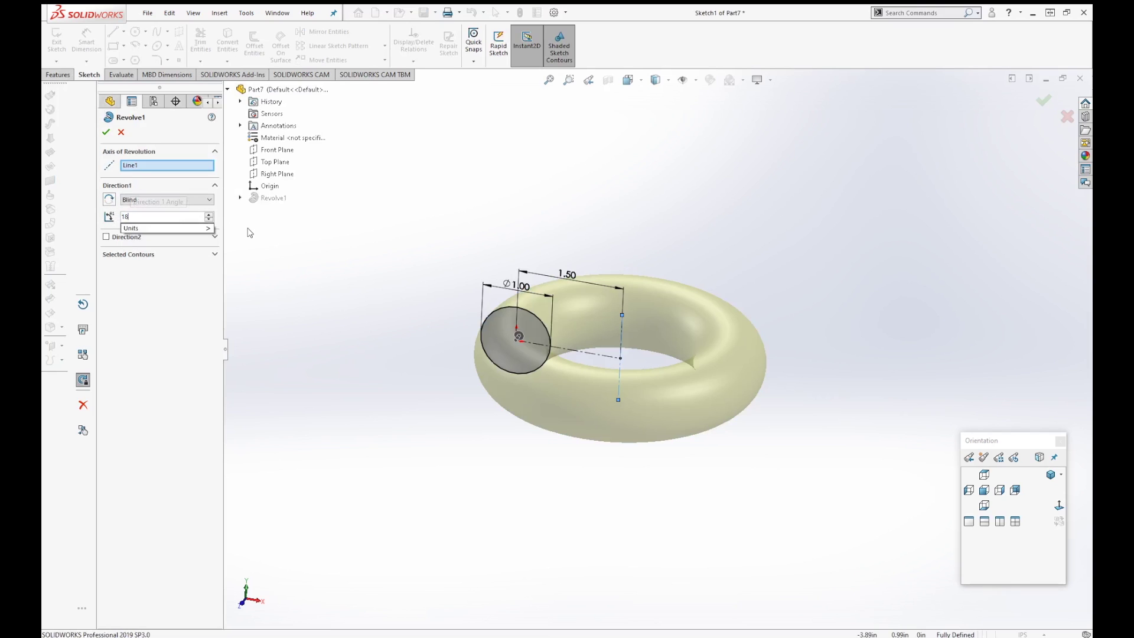
key(Return)
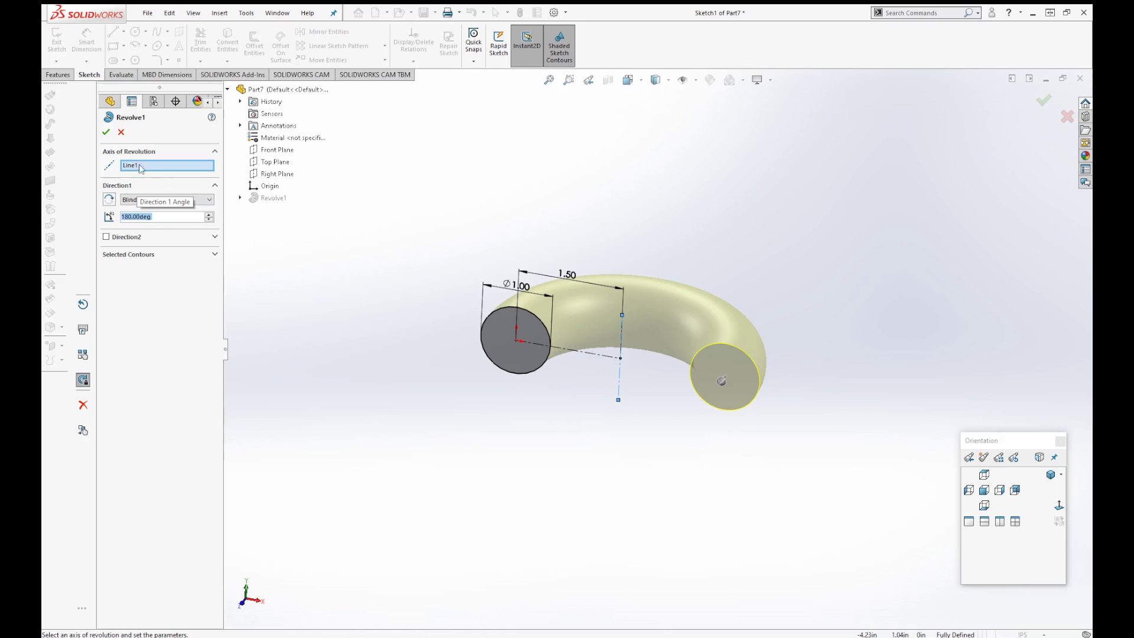
click(106, 131)
middle_drag(488, 228, 672, 237)
scroll(688, 342, down, 3)
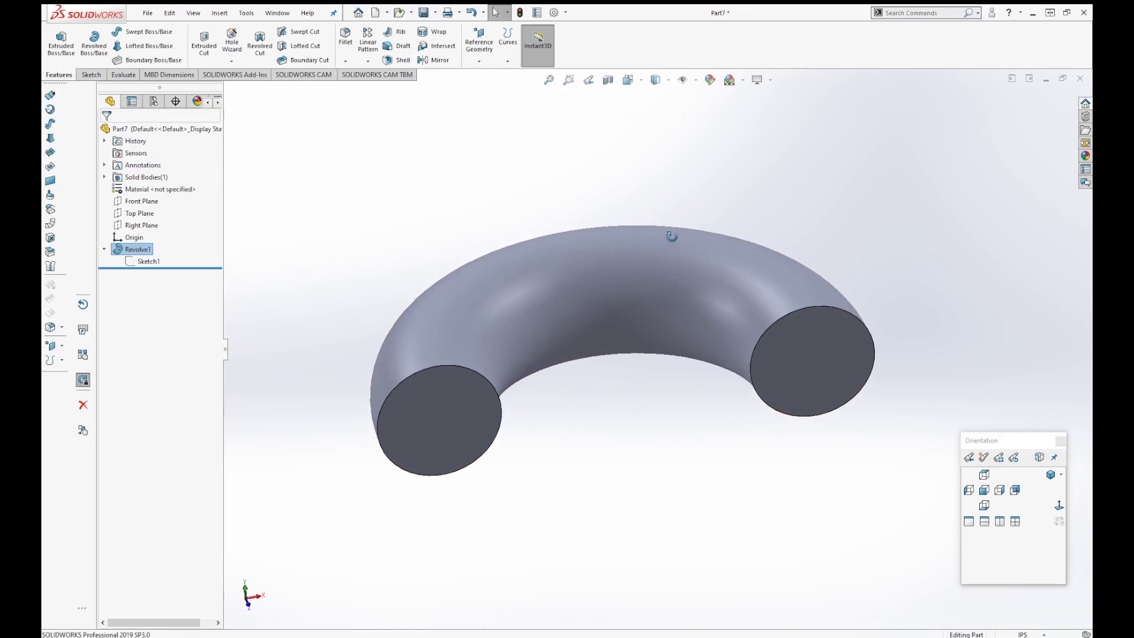
- Start a new sketch on the Top Plane viewed normal to it
click(502, 183)
click(91, 75)
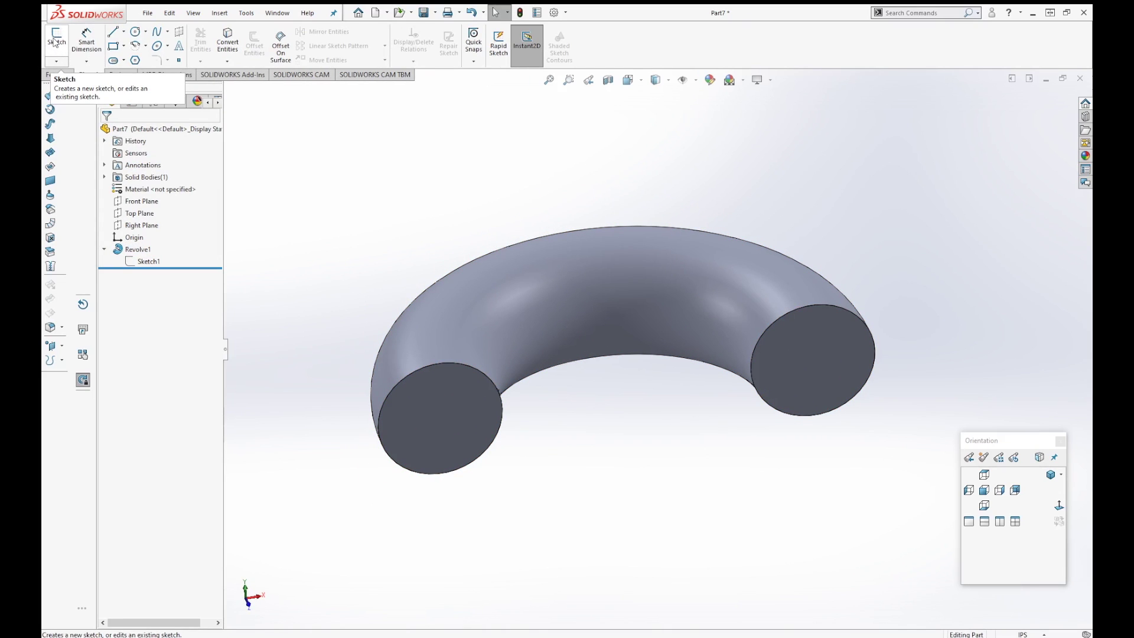
click(55, 41)
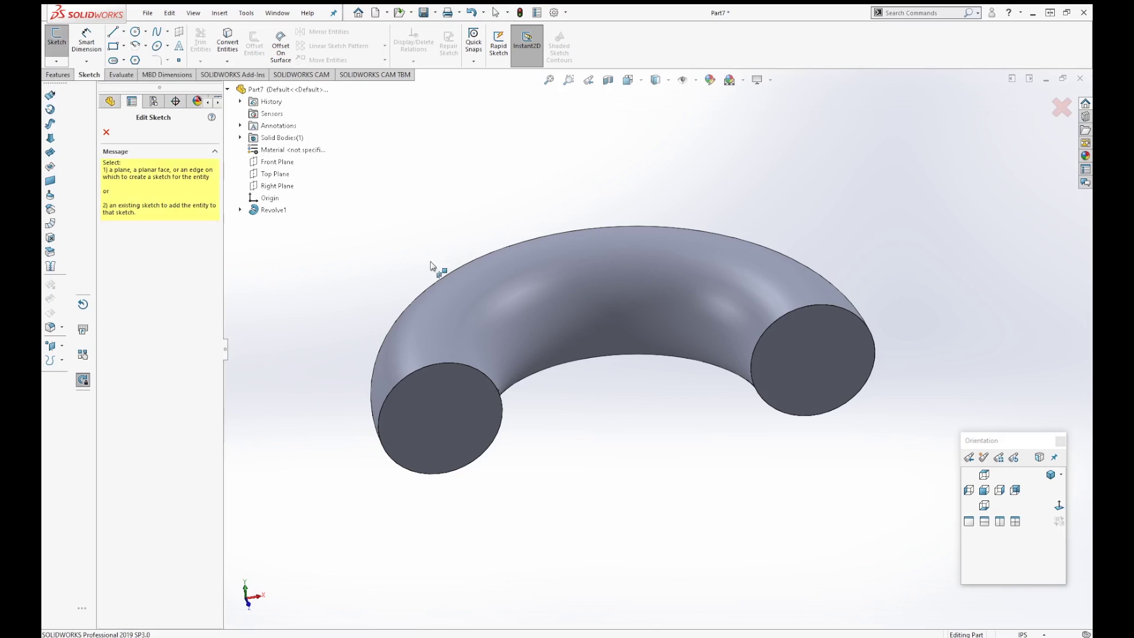
click(273, 175)
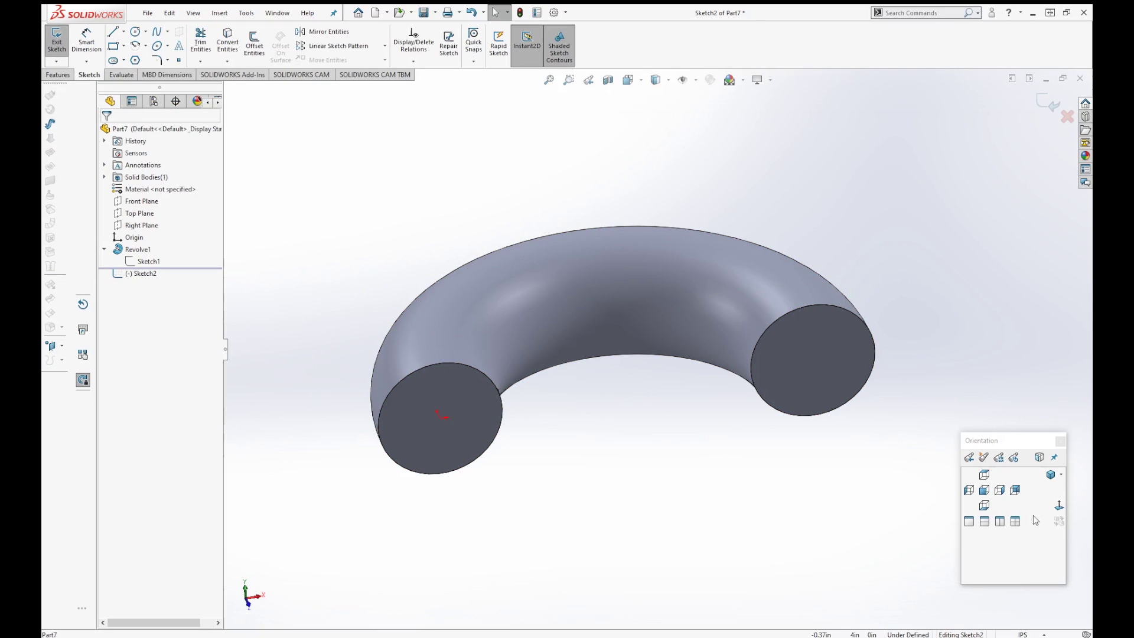
click(1058, 507)
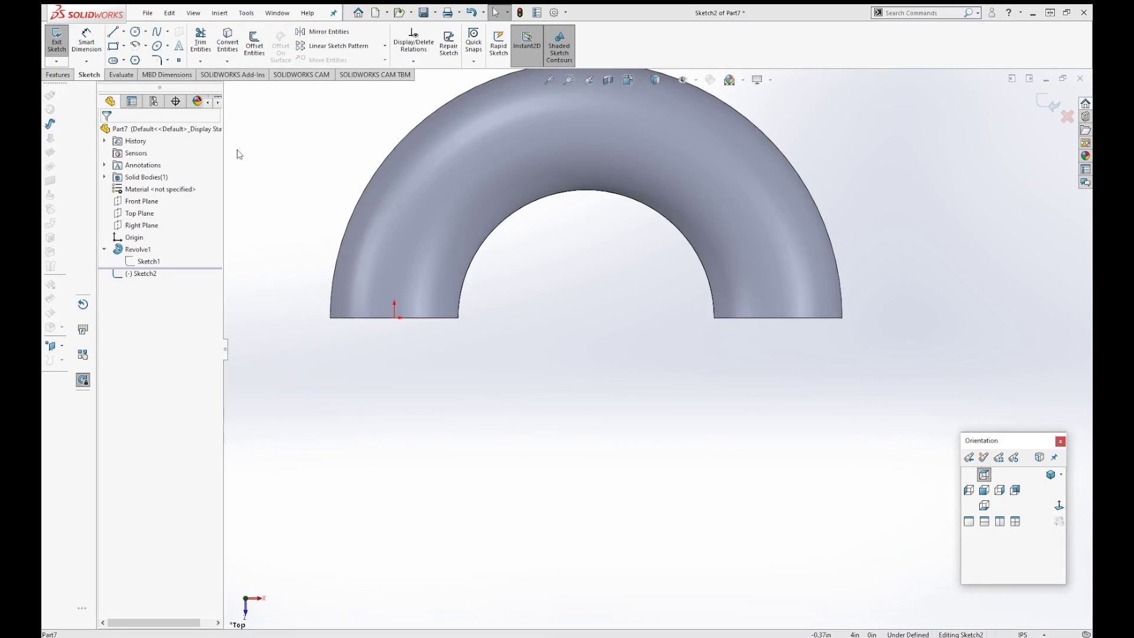
- Draw a centre-radius circle left of the half torus and exit Sketch2
click(135, 34)
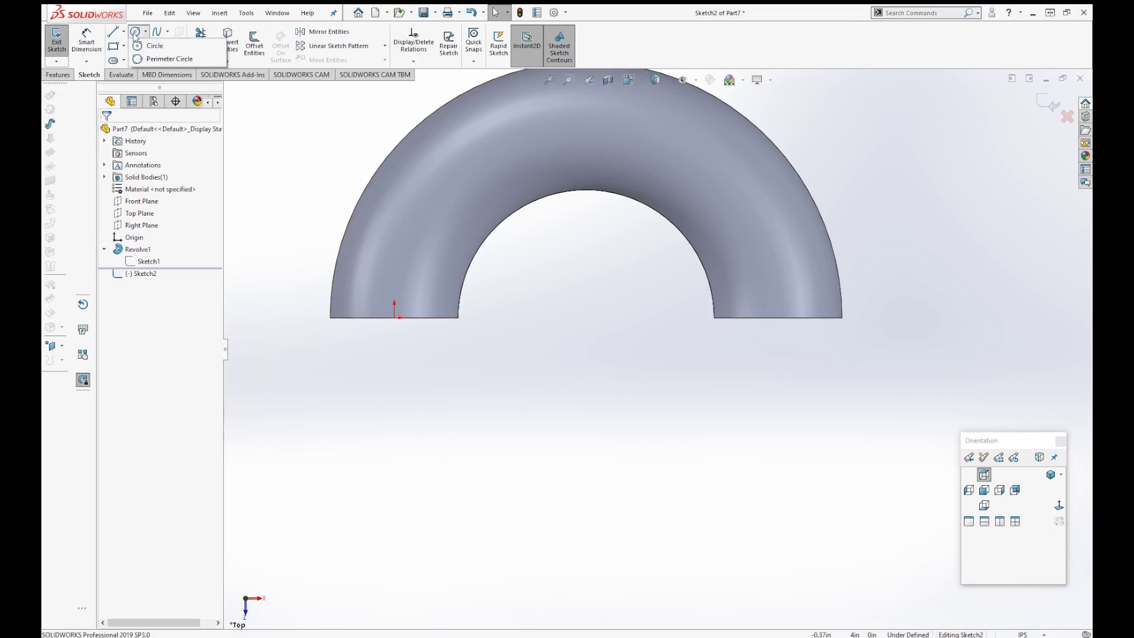
click(142, 47)
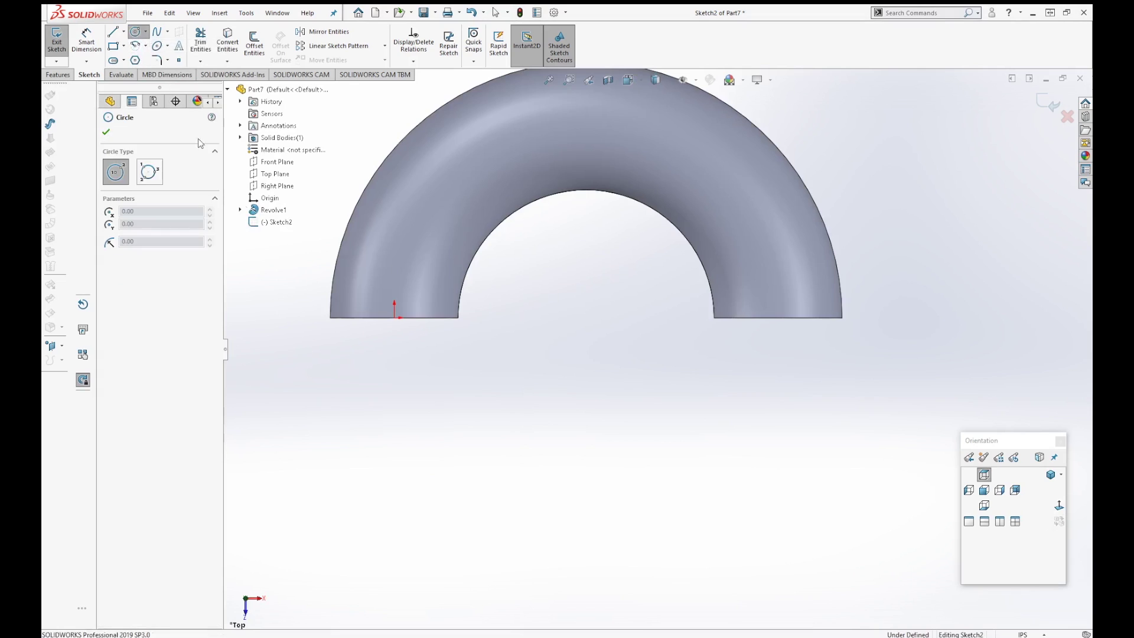
drag(365, 328, 381, 265)
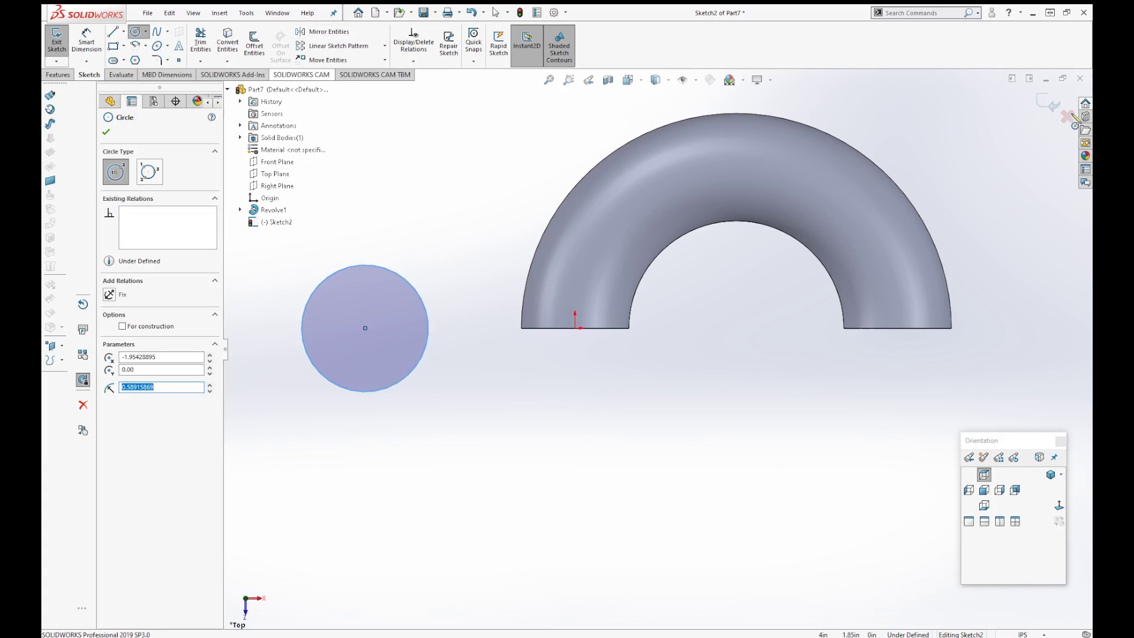
click(1055, 110)
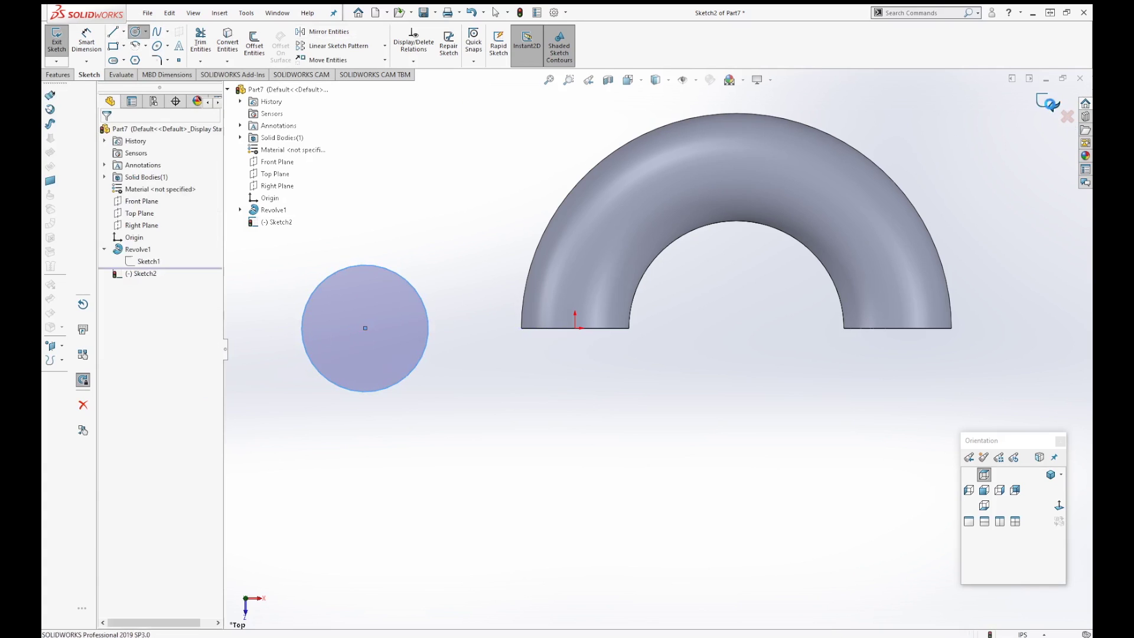
- Orbit to an angled view of the half torus and the new circle
click(566, 439)
mouse_move(566, 439)
middle_down()
mouse_move(519, 349)
mouse_move(530, 312)
mouse_move(539, 369)
middle_up()
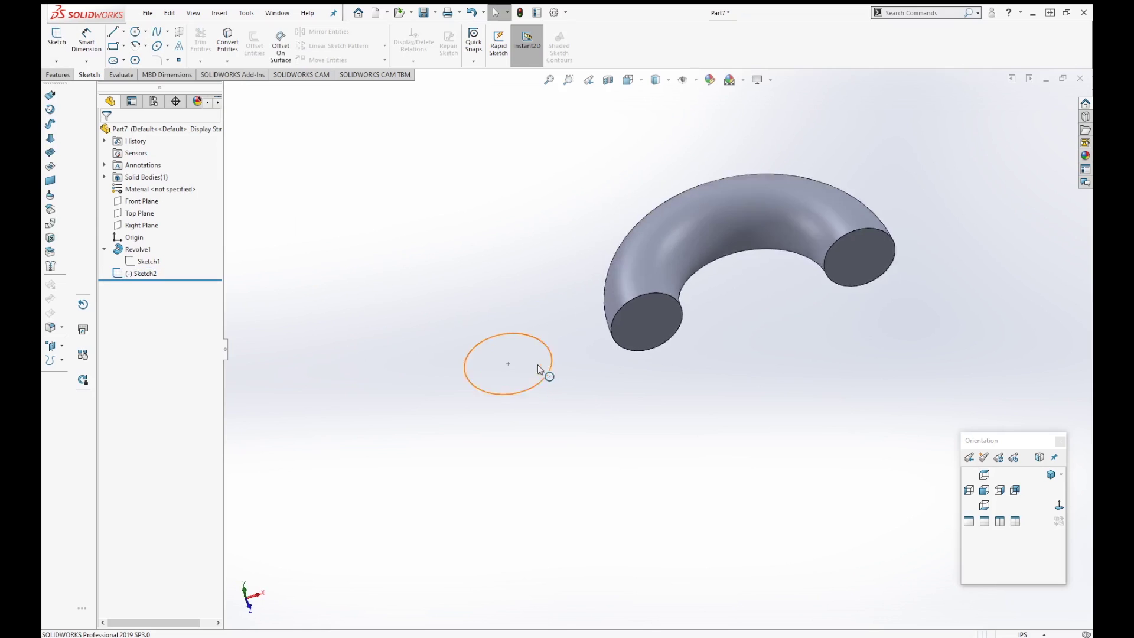
scroll(519, 313, down, 2)
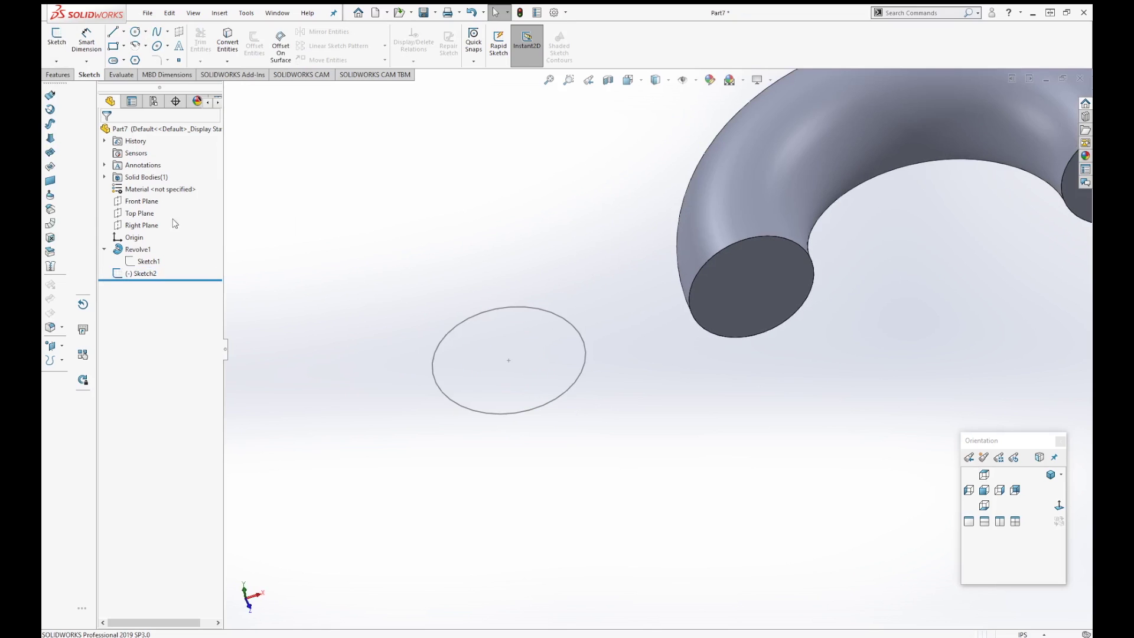
scroll(663, 334, up, 2)
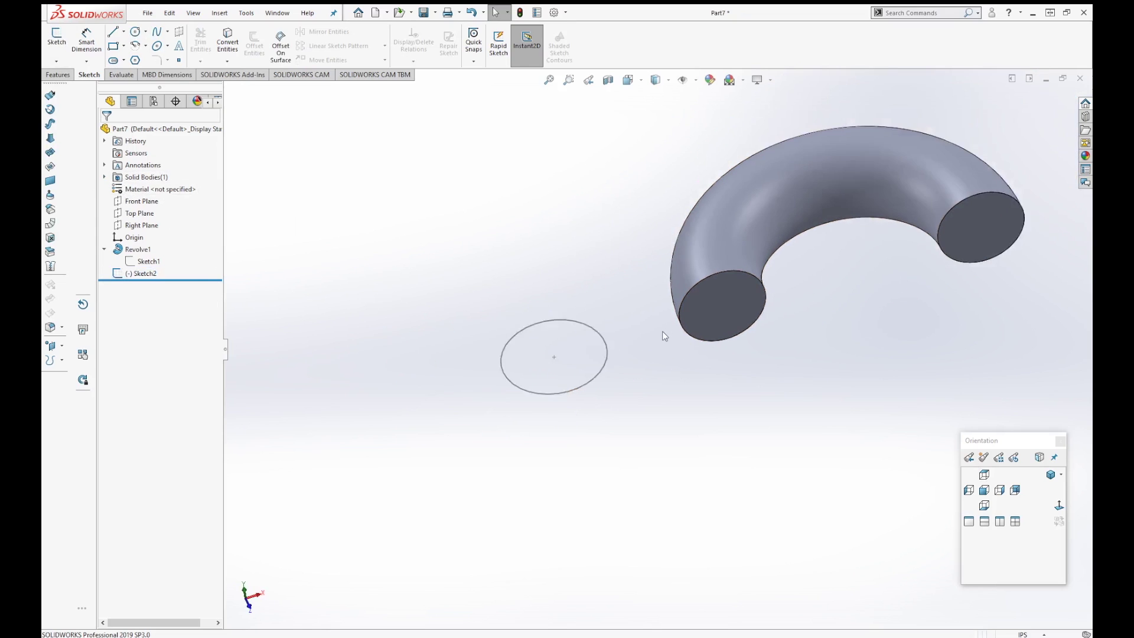
scroll(610, 288, down, 2)
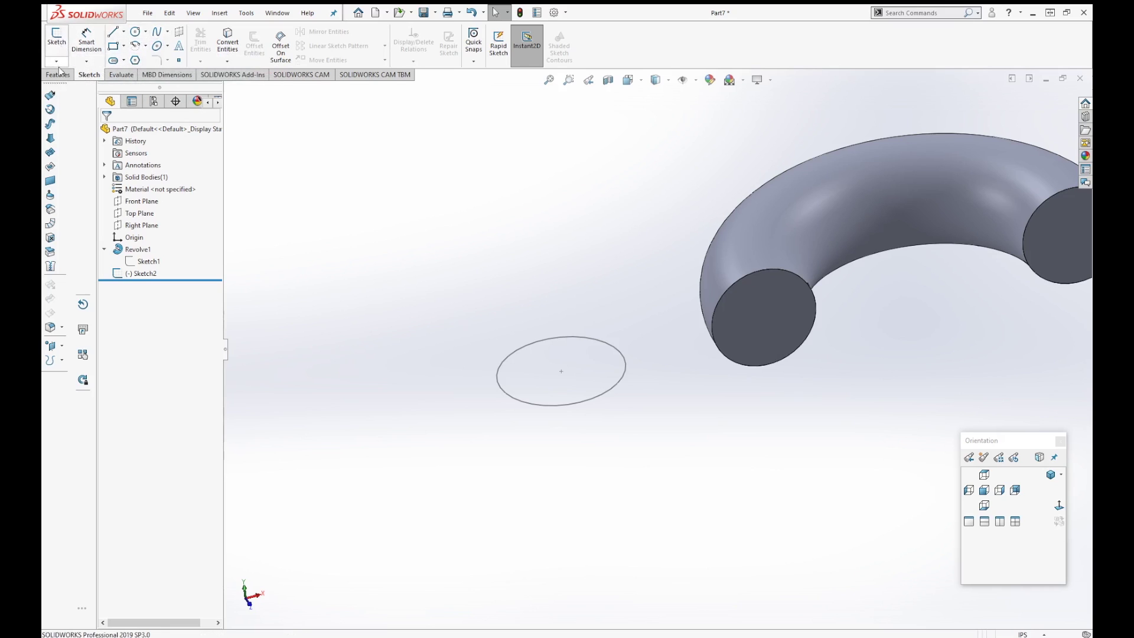
- Cancel a Swept Boss/Base attempt and begin a new sketch instead
click(57, 44)
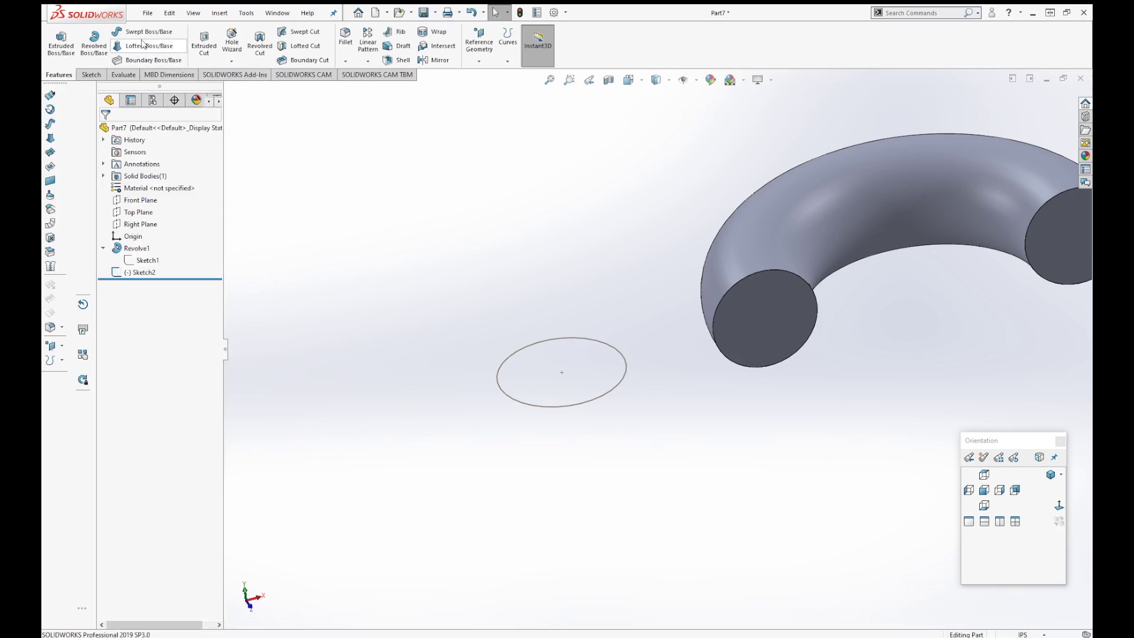
click(144, 32)
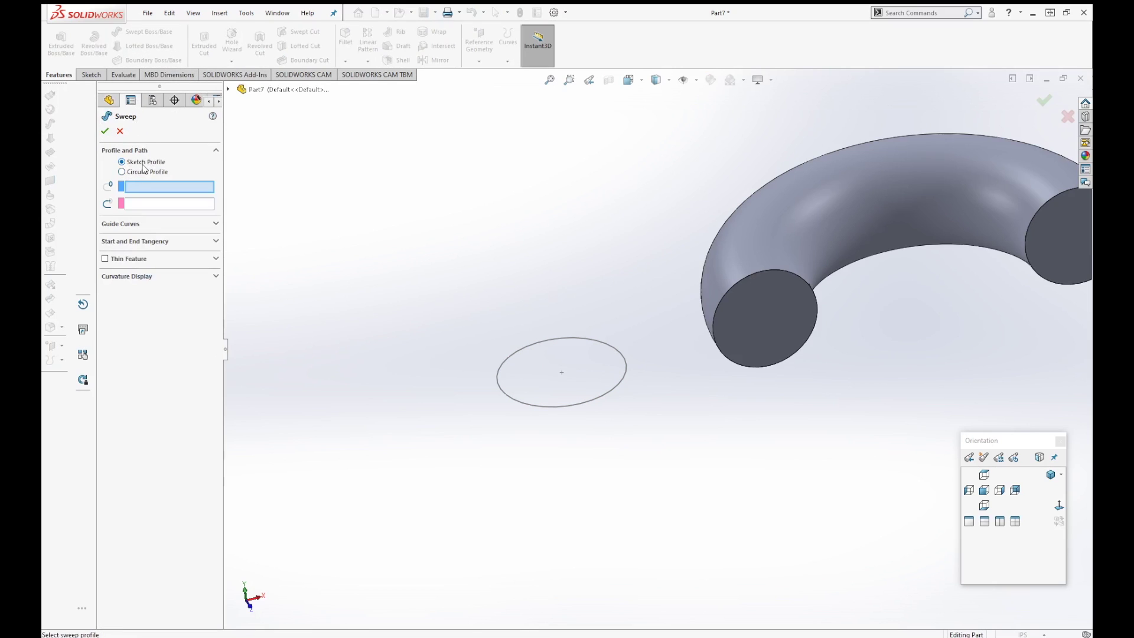
click(151, 204)
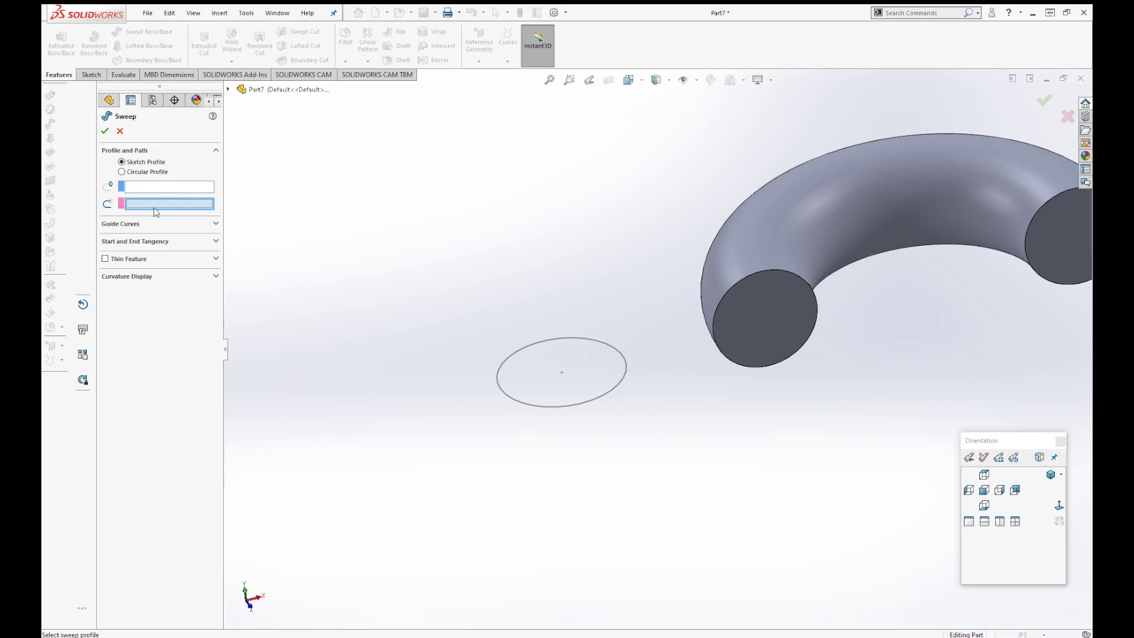
click(120, 131)
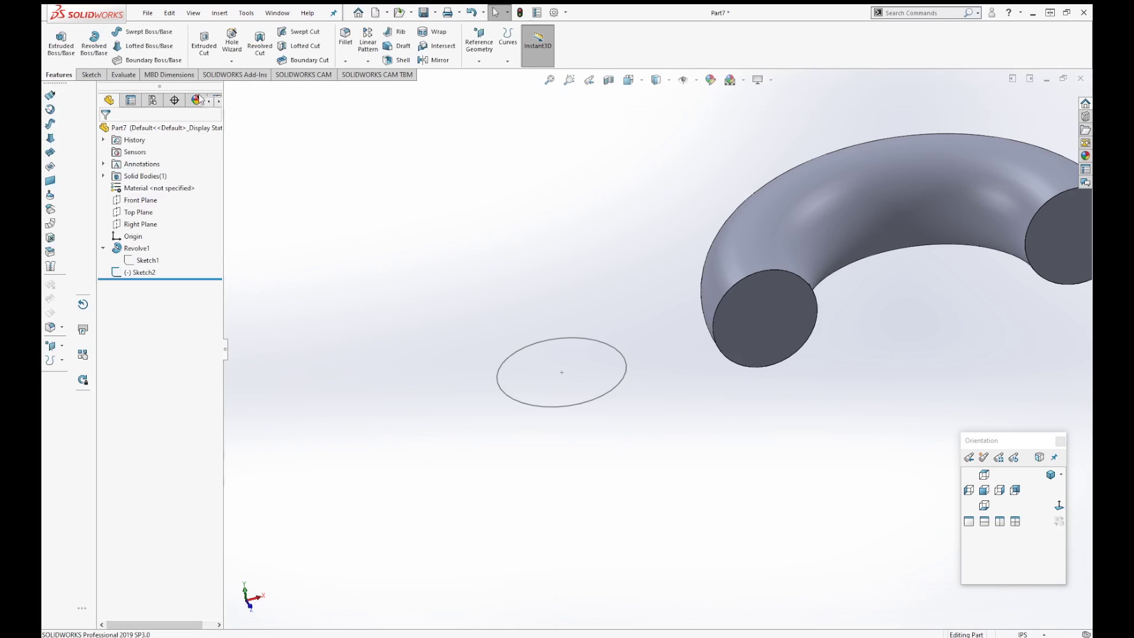
click(90, 75)
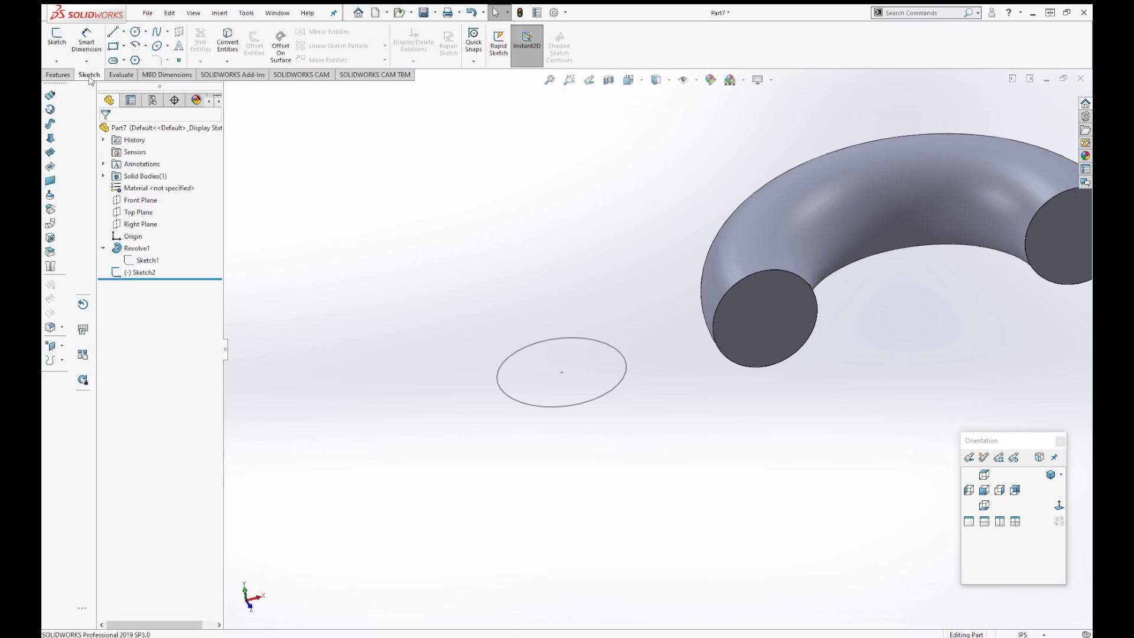
click(56, 38)
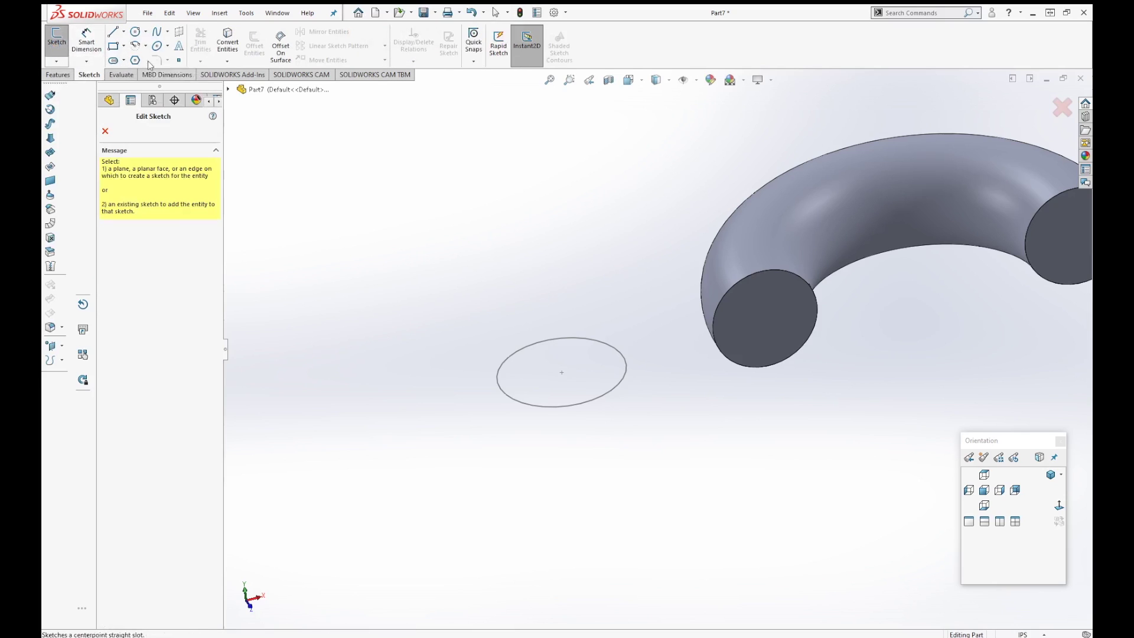
- Place the new sketch on Front Plane, viewed normal to it
click(228, 89)
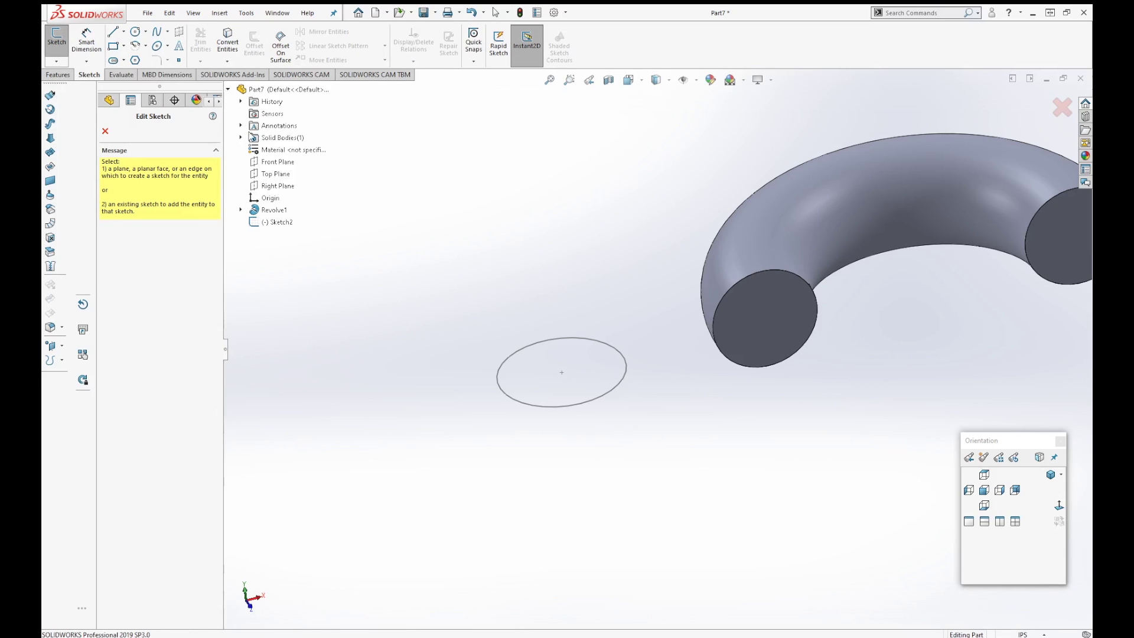
click(270, 164)
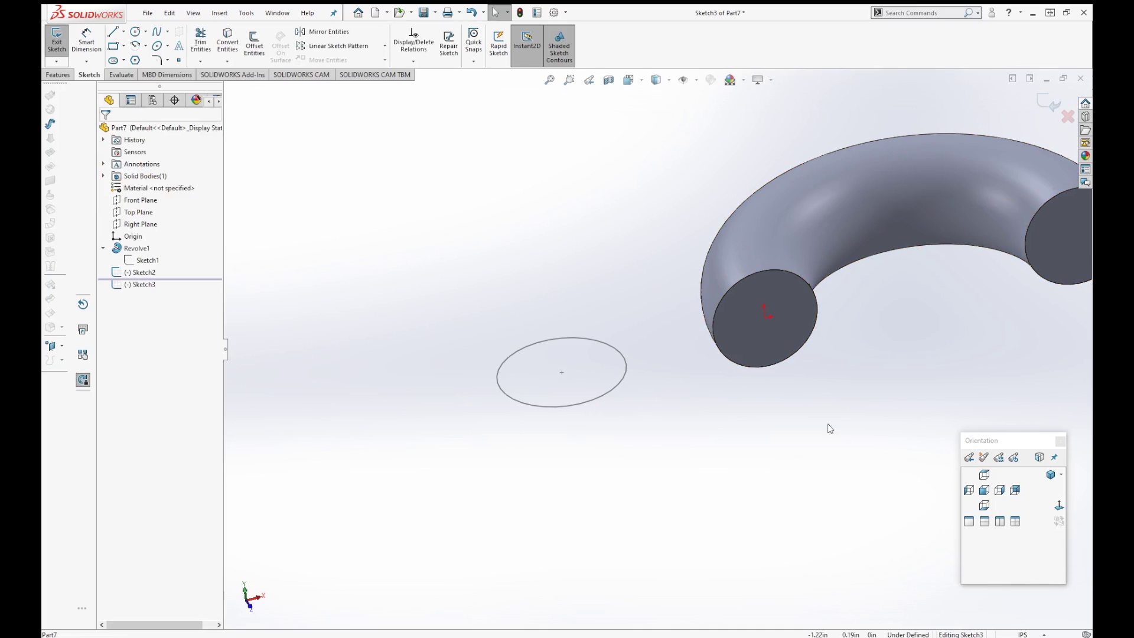
click(1058, 505)
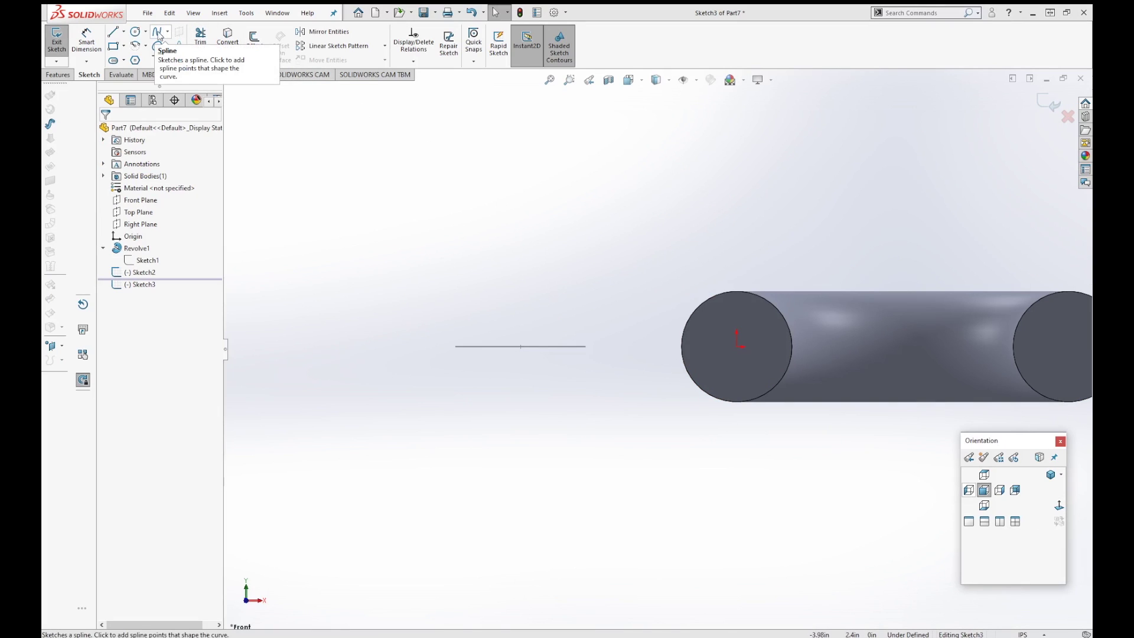
- Draw a spline from the circle's centre rising up and curving left
click(160, 35)
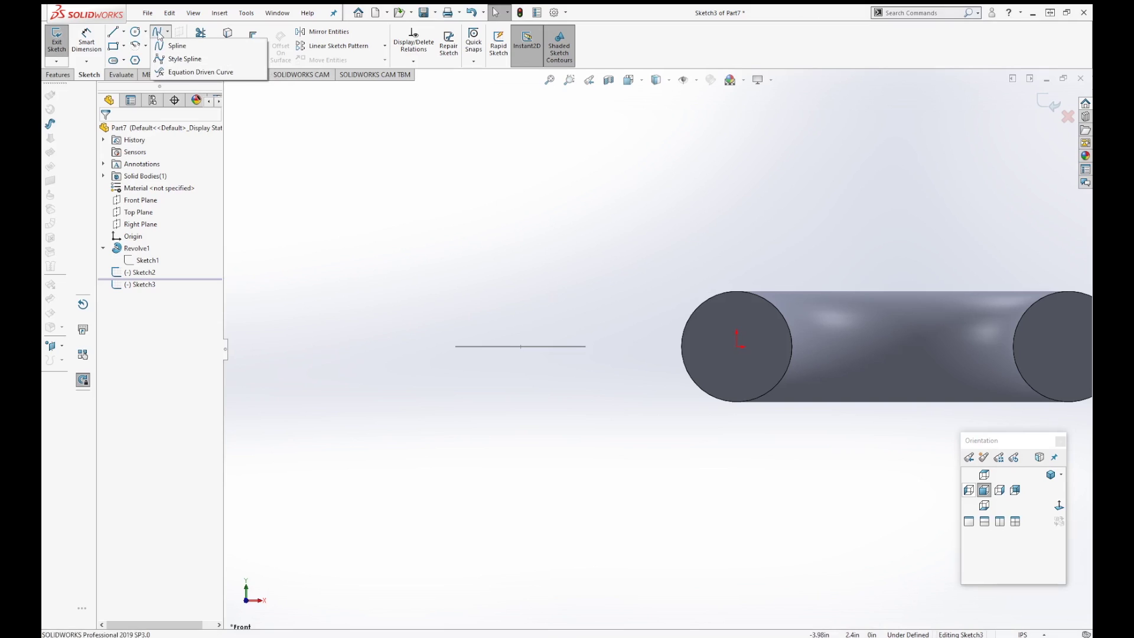
click(163, 48)
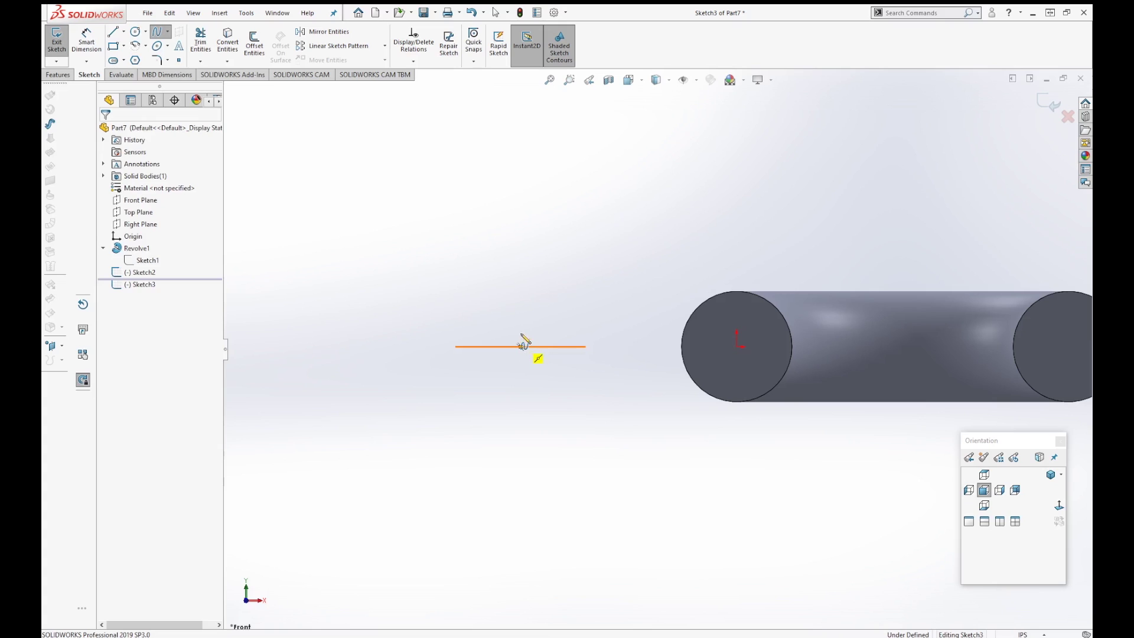
click(521, 347)
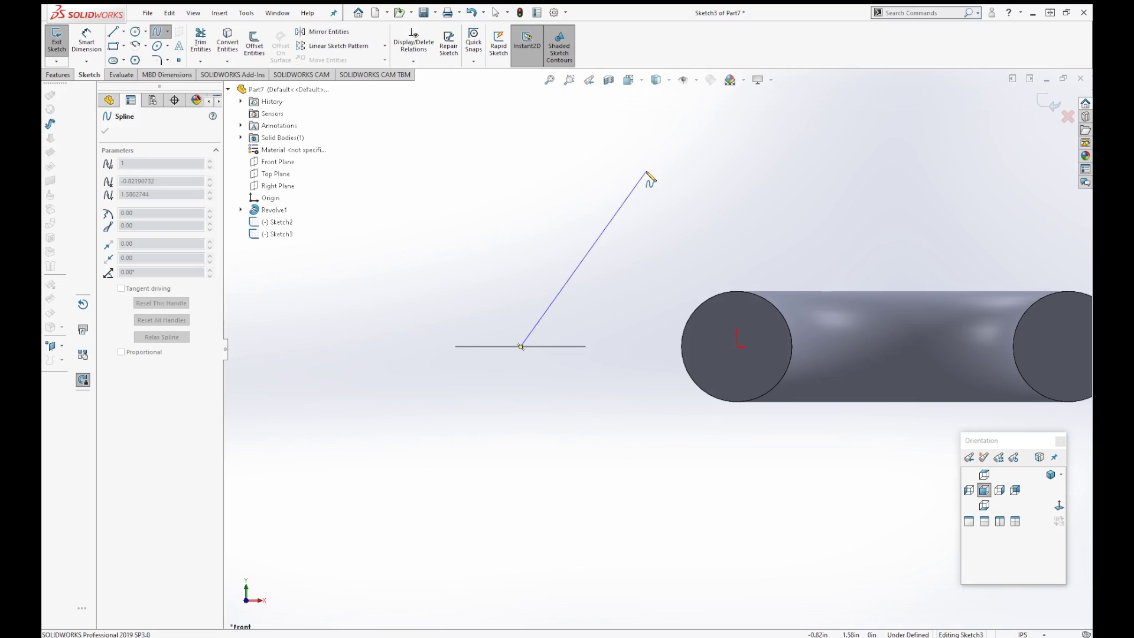
click(420, 168)
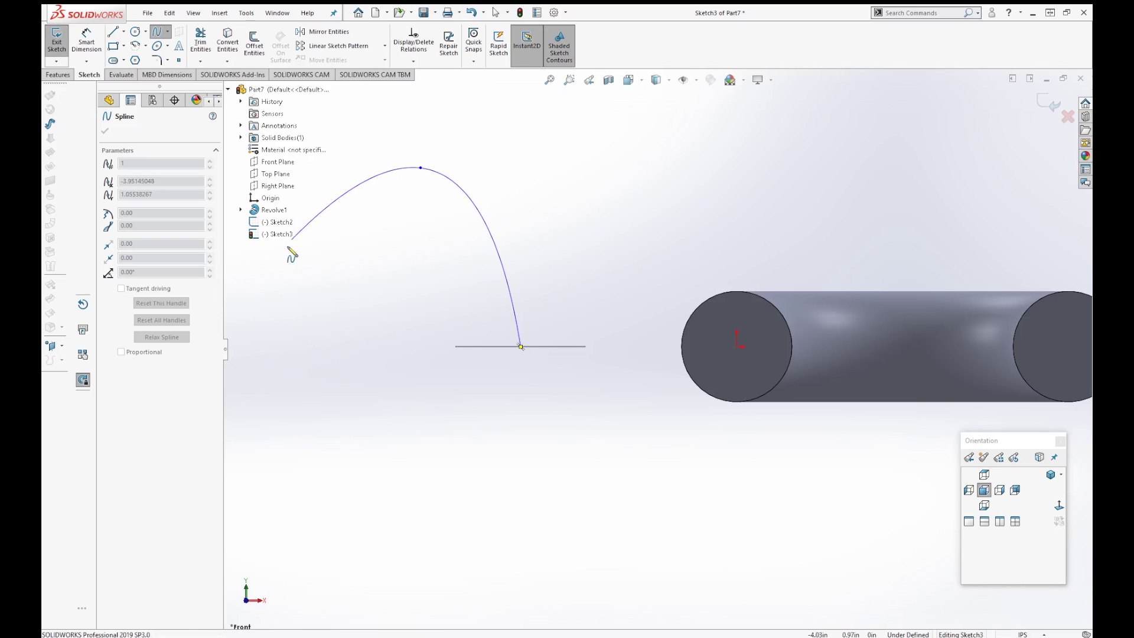
key(z)
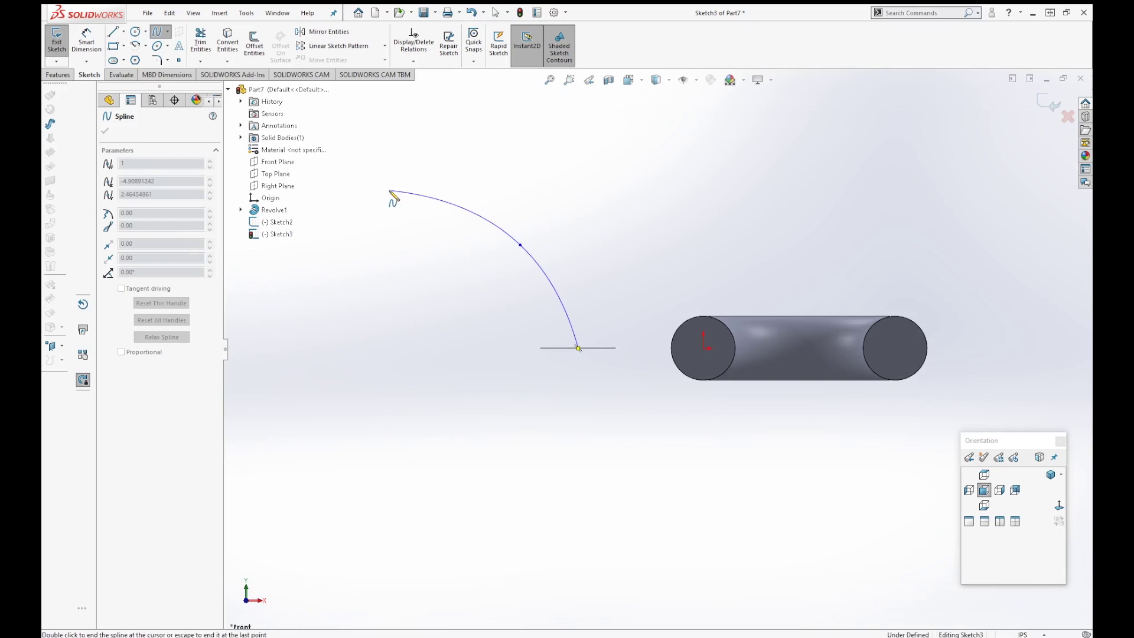
double_click(390, 192)
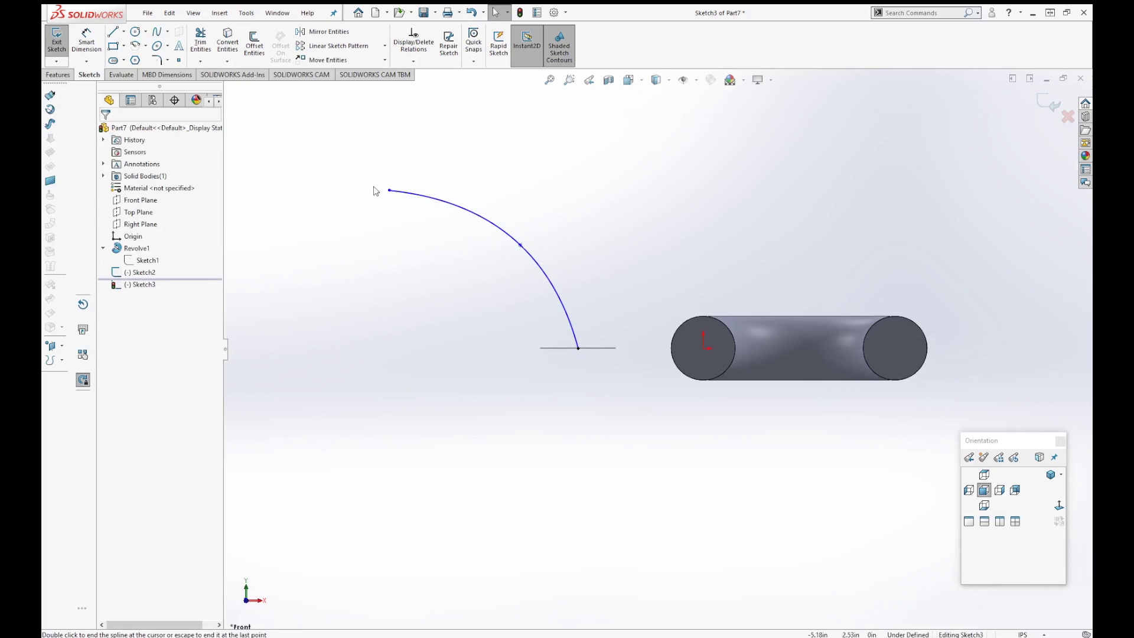
- Give the spline's end tangent a Vertical relation so it leaves the circle vertically
middle_drag(587, 364, 577, 369)
scroll(591, 378, down, 3)
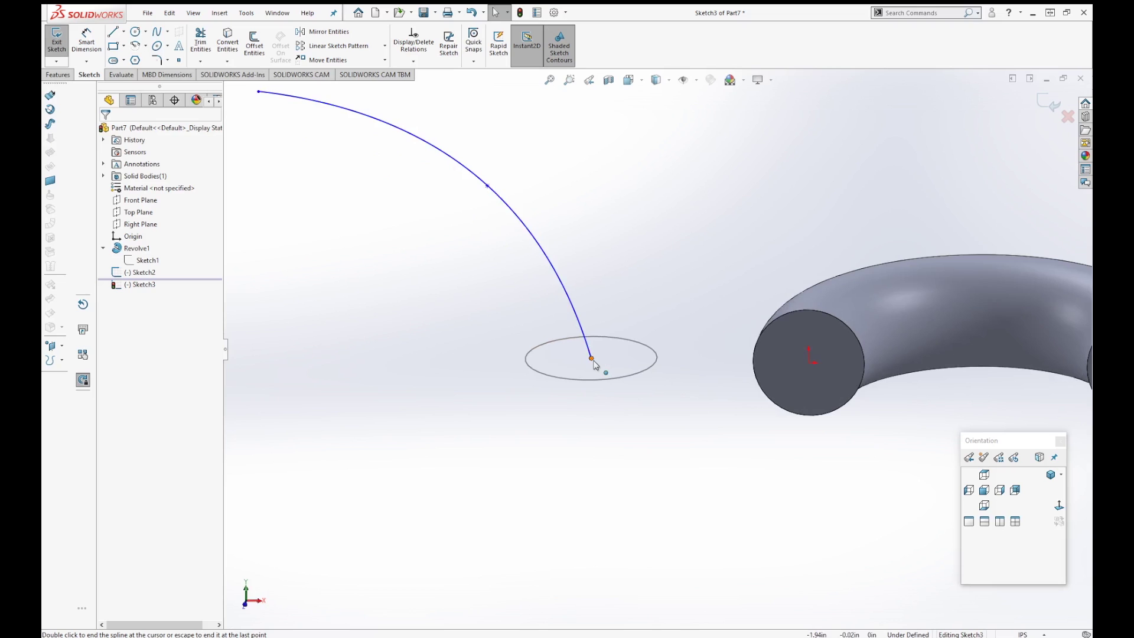
mouse_move(599, 430)
middle_down()
mouse_move(545, 494)
mouse_move(595, 367)
mouse_move(637, 395)
mouse_move(618, 358)
middle_up()
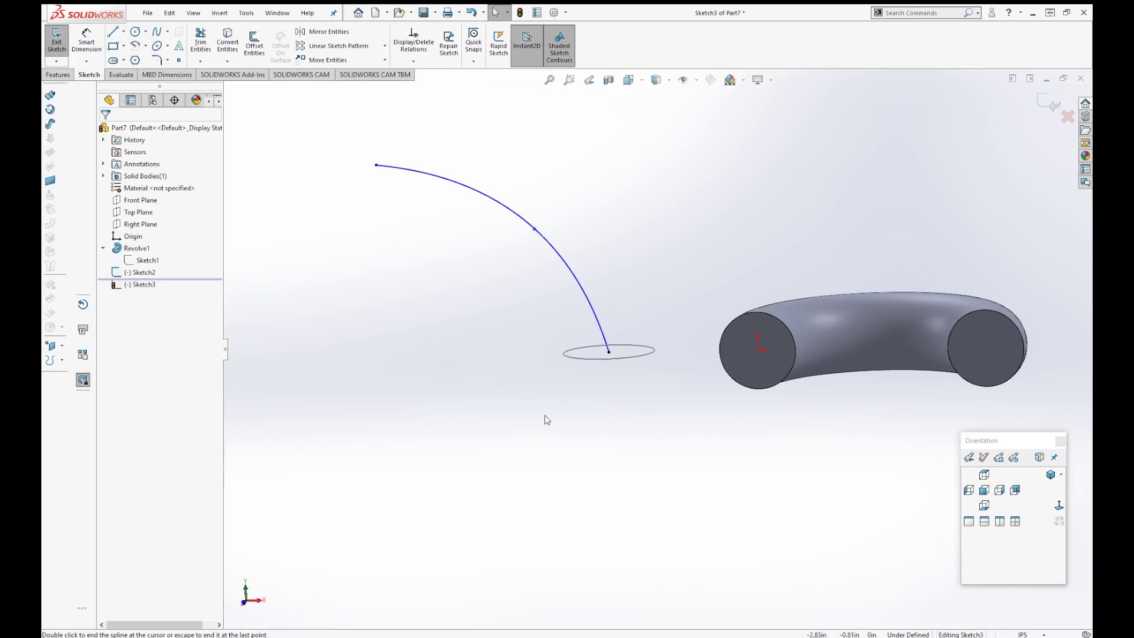
key(Escape)
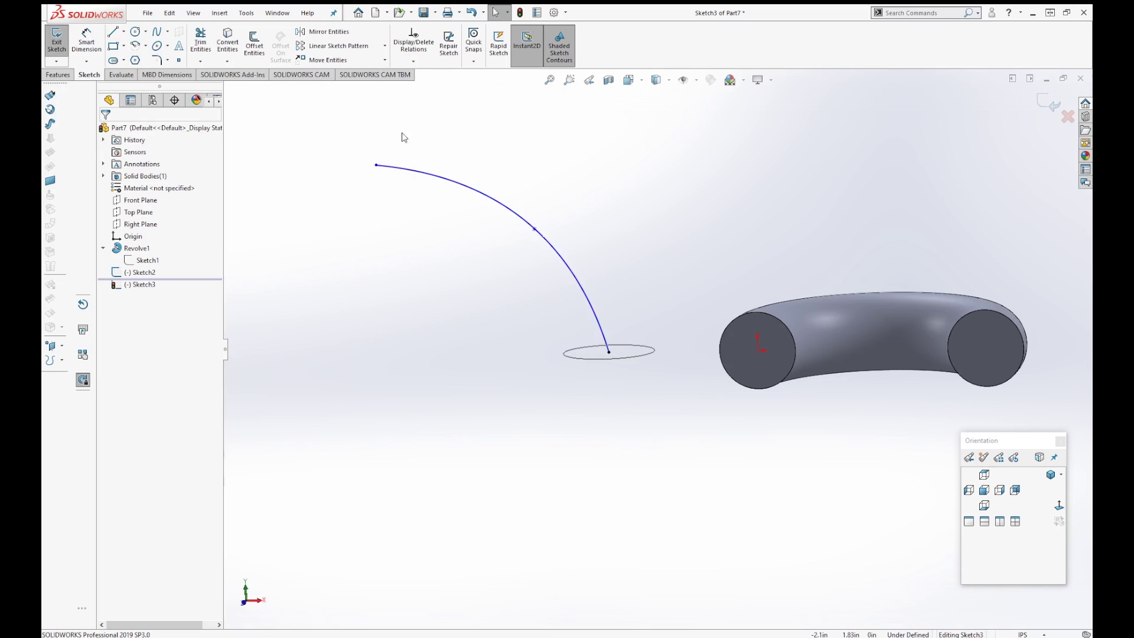
click(1059, 506)
click(576, 253)
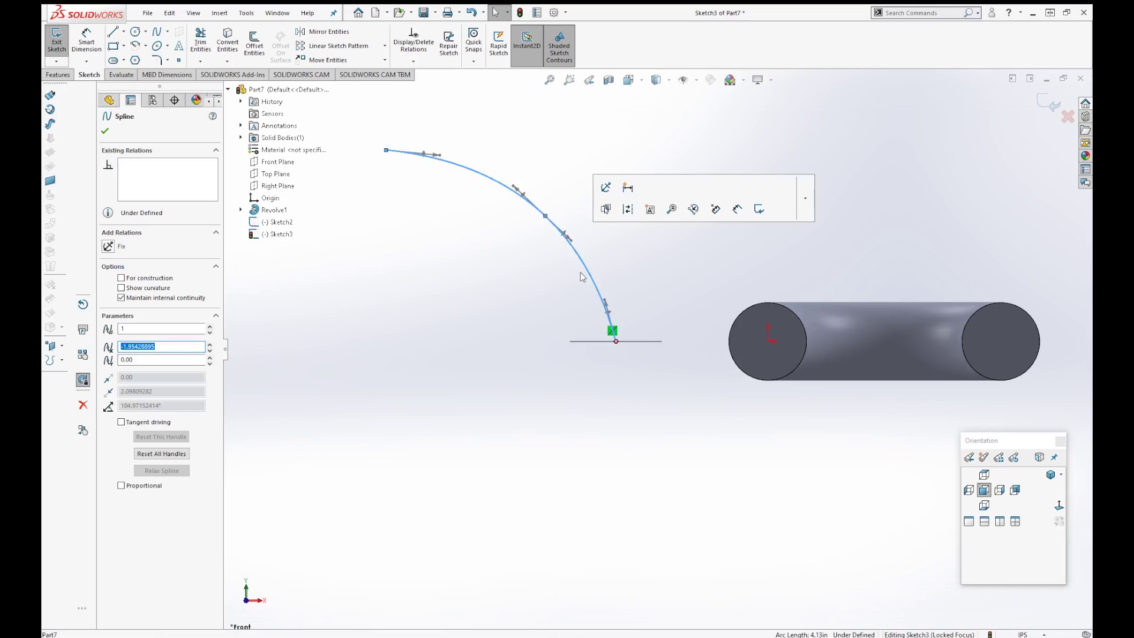
scroll(608, 292, down, 2)
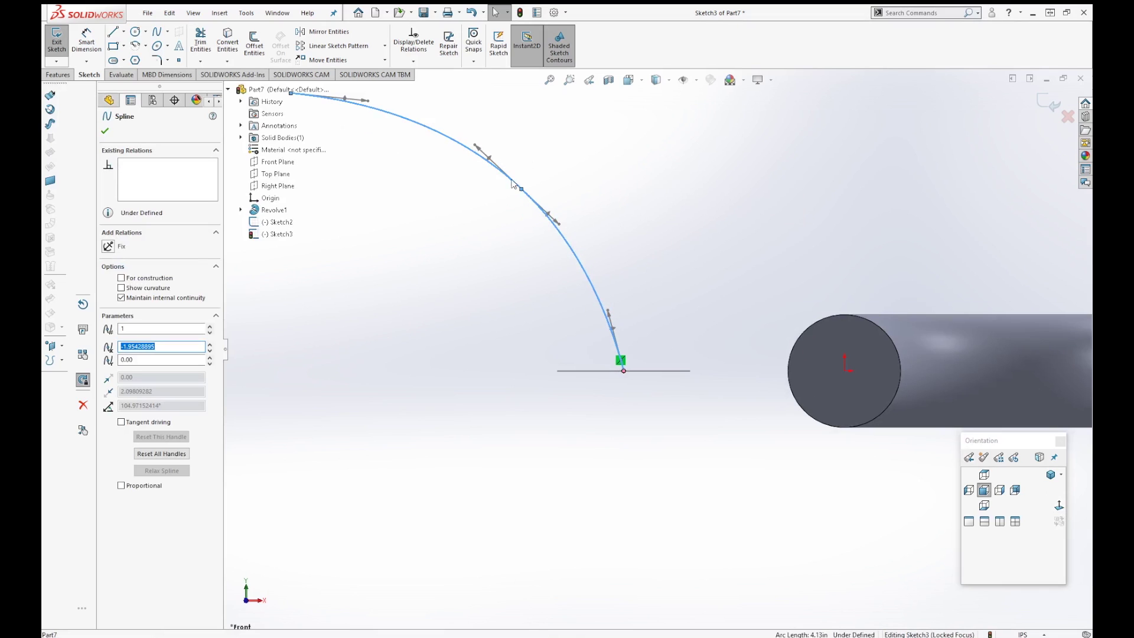
click(608, 311)
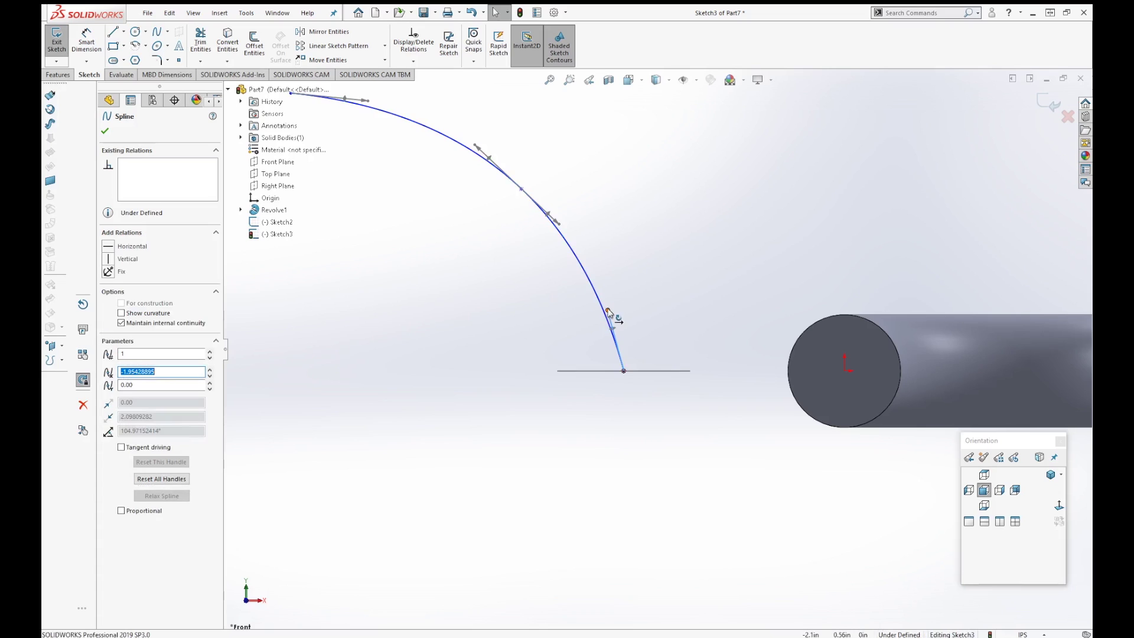
click(111, 260)
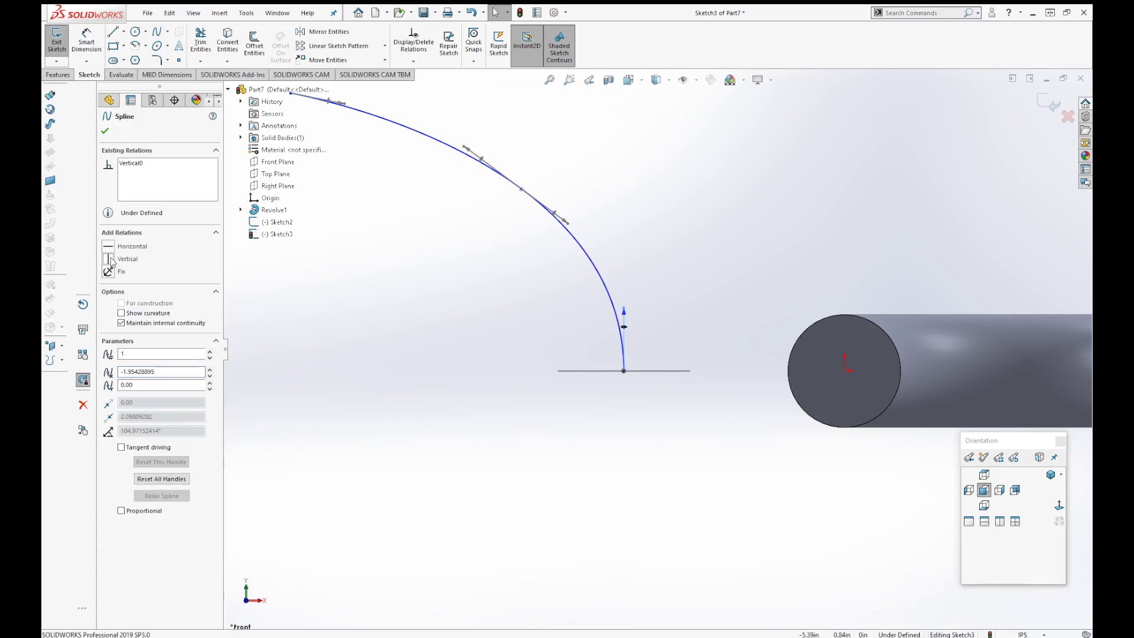
scroll(575, 363, up, 3)
scroll(586, 313, down, 2)
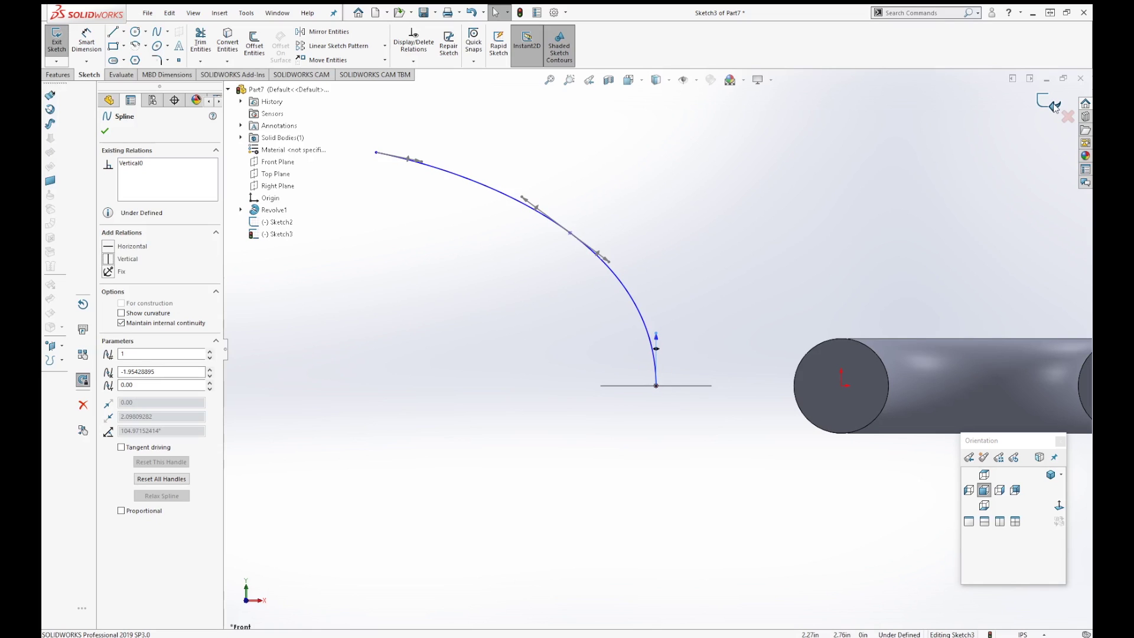
- Drag the spline's upper endpoint up and to the right, then close the path sketch
drag(376, 153, 428, 90)
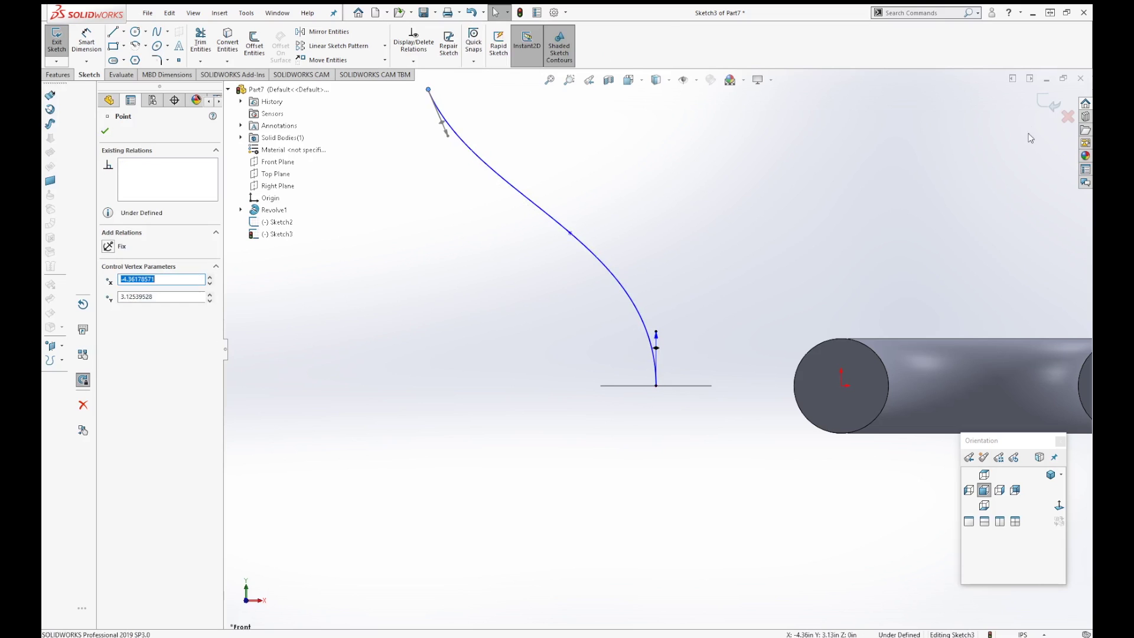
click(1048, 105)
middle_drag(807, 224, 669, 324)
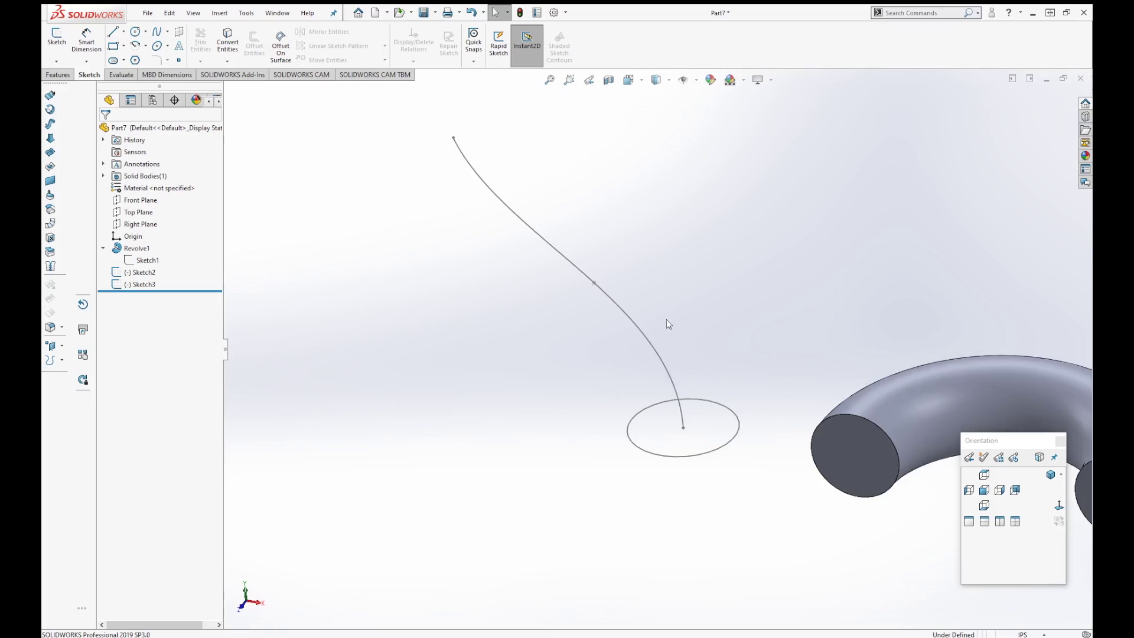
- Start a sweep with Sketch2's circle as the profile and Sketch3's spline as the path
click(60, 77)
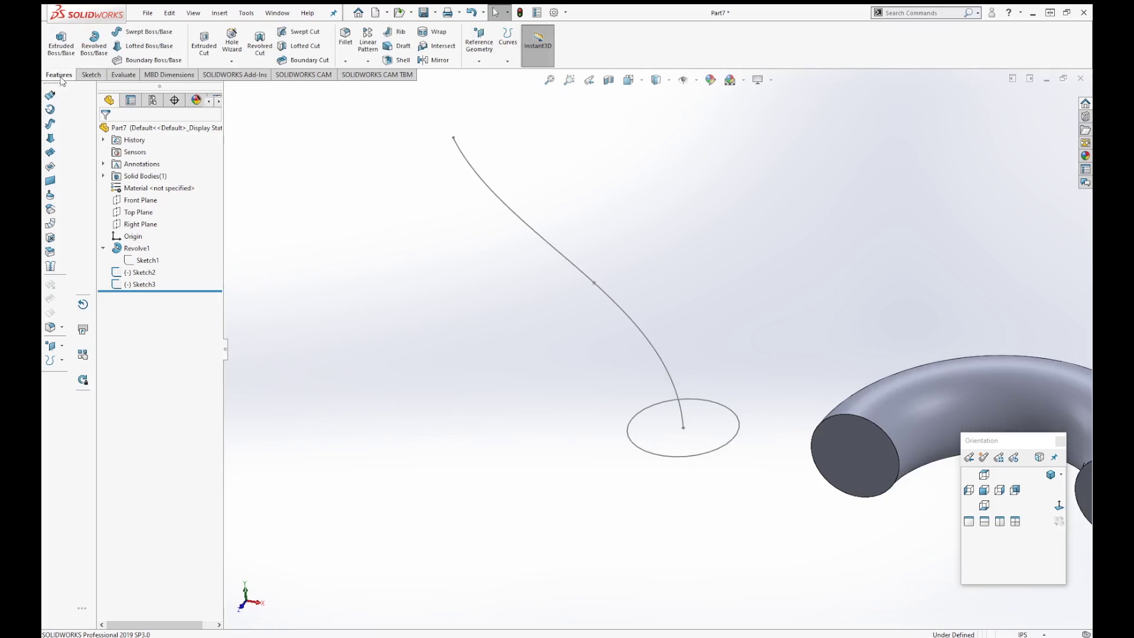
click(141, 33)
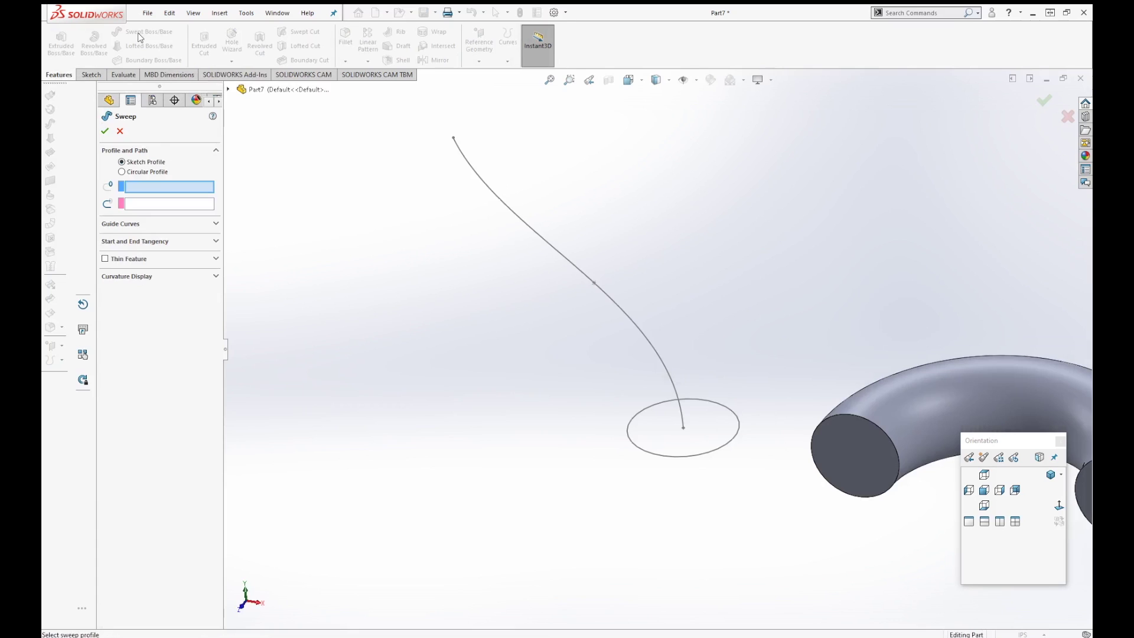
click(228, 89)
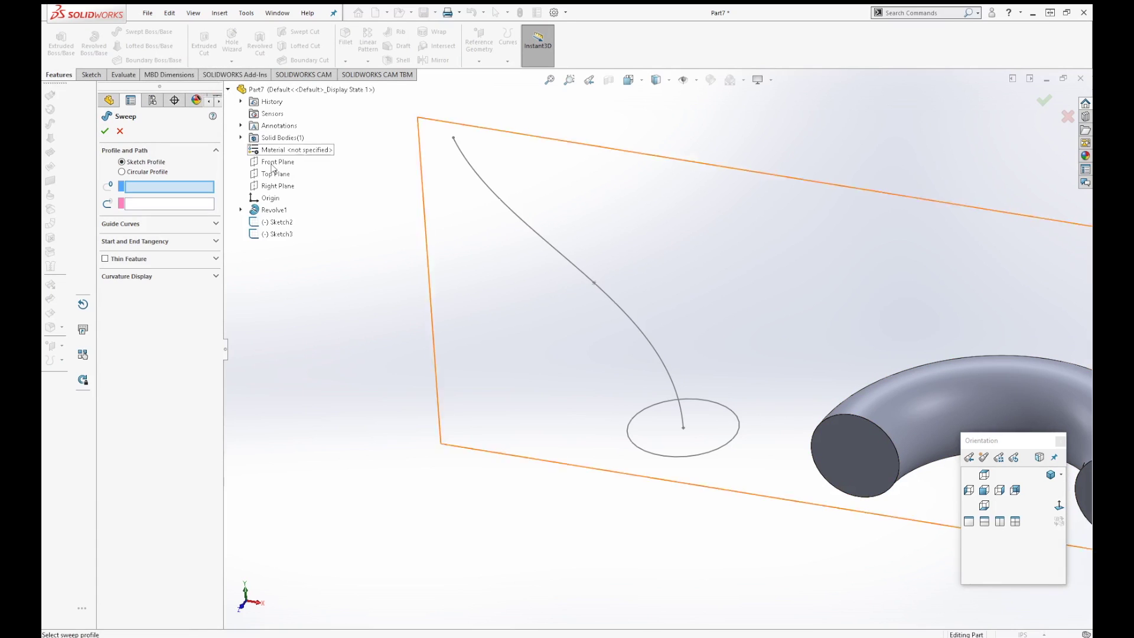
click(291, 227)
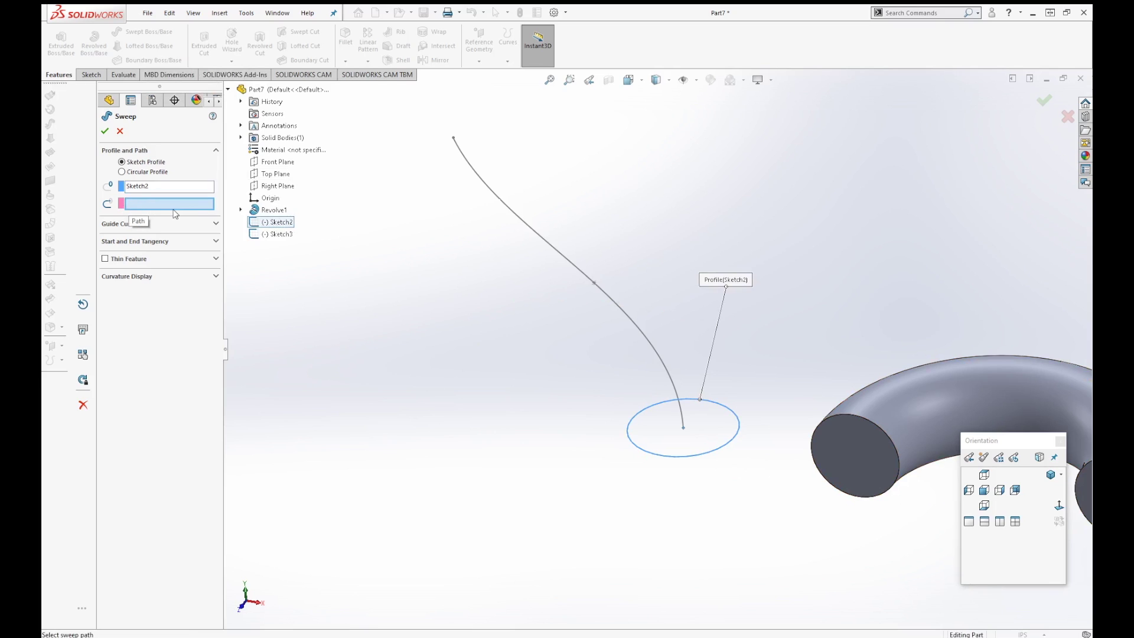
click(276, 234)
middle_drag(820, 372, 837, 292)
scroll(615, 264, down, 3)
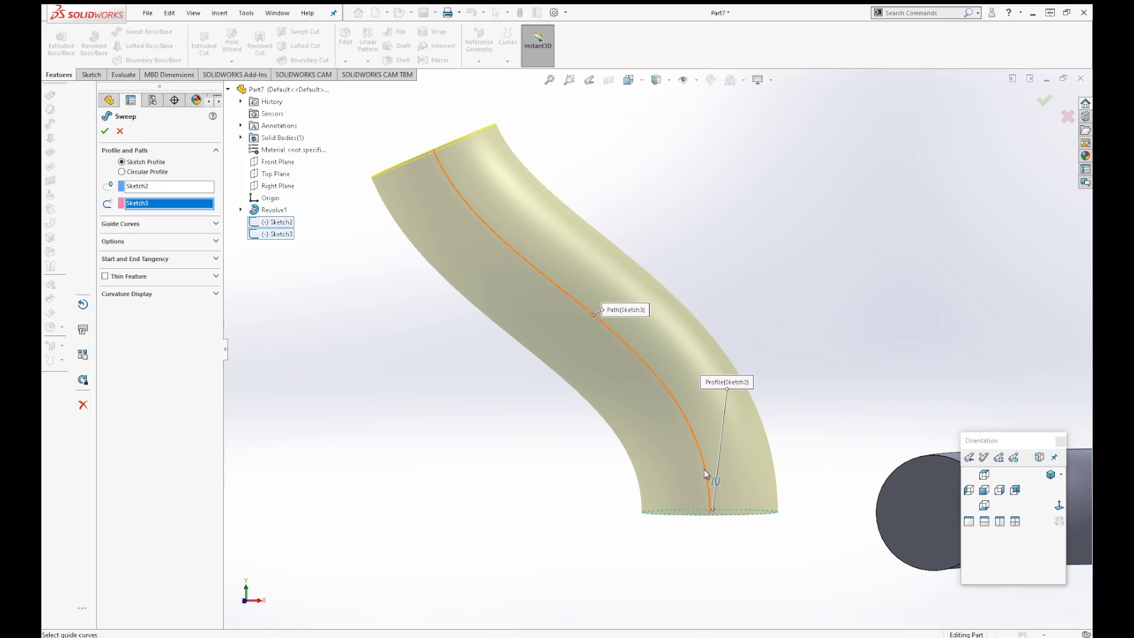
- Try Keep Normal Constant, then set the profile orientation back to Follow Path and accept the sweep
click(142, 225)
click(143, 225)
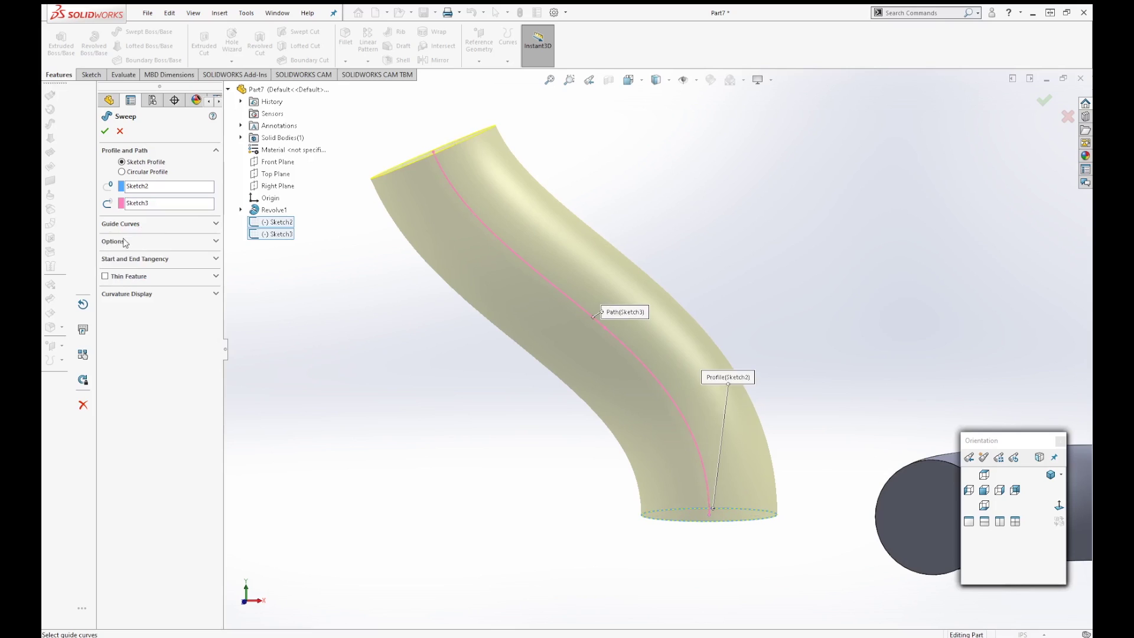
click(212, 242)
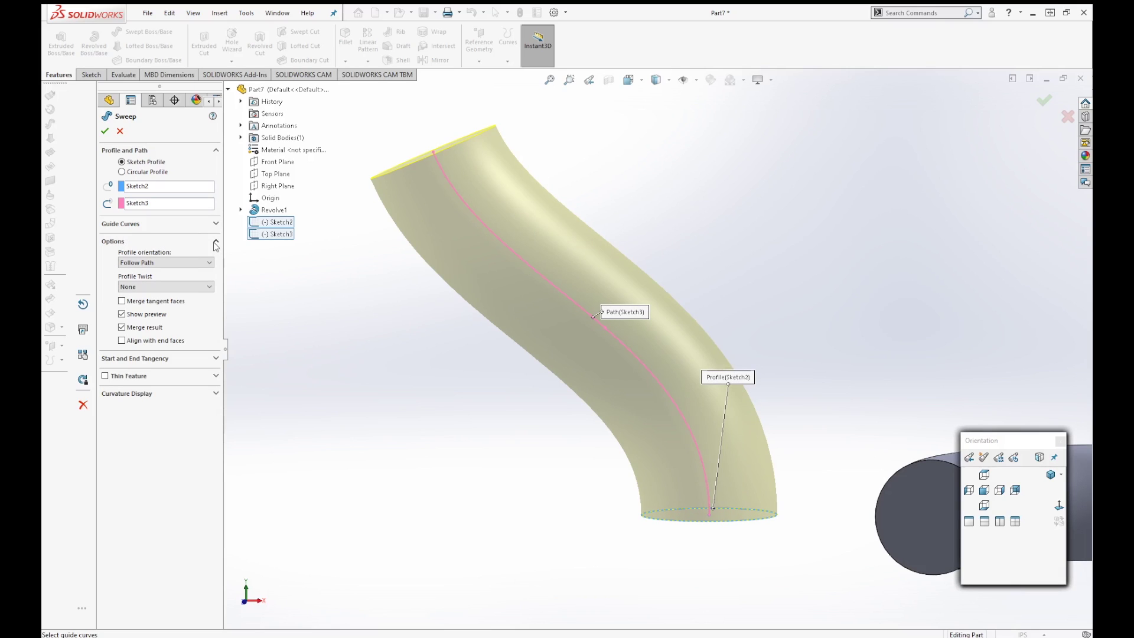
click(183, 265)
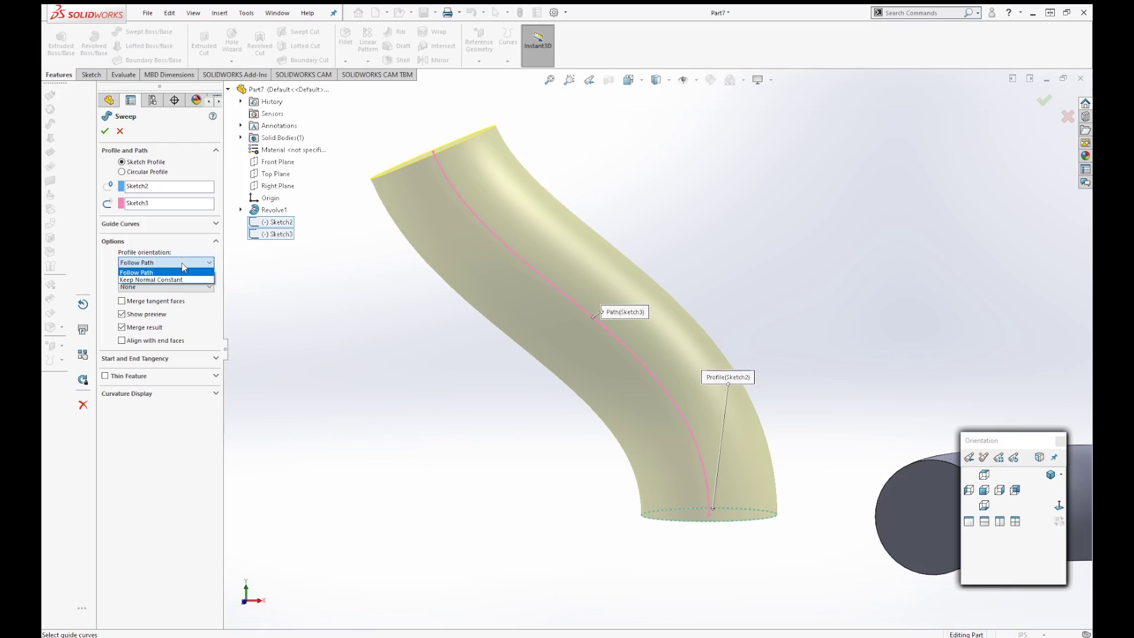
click(175, 282)
middle_drag(414, 318, 408, 425)
middle_drag(413, 404, 466, 341)
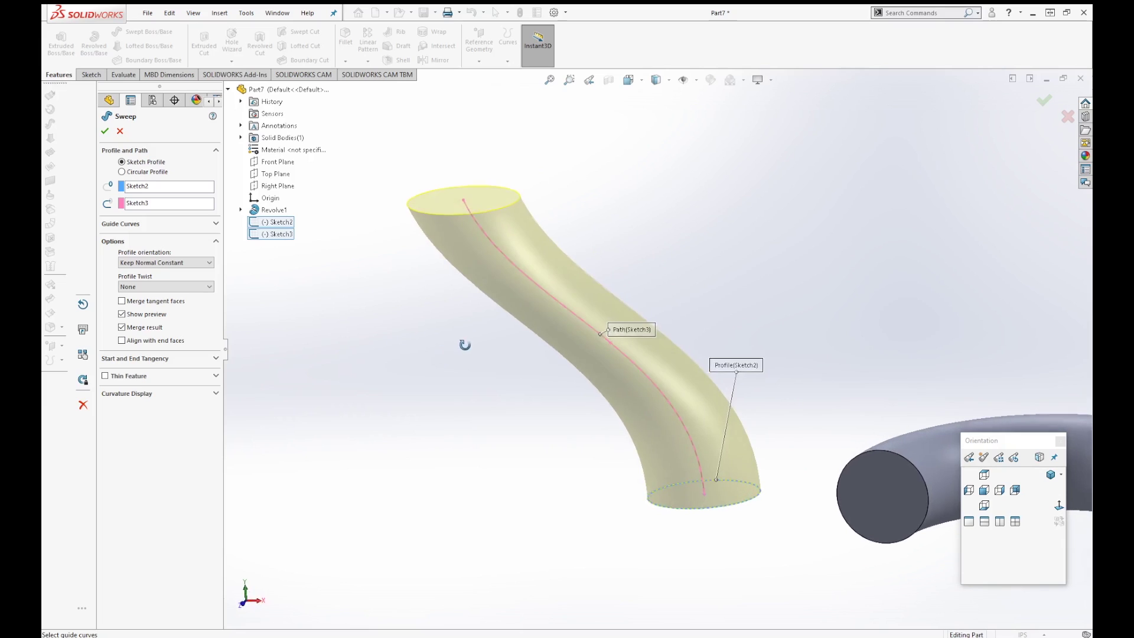
click(183, 263)
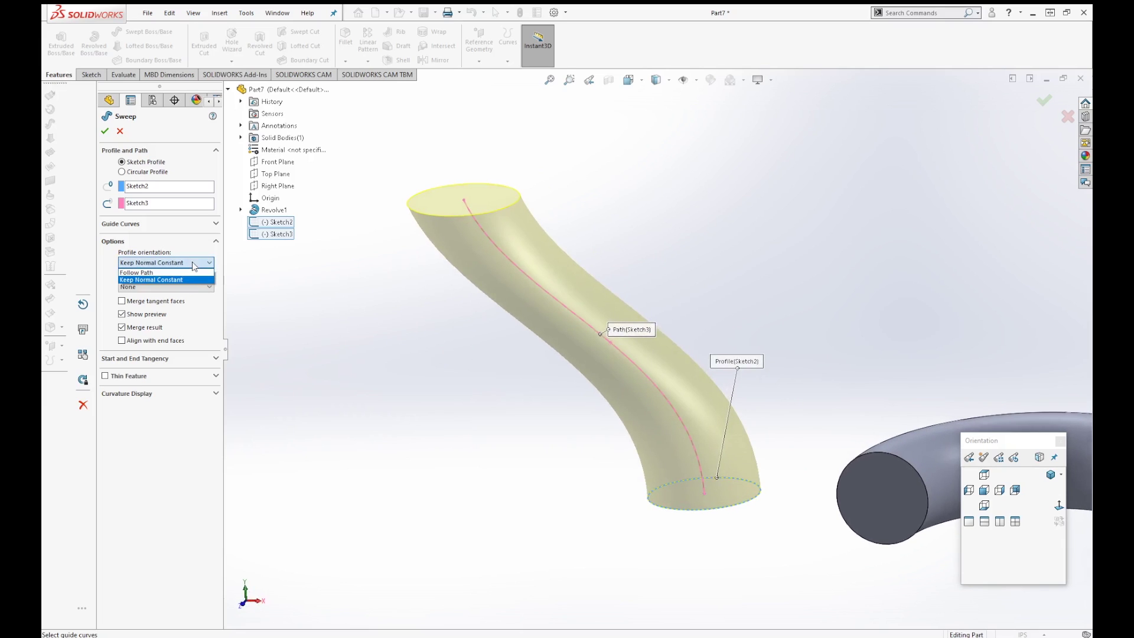
click(142, 273)
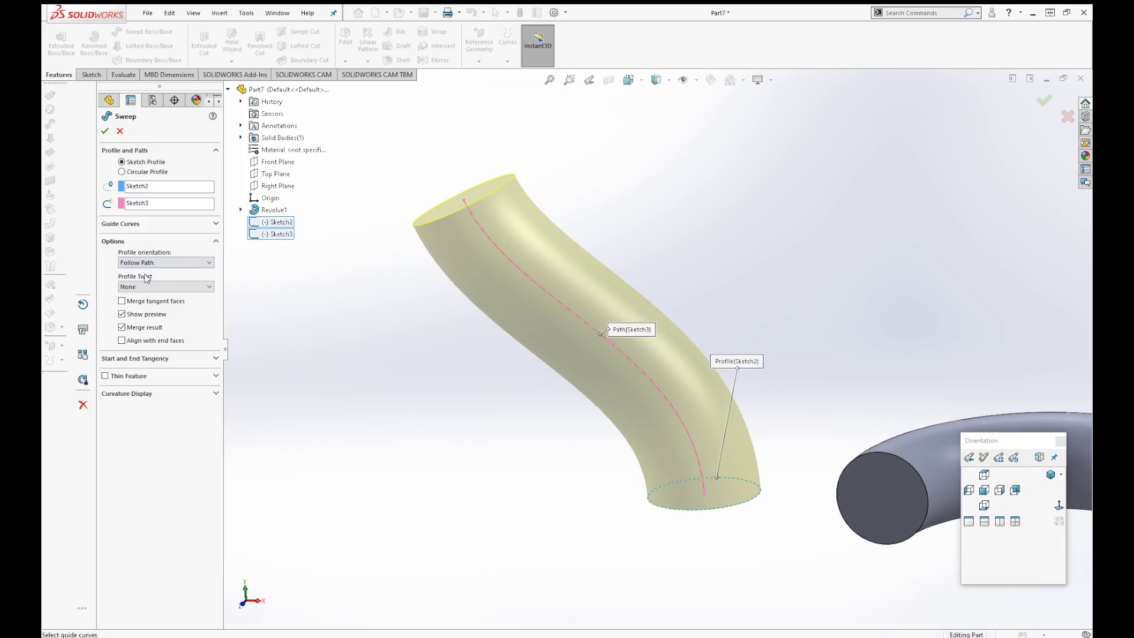
mouse_move(450, 337)
middle_down()
mouse_move(453, 375)
mouse_move(425, 395)
mouse_move(437, 355)
middle_up()
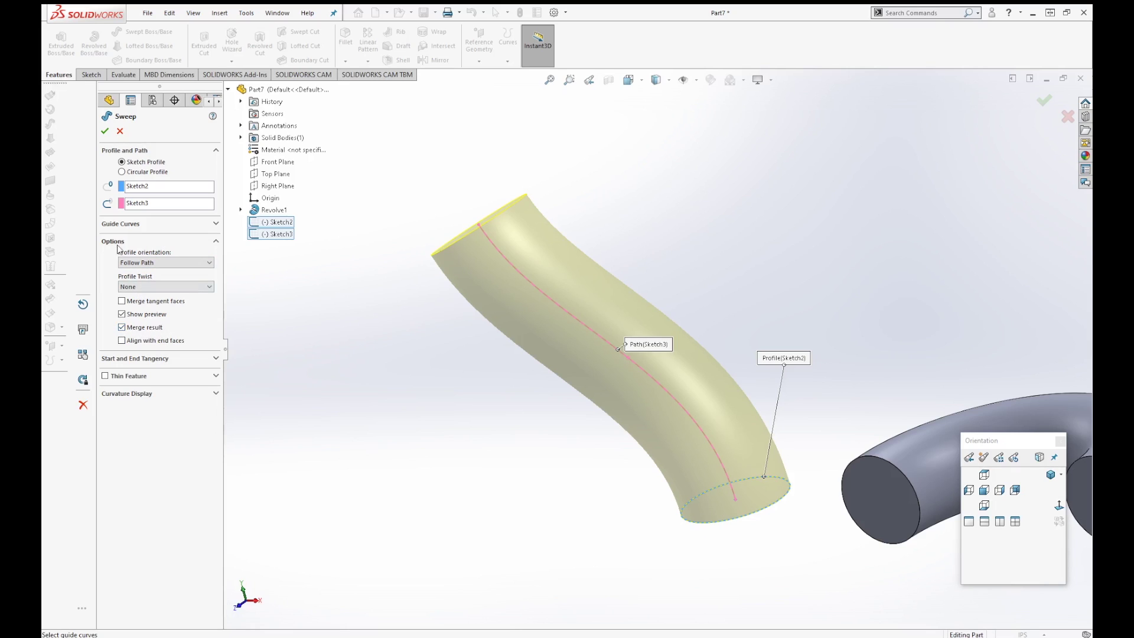
click(104, 131)
middle_drag(489, 451, 710, 471)
scroll(755, 395, down, 3)
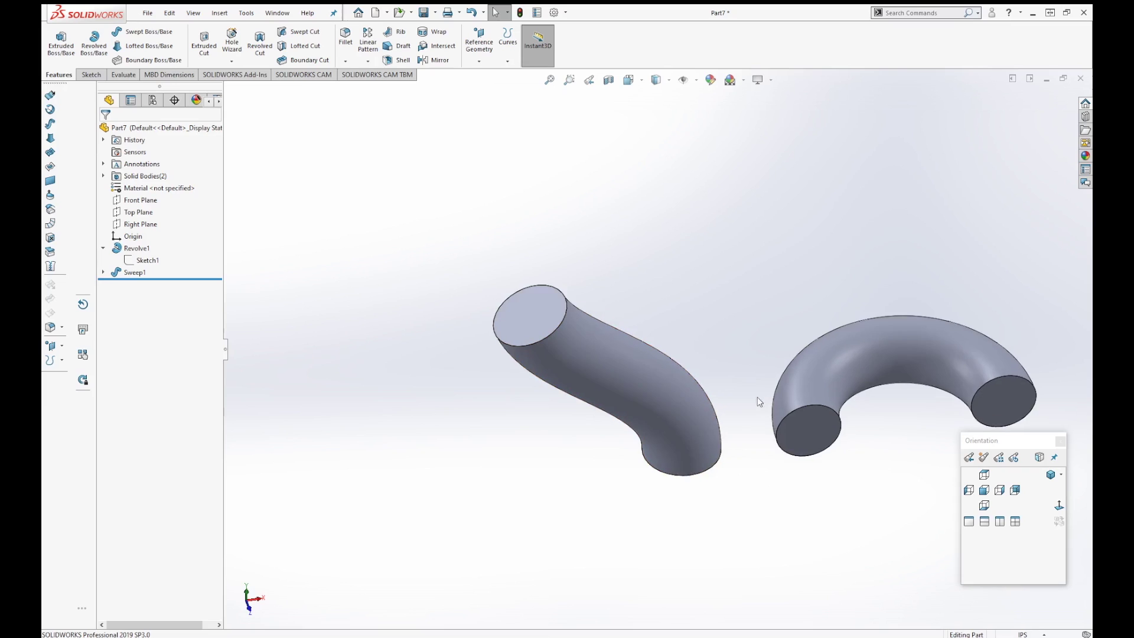
scroll(721, 332, up, 2)
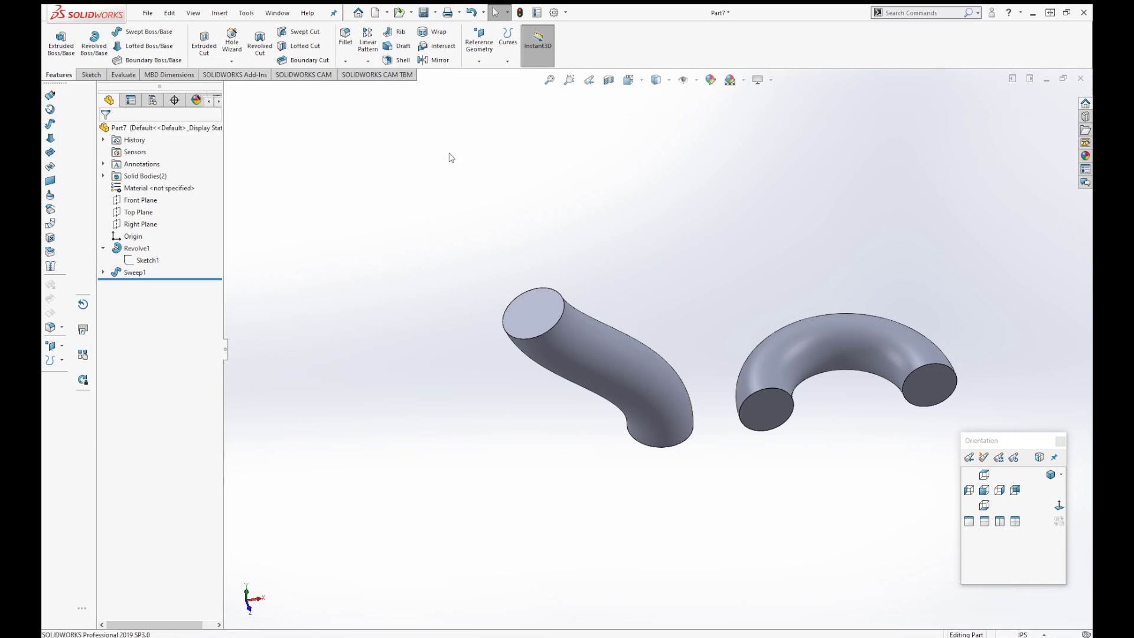
scroll(697, 261, up, 3)
scroll(927, 353, down, 3)
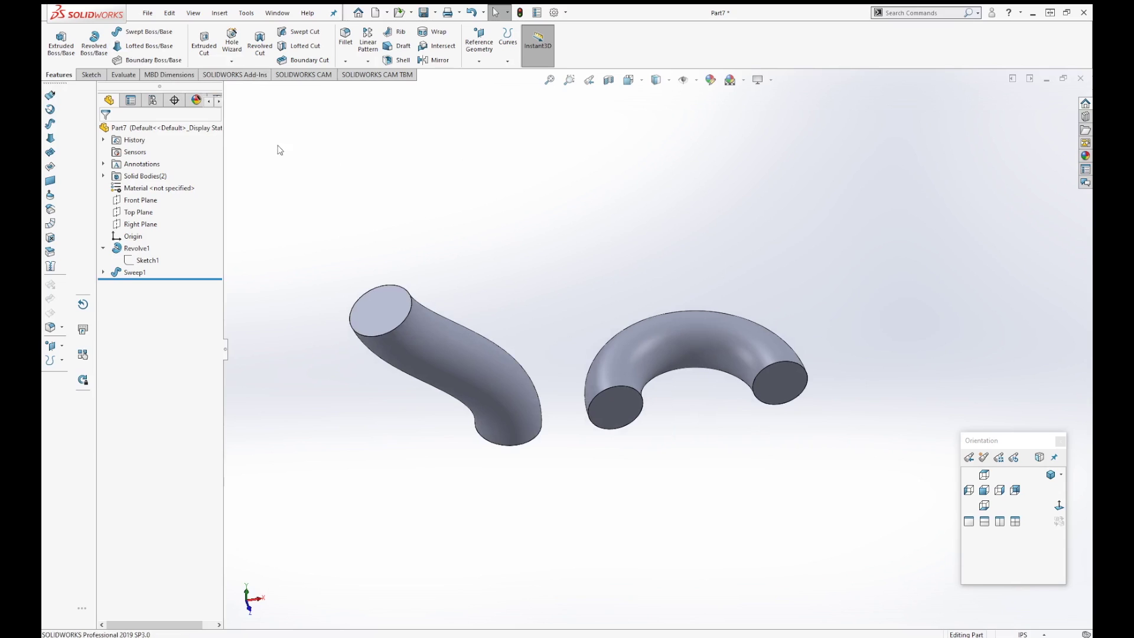
- On the Top Plane, draw a centre rectangle to the right of the half torus and exit the sketch
click(92, 75)
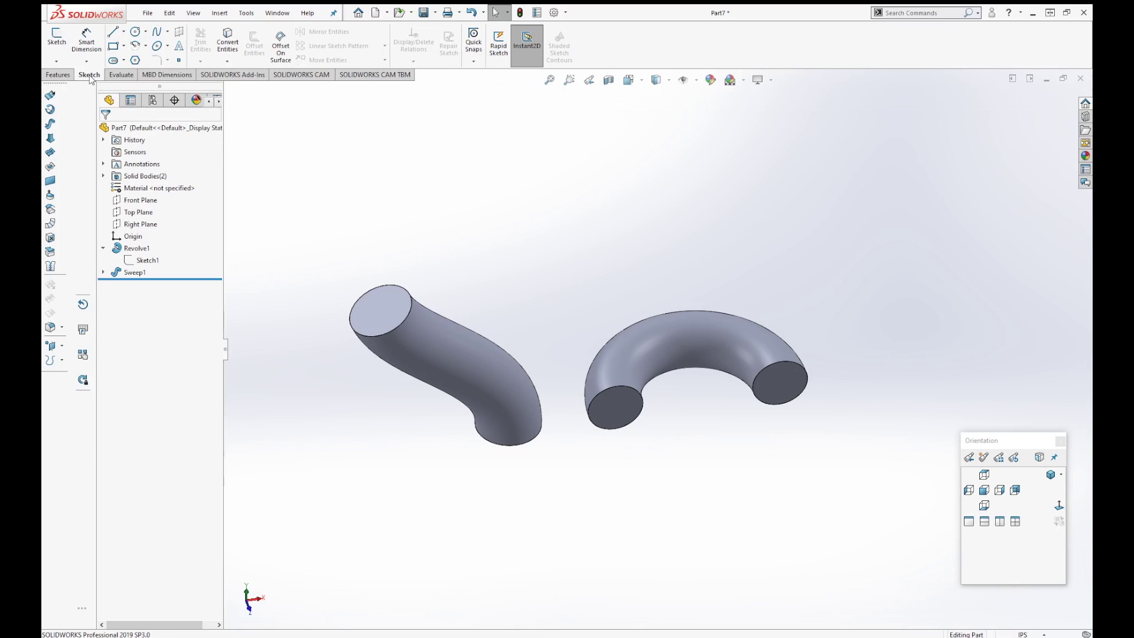
click(57, 41)
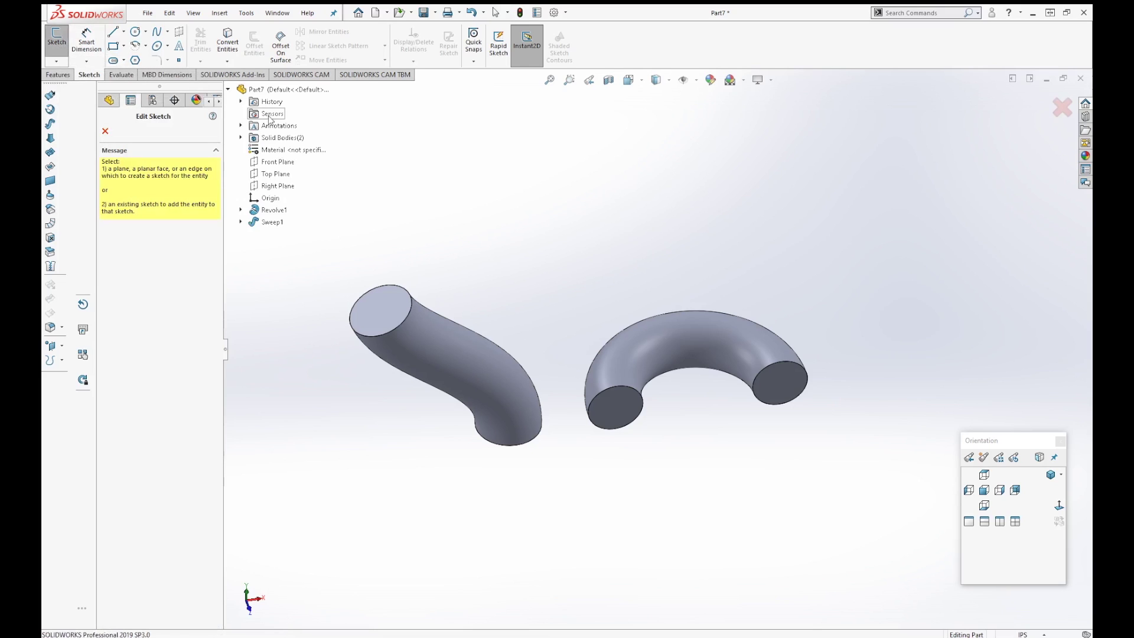
click(280, 179)
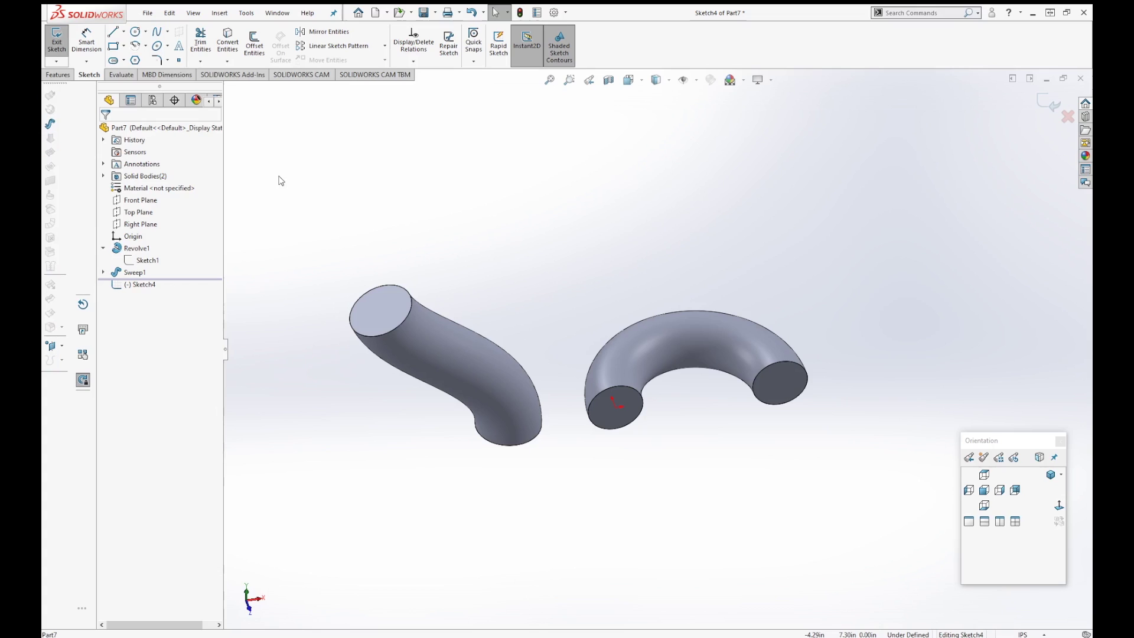
click(1060, 505)
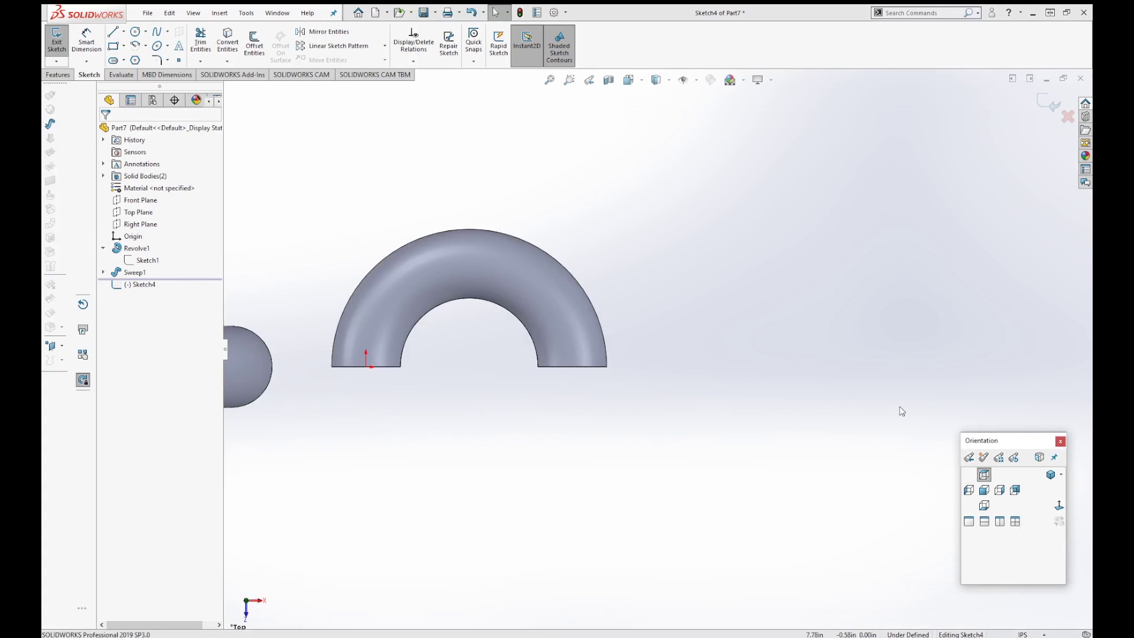
click(124, 47)
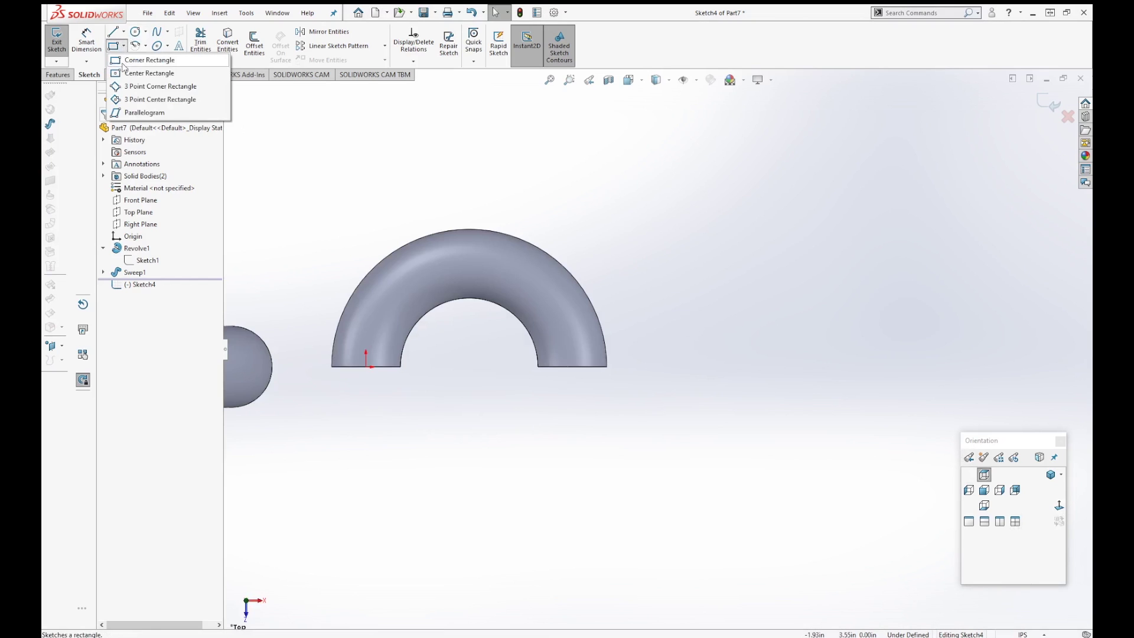
click(149, 74)
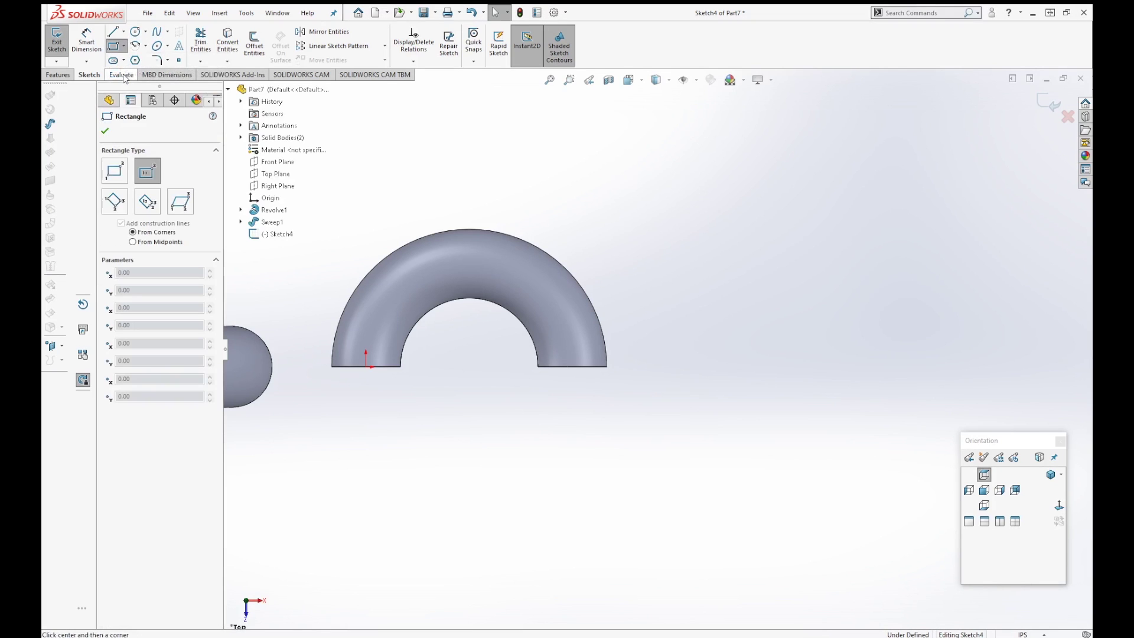
click(774, 367)
click(699, 300)
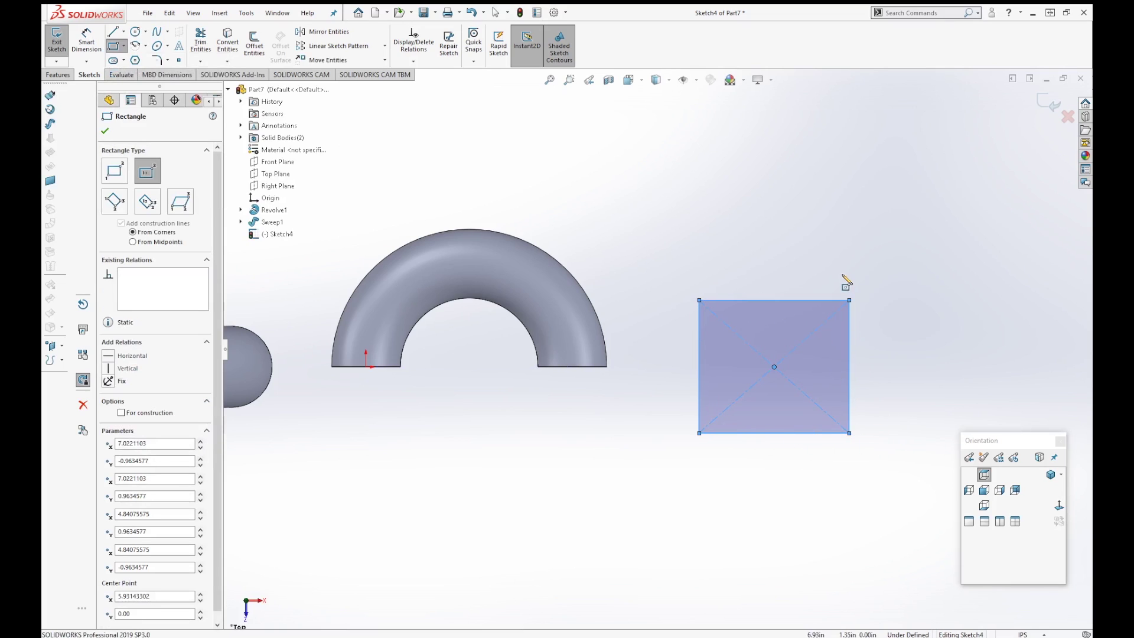
click(1054, 107)
mouse_move(943, 358)
middle_down()
mouse_move(933, 341)
mouse_move(967, 230)
mouse_move(931, 207)
mouse_move(827, 206)
mouse_move(814, 220)
mouse_move(904, 189)
mouse_move(919, 107)
mouse_move(939, 309)
middle_up()
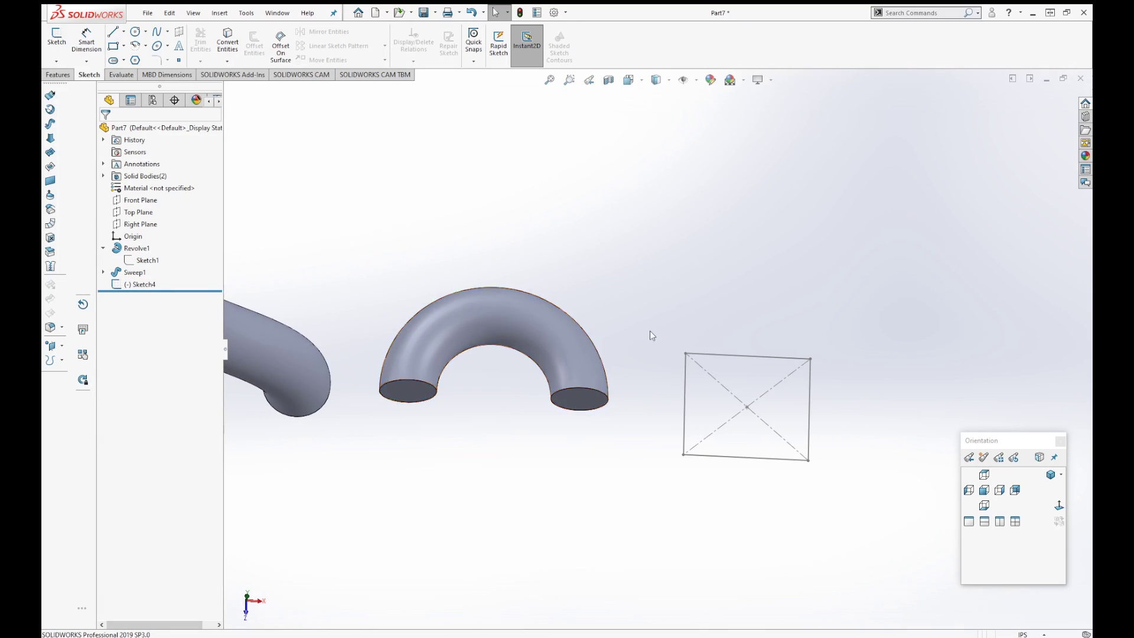
scroll(649, 333, up, 3)
- Select the Top Plane and Ctrl-drag its edge upward to begin an offset reference plane
click(60, 75)
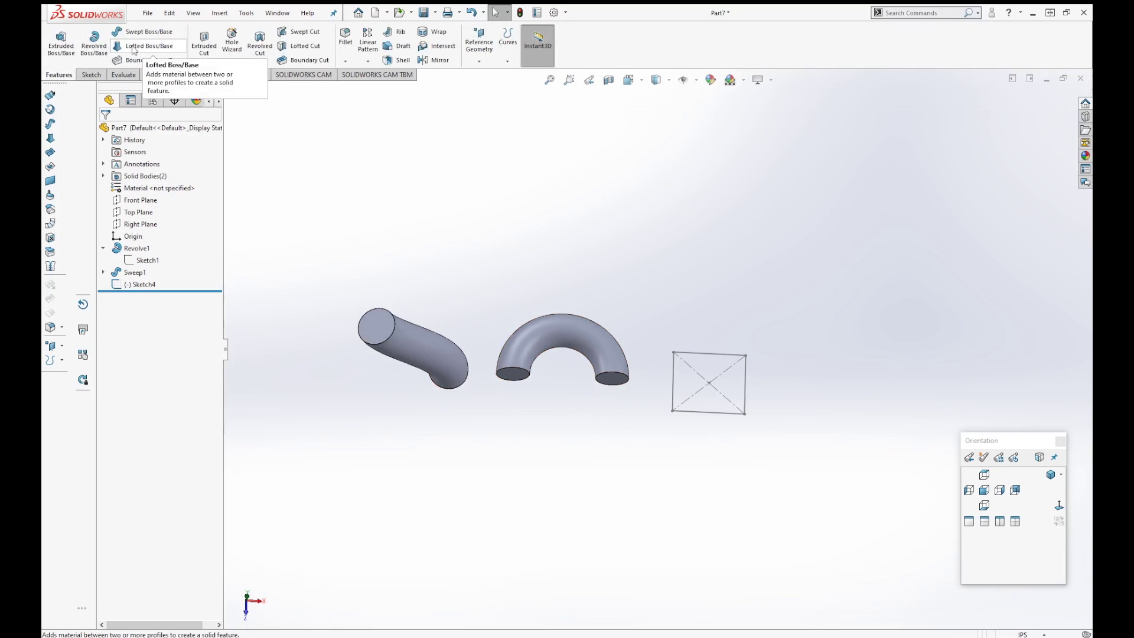
middle_drag(660, 277, 702, 349)
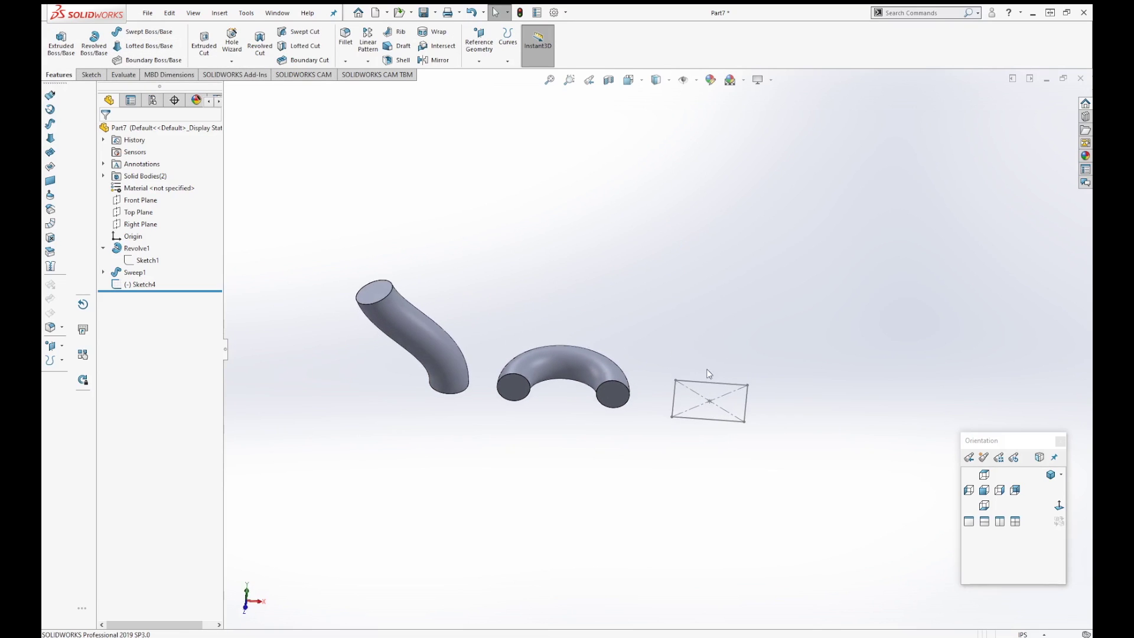
scroll(702, 350, down, 3)
mouse_move(715, 395)
middle_down()
mouse_move(711, 352)
mouse_move(680, 375)
middle_up()
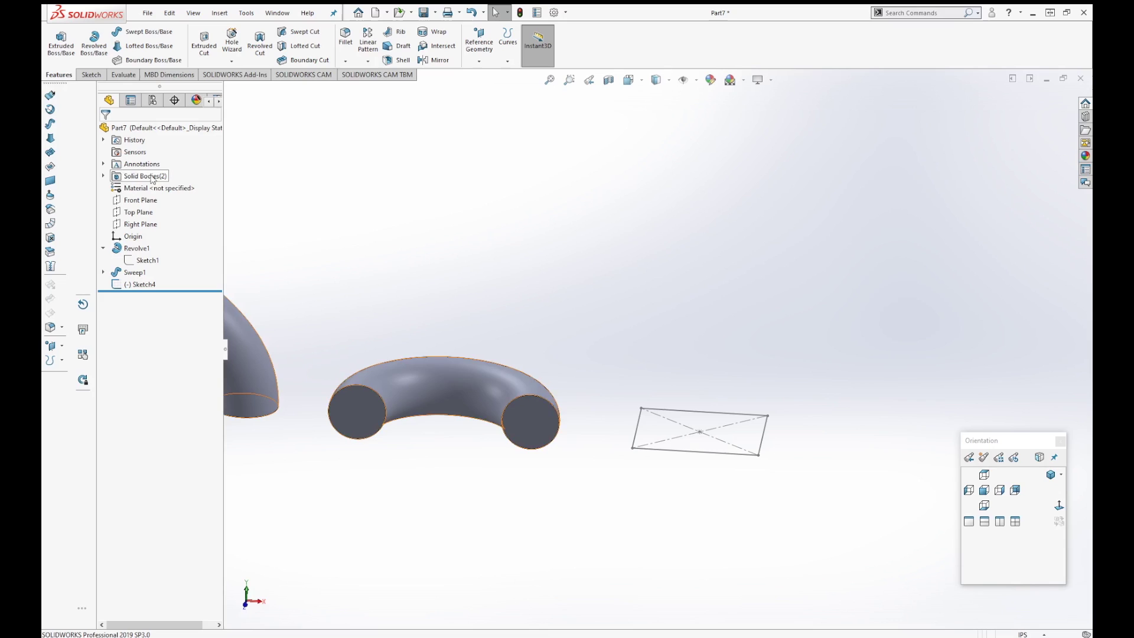
click(131, 214)
mouse_move(827, 352)
middle_down()
mouse_move(787, 304)
mouse_move(795, 350)
middle_up()
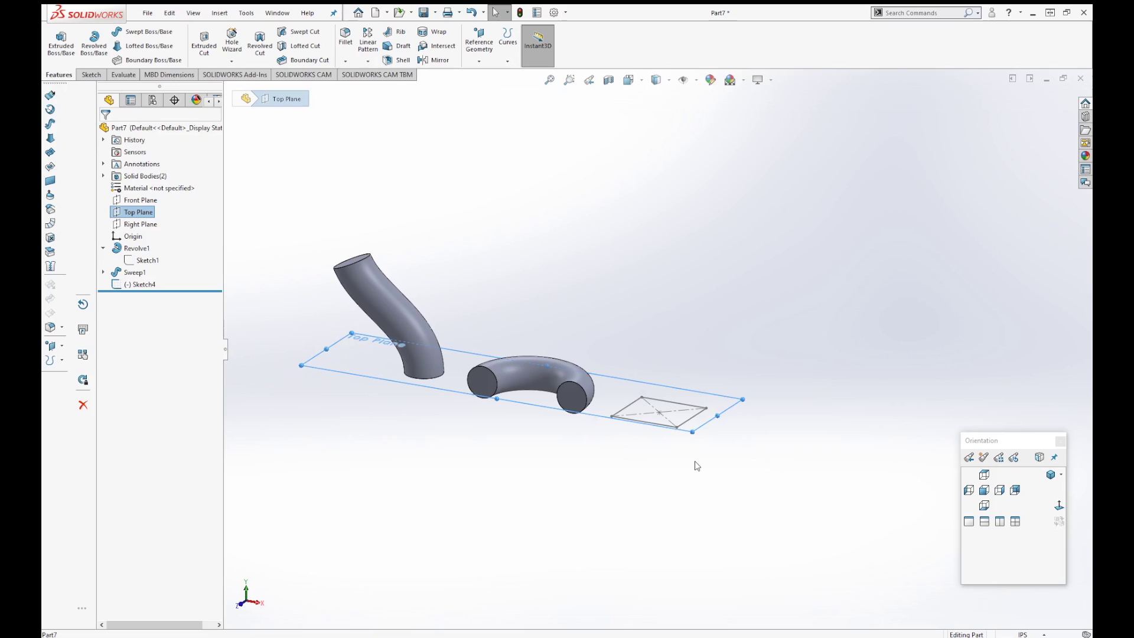
drag(689, 430, 687, 435)
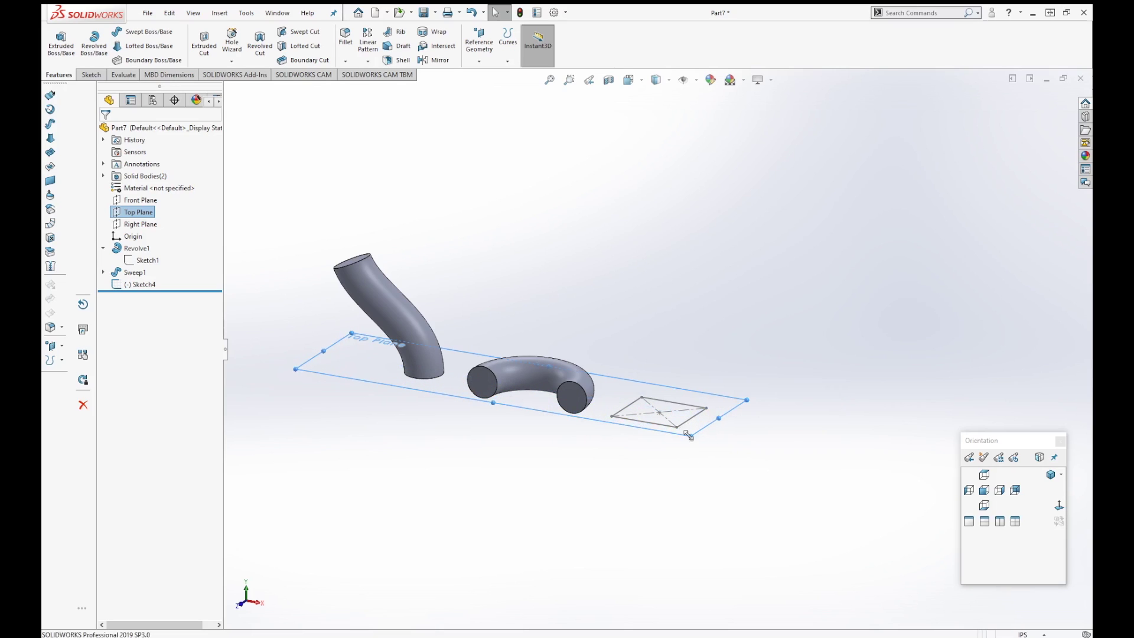
click(695, 435)
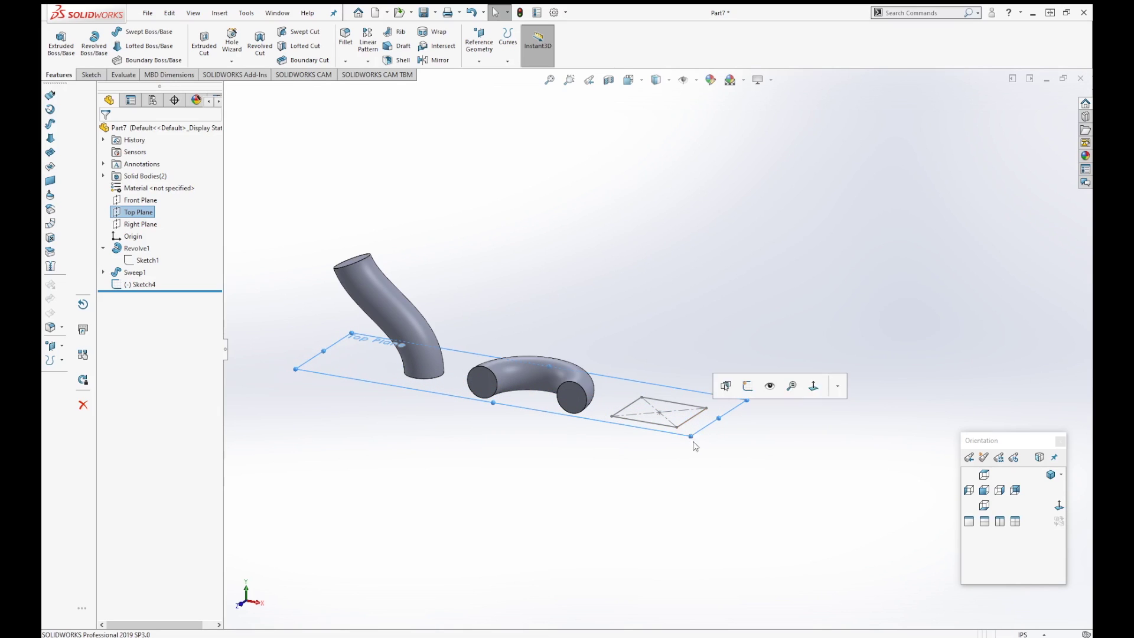
key(Escape)
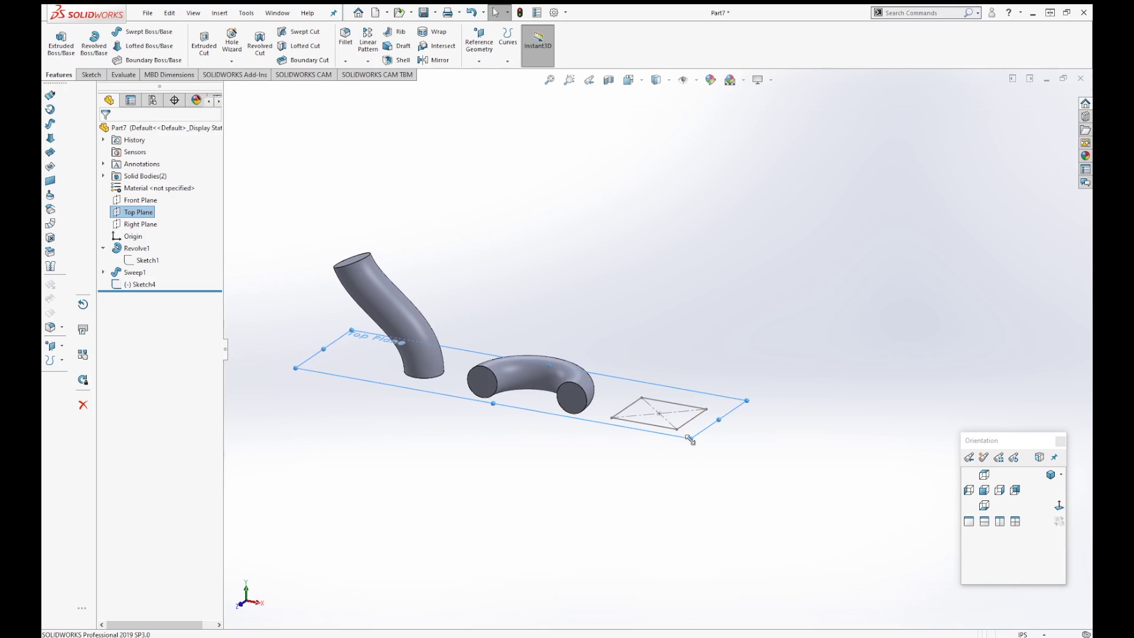
ctrl+middle_drag(691, 437, 694, 425)
ctrl+drag(694, 421, 683, 306)
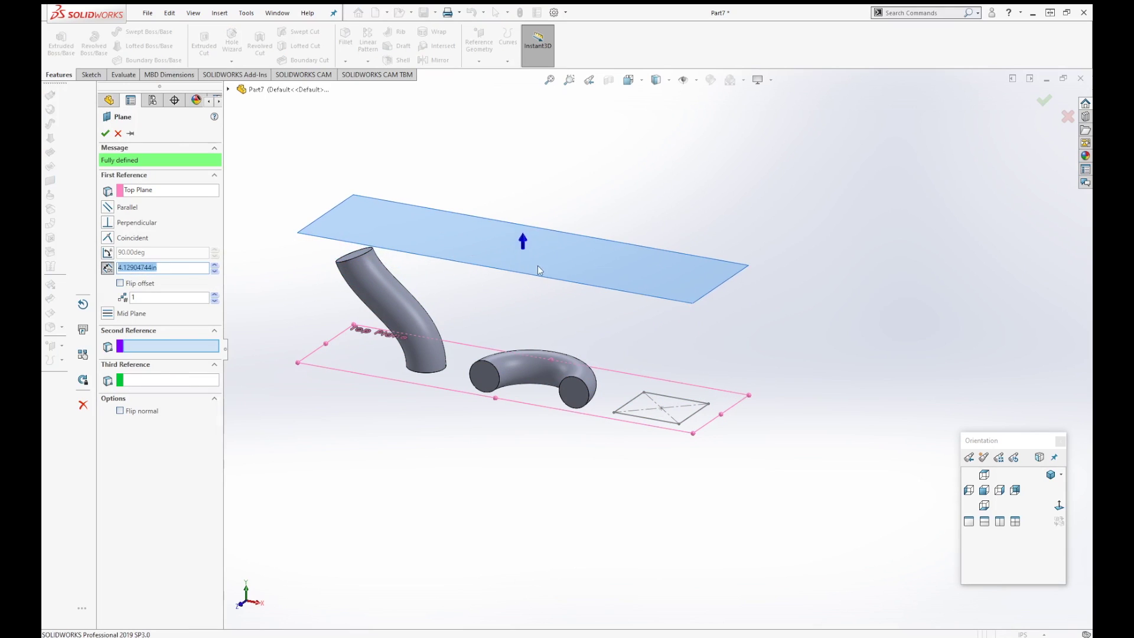
- Set the new plane's offset distance to 2 in and accept it as Plane1
mouse_move(918, 241)
middle_down()
mouse_move(868, 274)
mouse_move(799, 235)
mouse_move(845, 294)
mouse_move(857, 236)
middle_up()
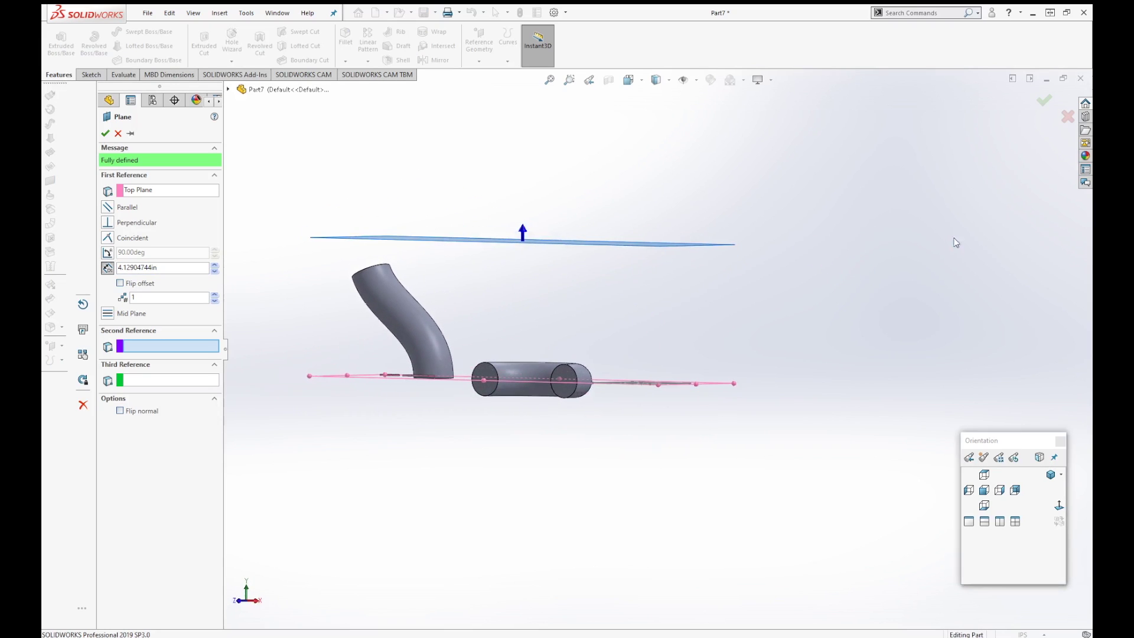
key(ctrl+7)
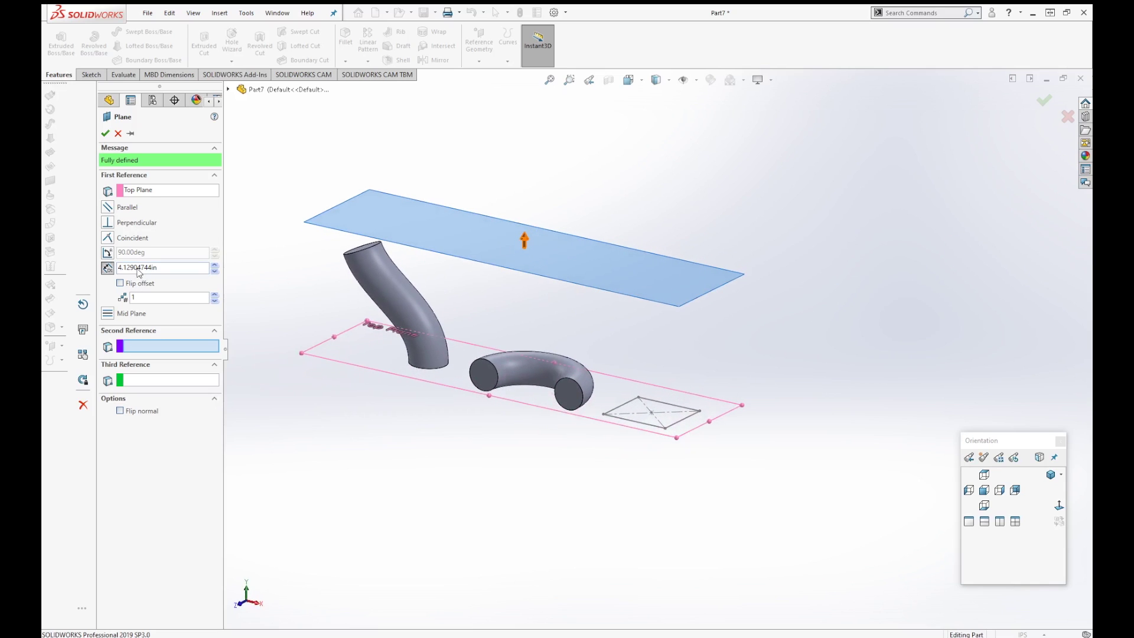
drag(160, 268, 118, 268)
text(2)
key(Return)
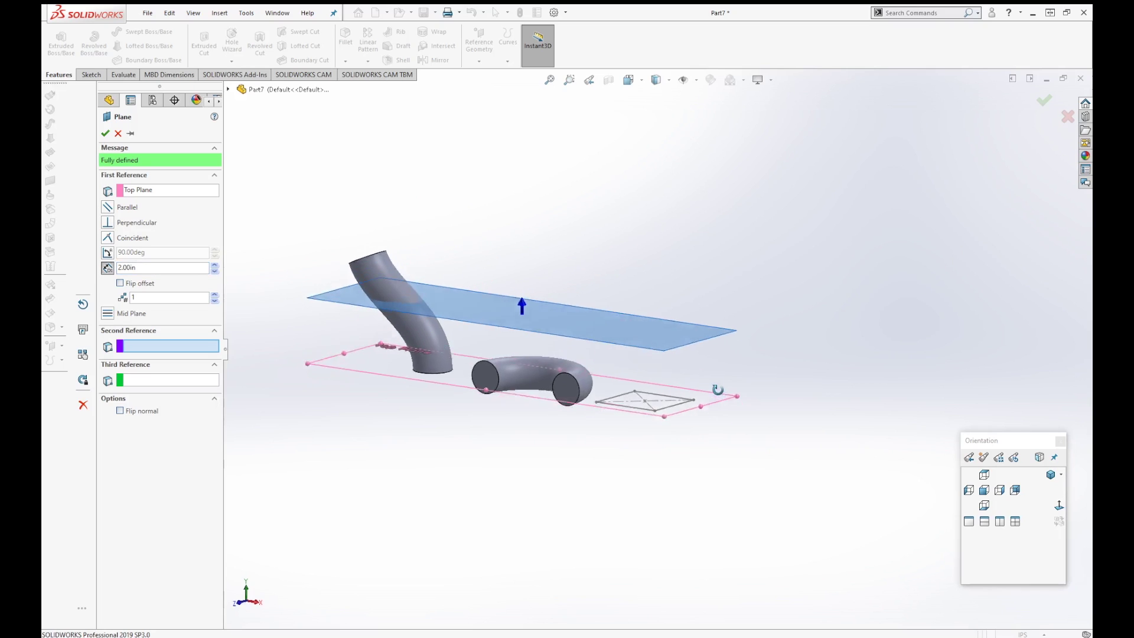
scroll(696, 384, down, 3)
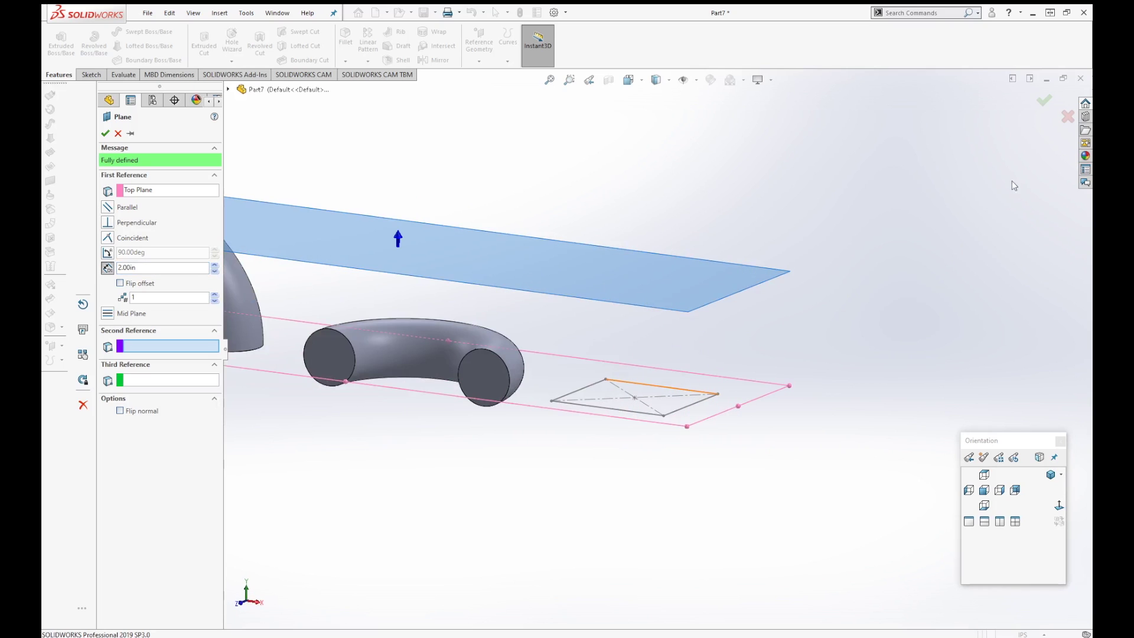
click(1044, 102)
mouse_move(909, 277)
middle_down()
mouse_move(827, 338)
mouse_move(817, 433)
mouse_move(857, 337)
mouse_move(870, 232)
mouse_move(937, 355)
middle_up()
key(Escape)
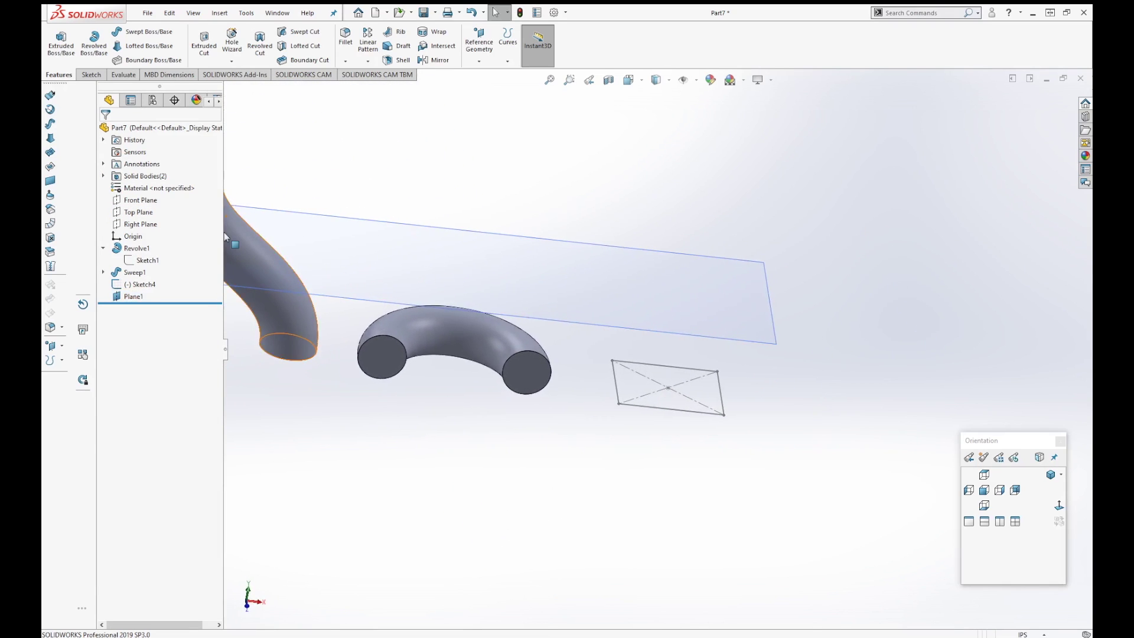
- Open a new sketch on Plane1, viewed normal to the plane
click(134, 296)
middle_drag(531, 384, 477, 349)
click(137, 200)
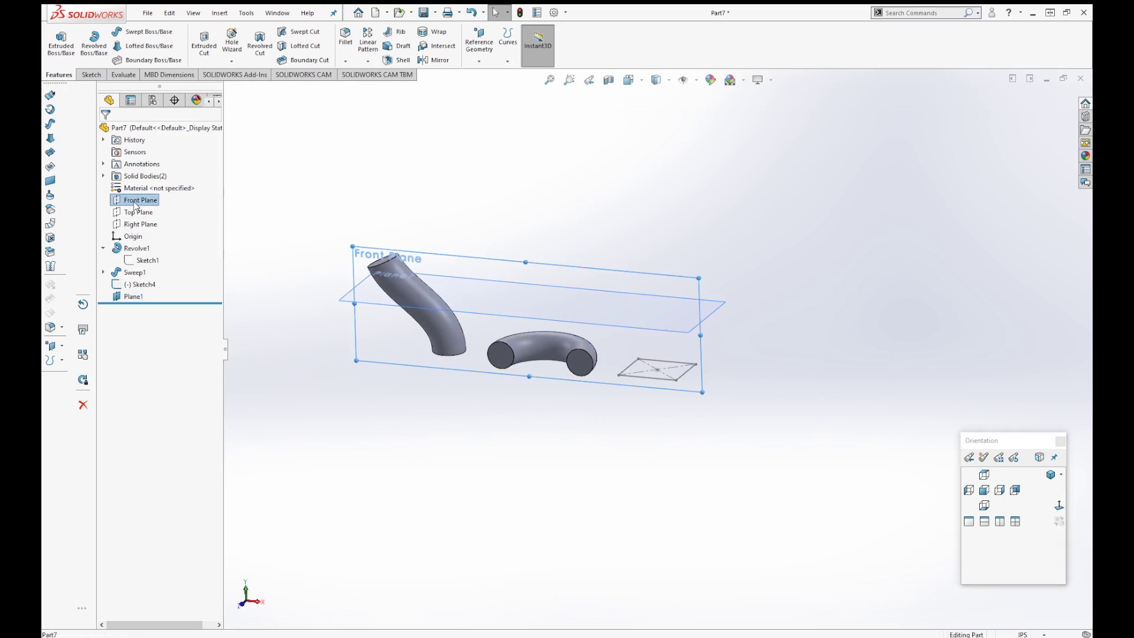
key(Escape)
scroll(679, 330, down, 5)
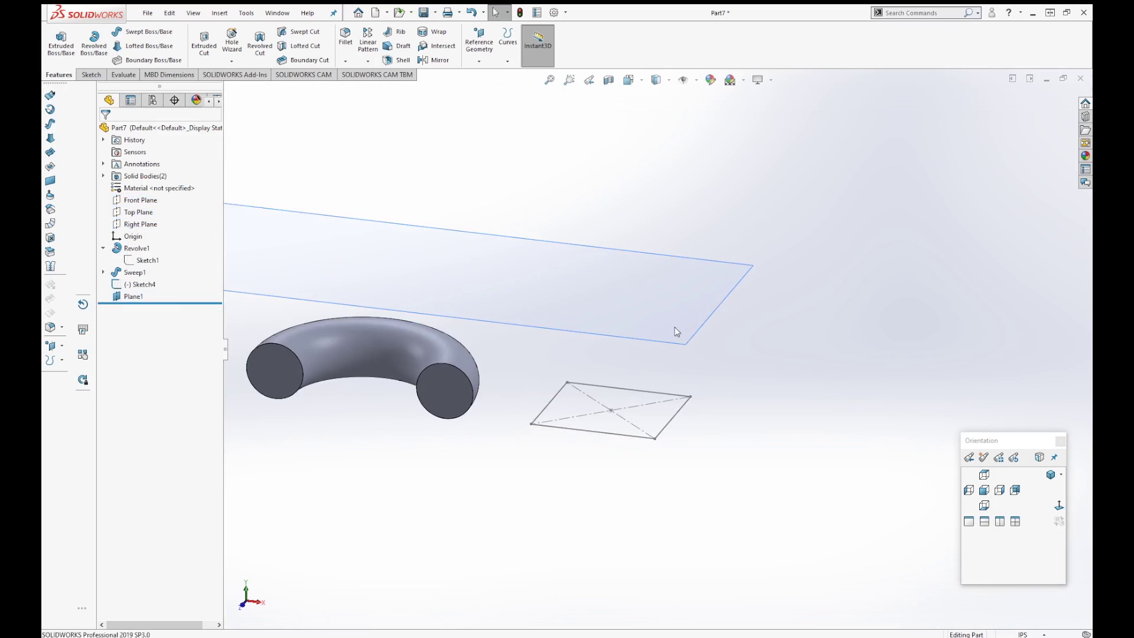
click(682, 339)
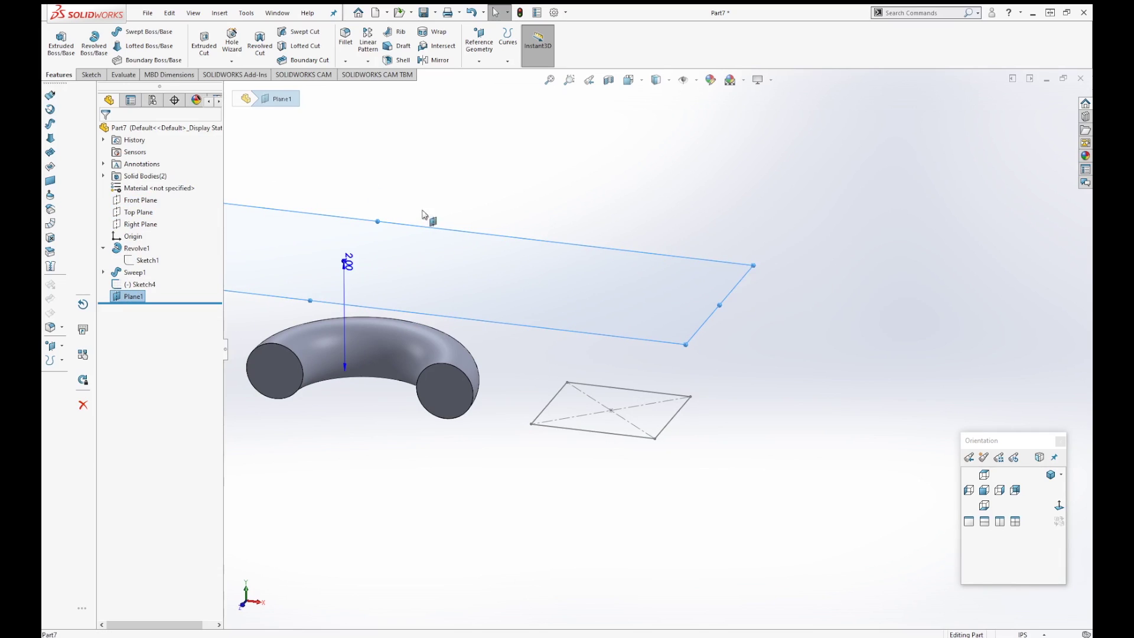
click(96, 78)
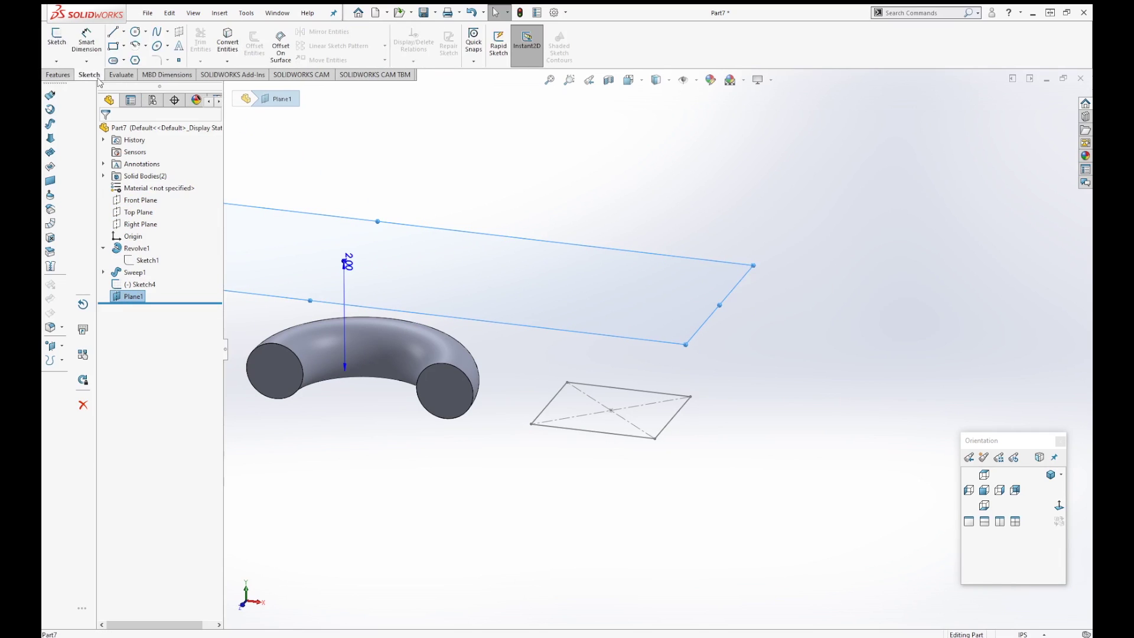
click(56, 38)
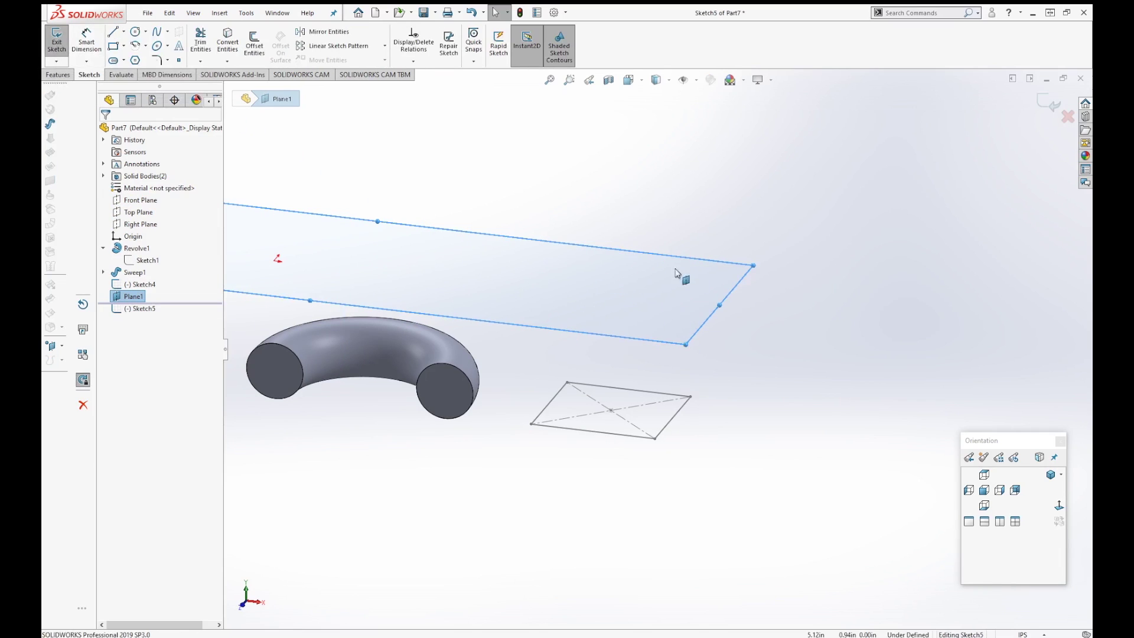
click(1059, 507)
scroll(944, 390, down, 3)
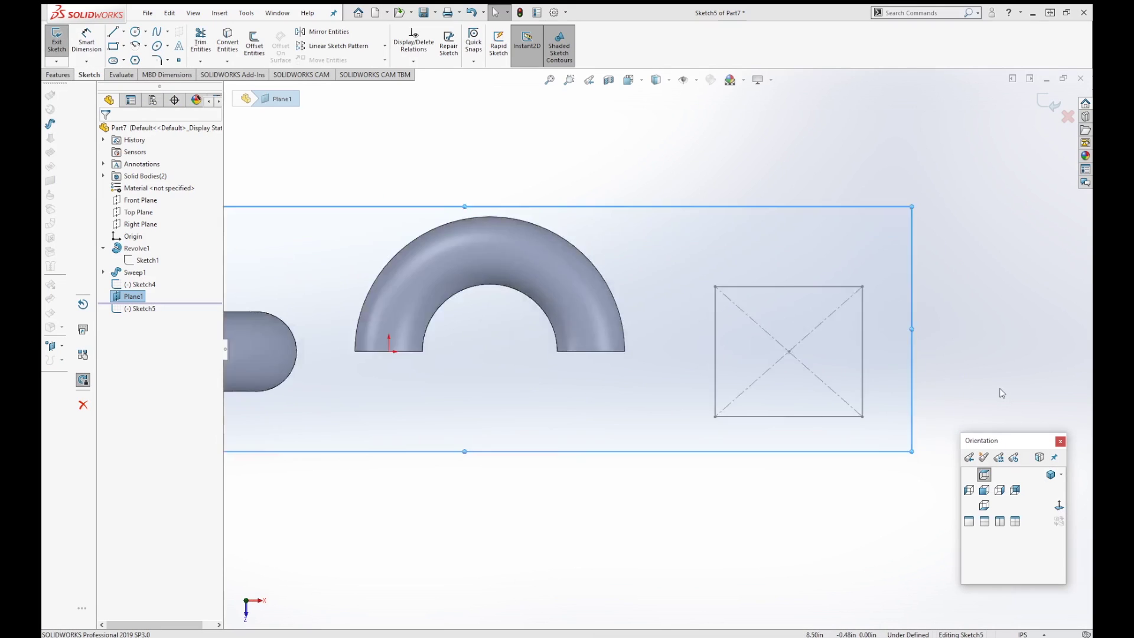
- Draw a circle of radius about 0.55 centred above the square's centre, then exit the sketch
click(146, 32)
click(142, 47)
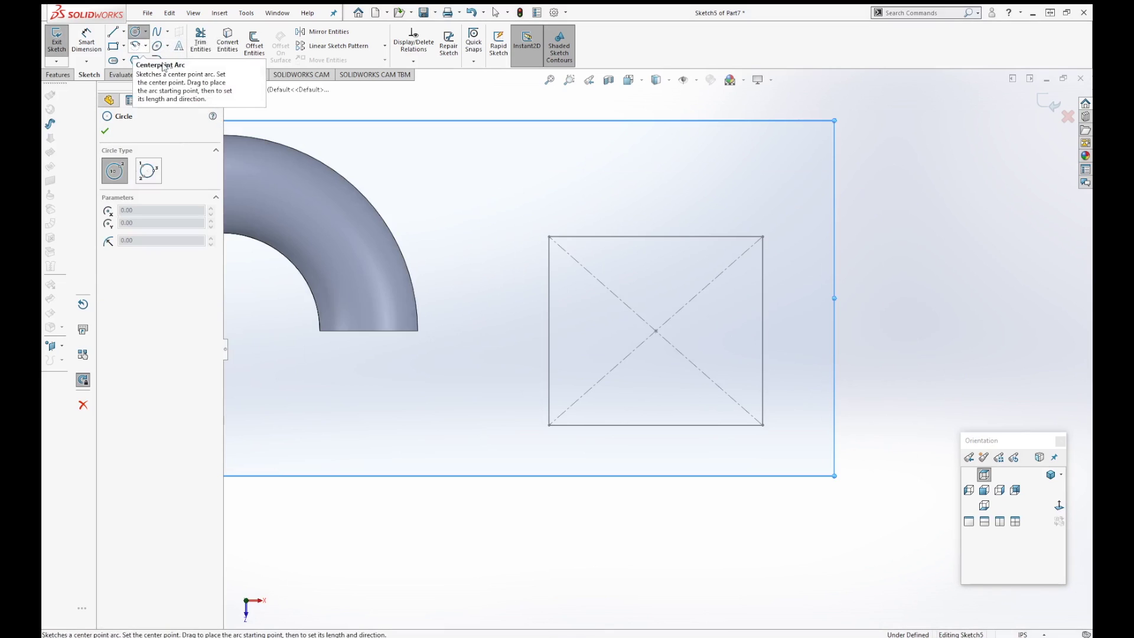
click(655, 331)
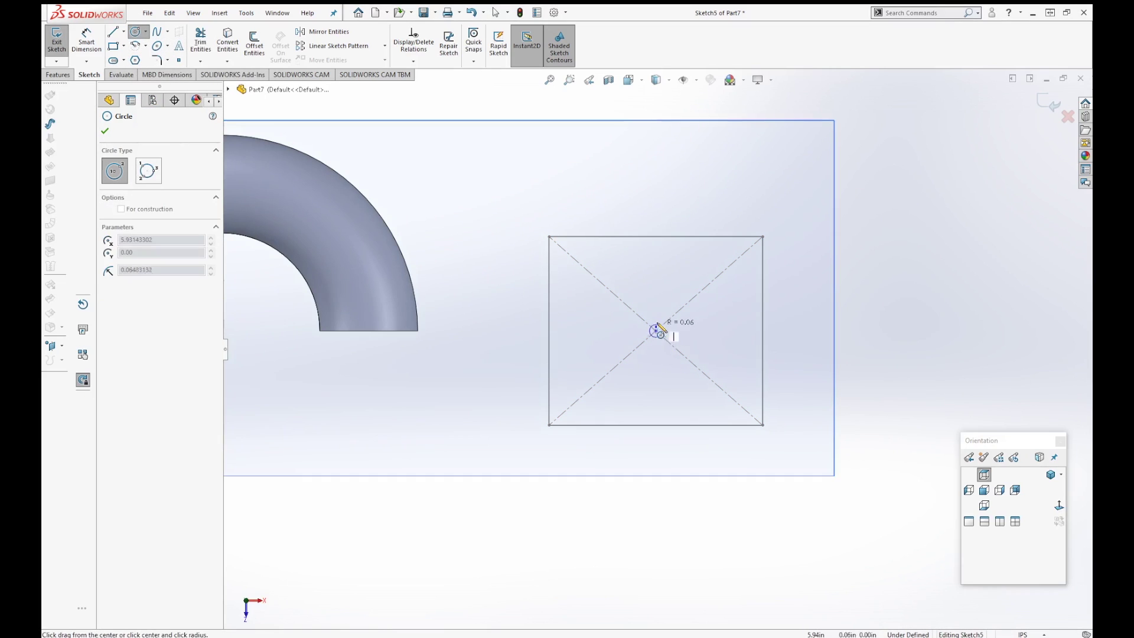
click(659, 276)
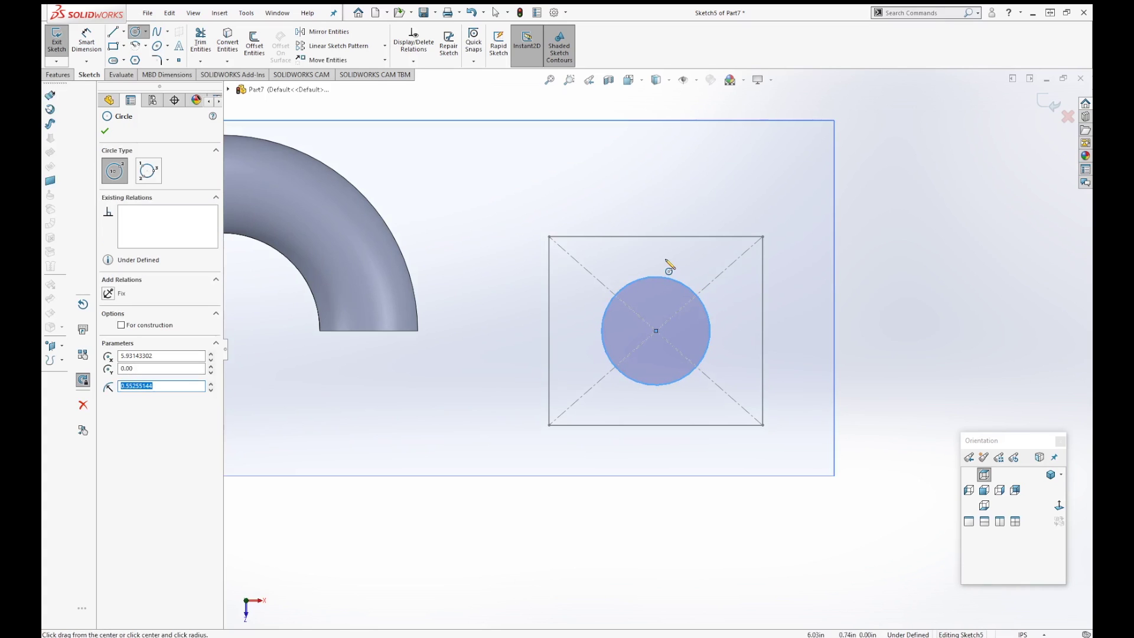
click(1047, 110)
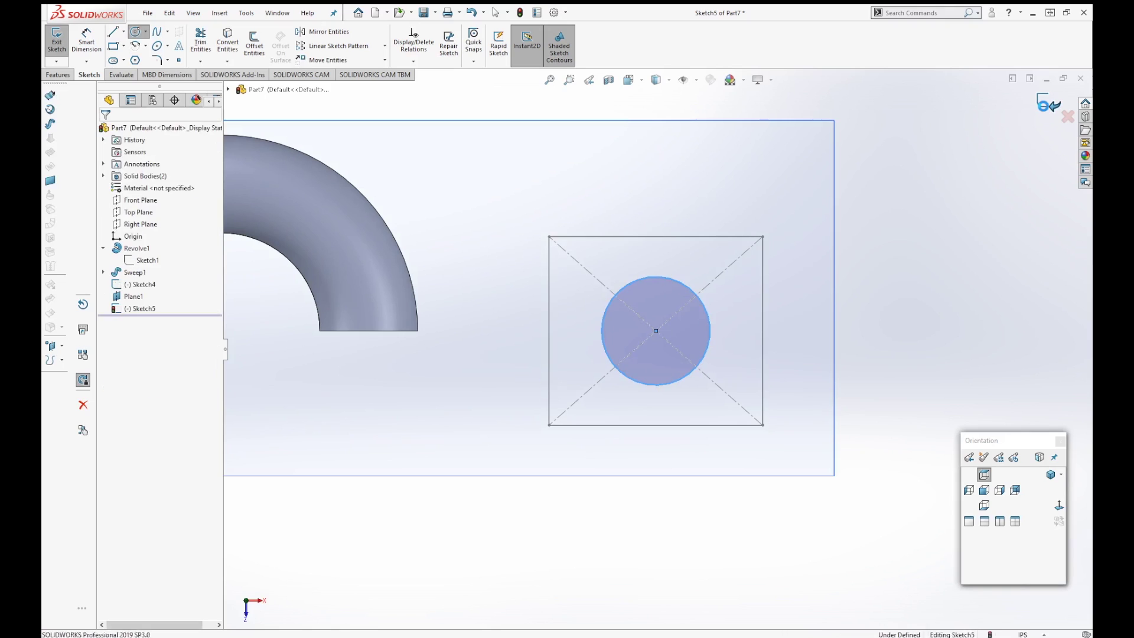
click(878, 283)
- Loft from the square Sketch4 up to the circular Sketch5 and accept it as Loft1
mouse_move(764, 392)
middle_down()
mouse_move(772, 225)
mouse_move(741, 183)
mouse_move(716, 314)
mouse_move(632, 387)
middle_up()
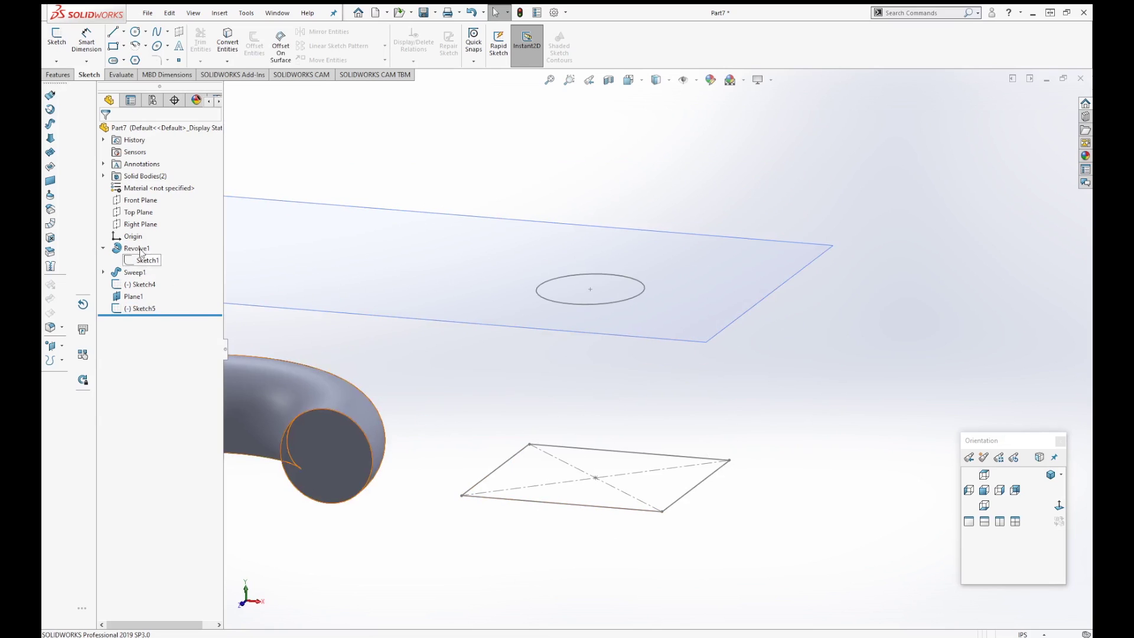
click(59, 75)
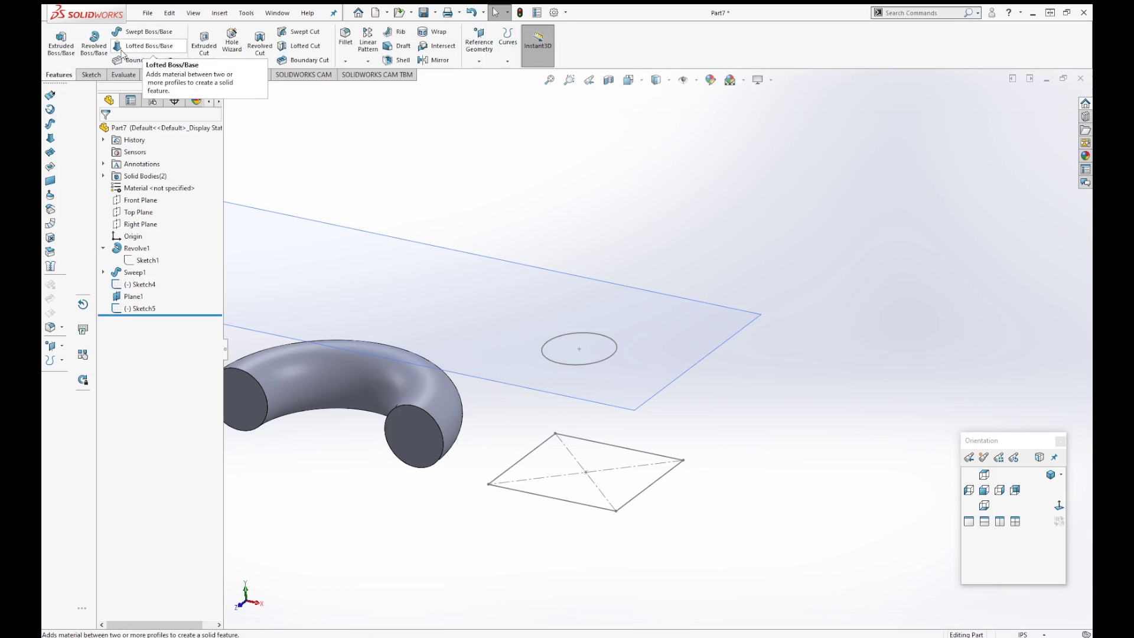
click(135, 53)
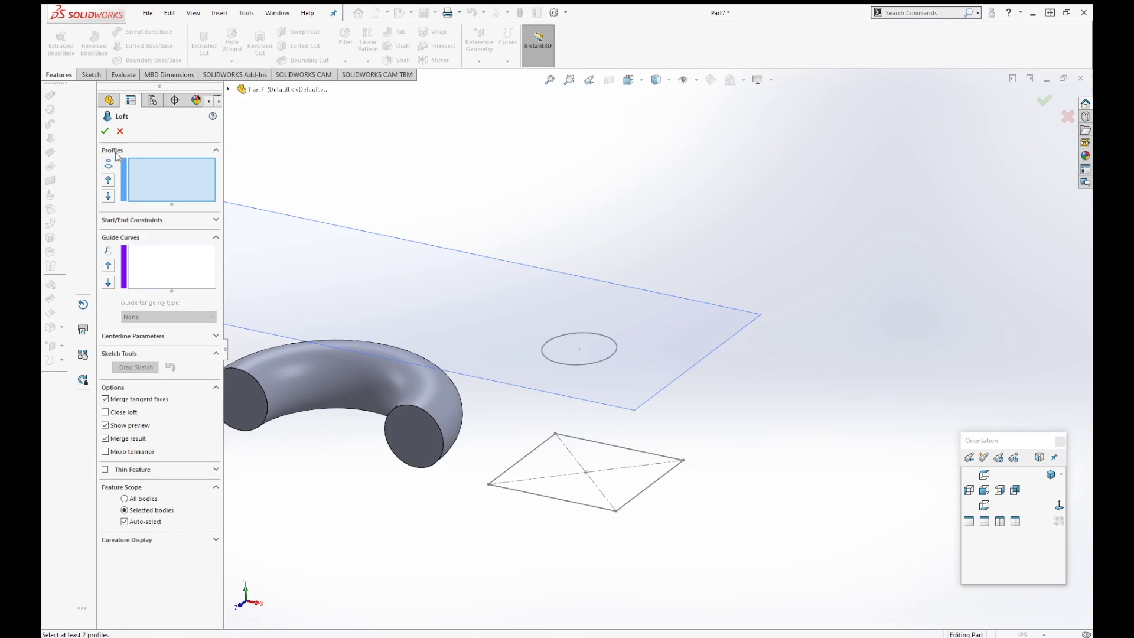
click(228, 89)
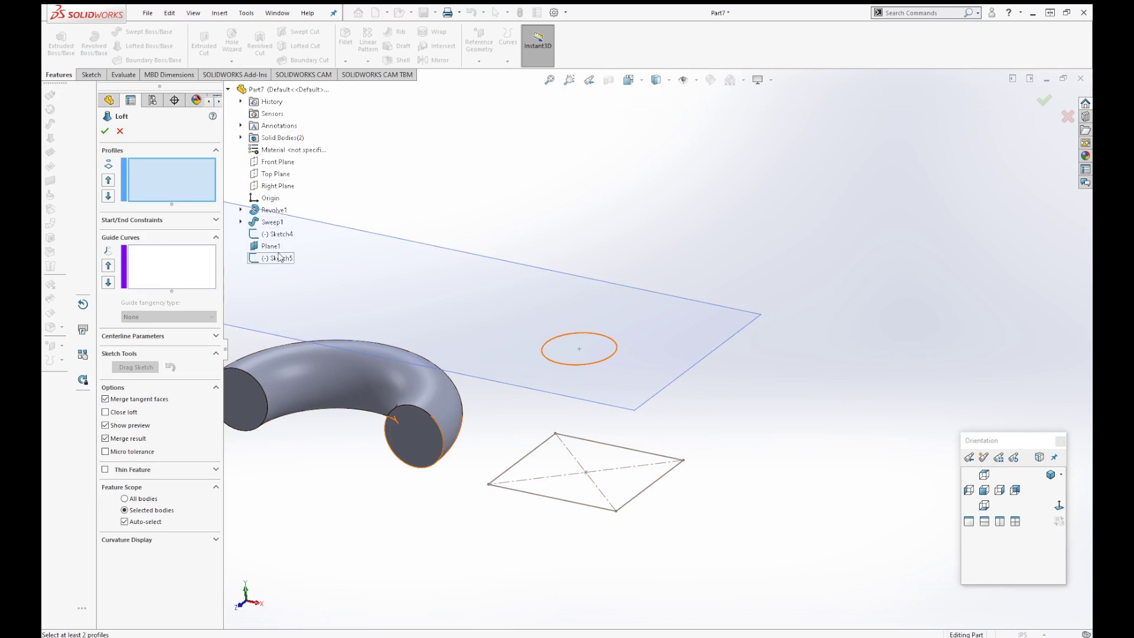
click(280, 235)
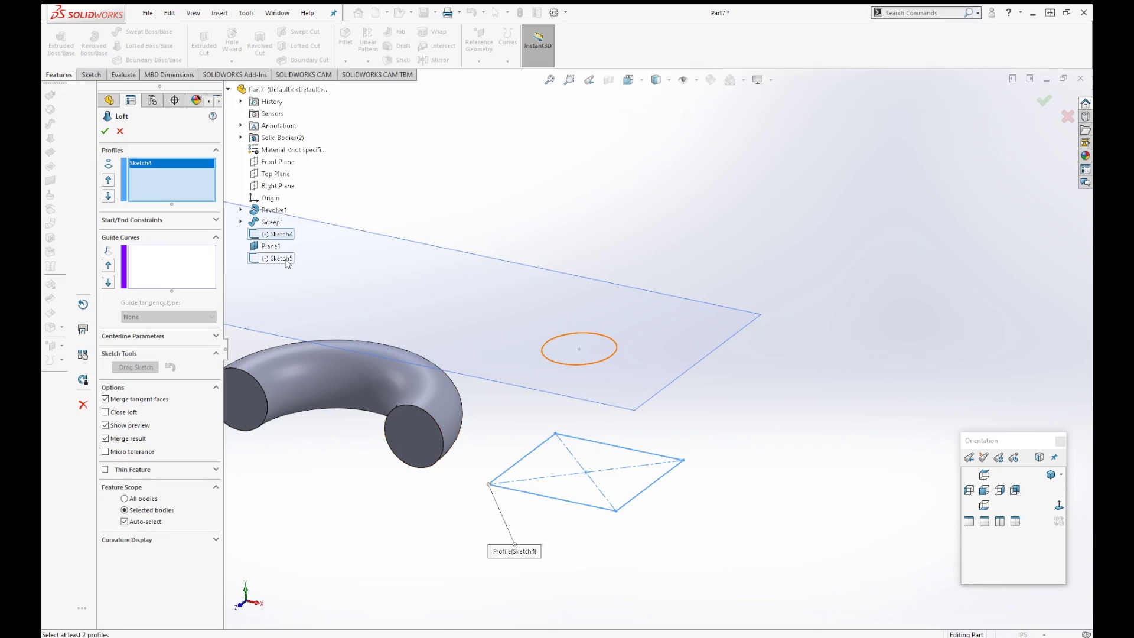
click(286, 263)
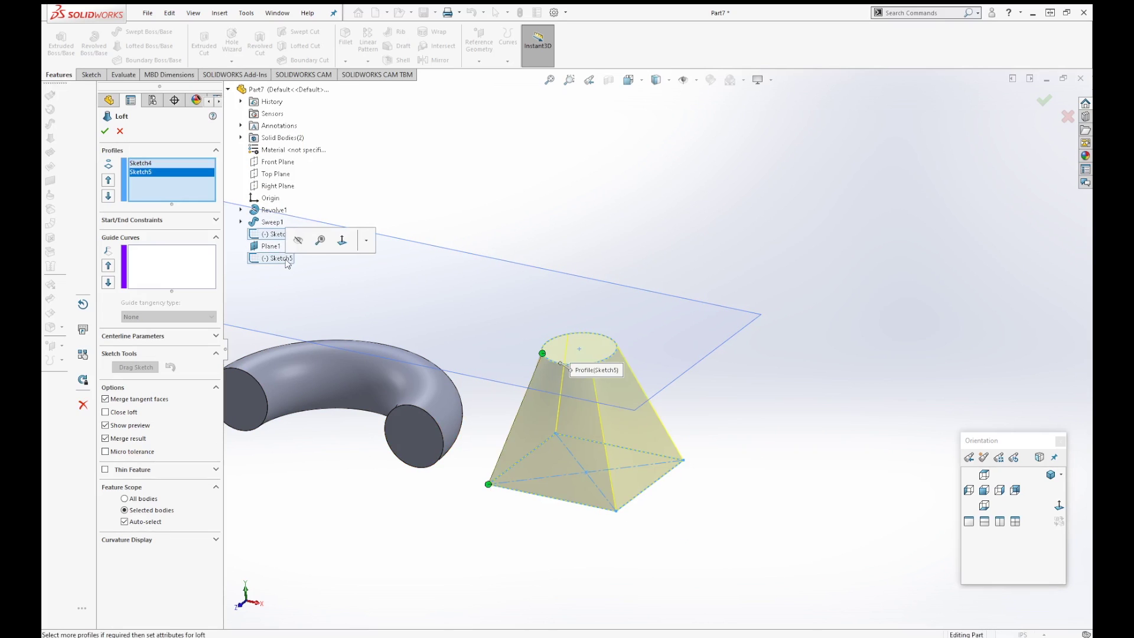
scroll(616, 421, down, 1)
scroll(616, 421, down, 1)
middle_drag(617, 416, 564, 283)
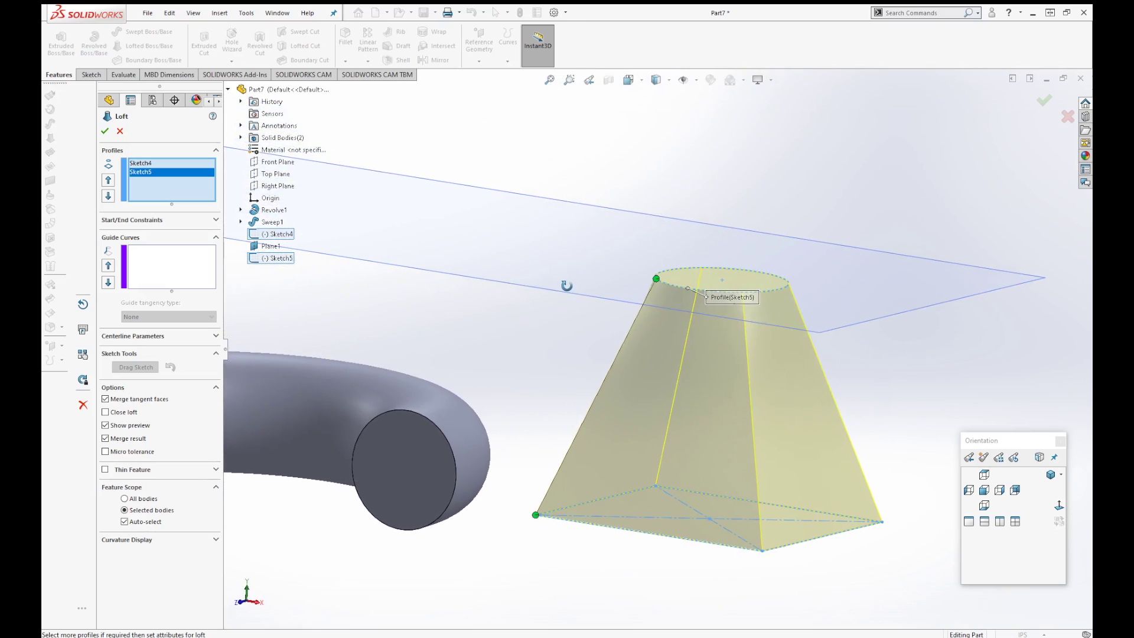
click(1045, 101)
middle_drag(828, 388, 621, 333)
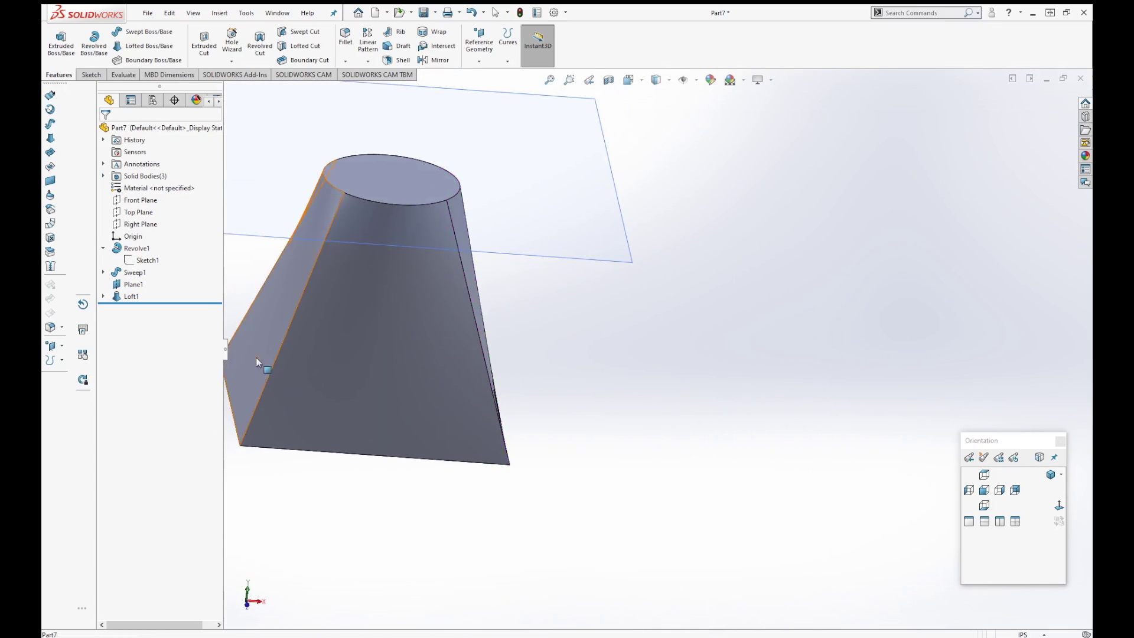
scroll(257, 361, up, 3)
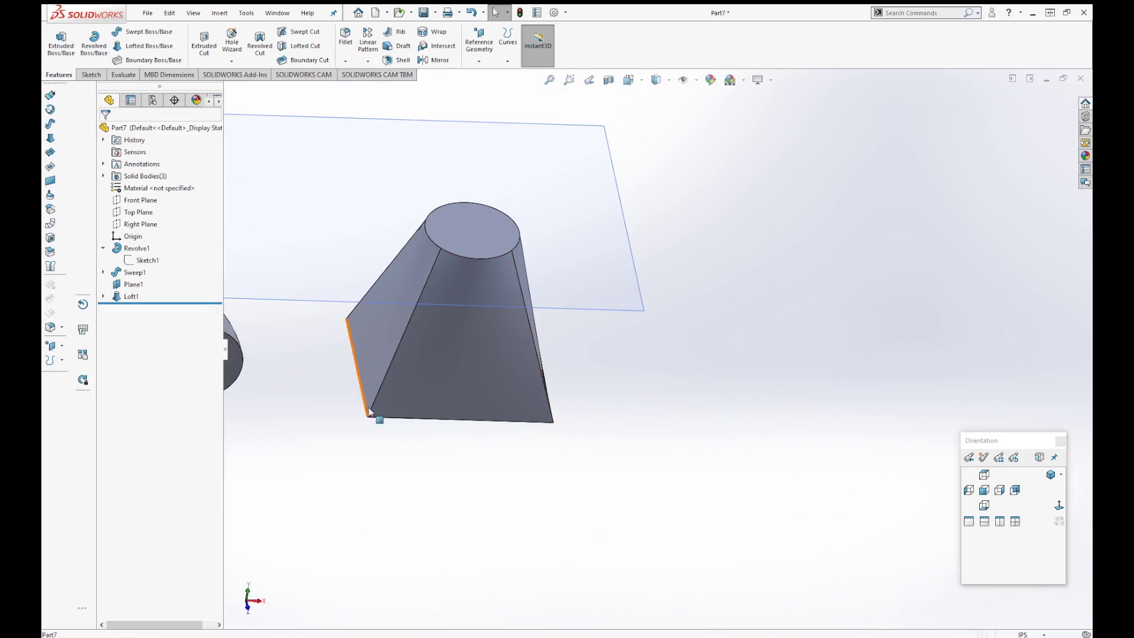
middle_drag(534, 388, 556, 290)
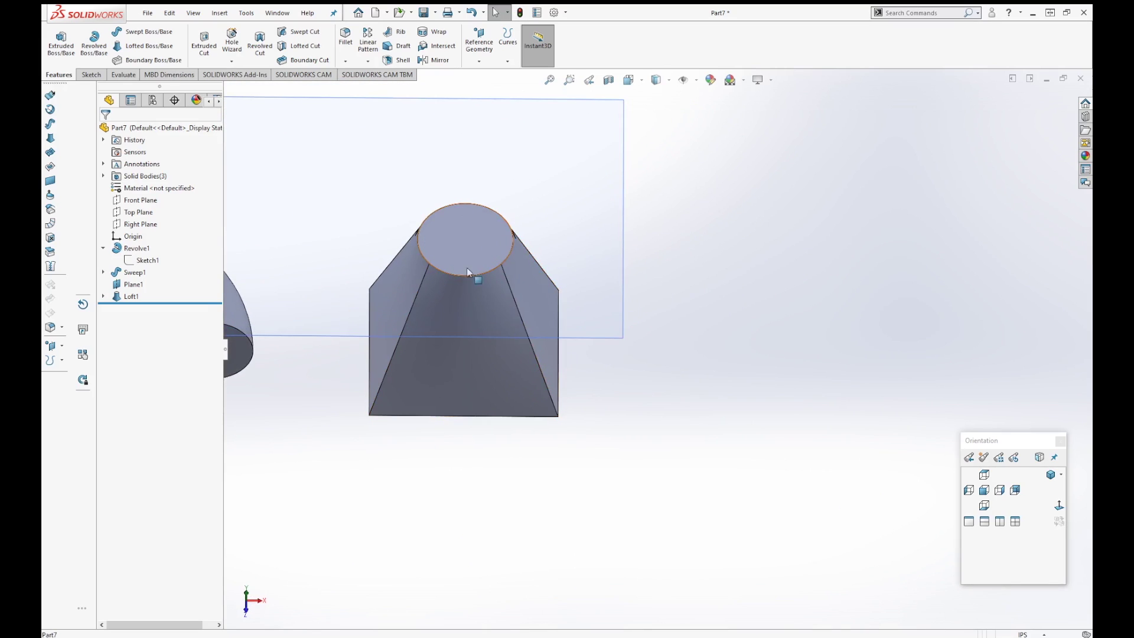
scroll(600, 356, up, 5)
middle_drag(600, 356, 684, 357)
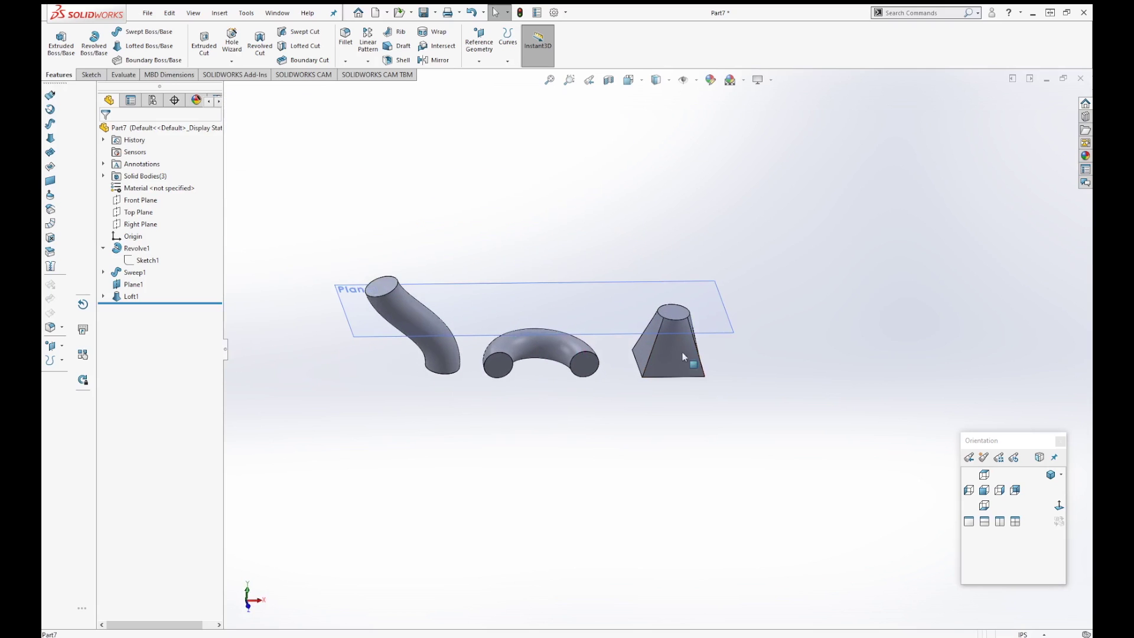
scroll(704, 317, down, 2)
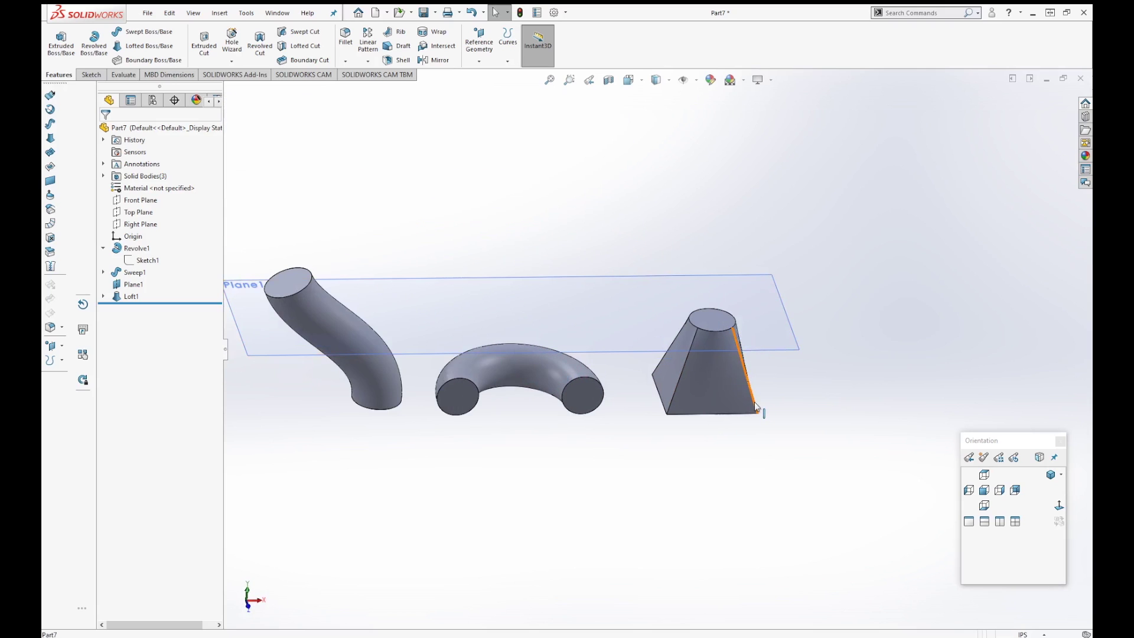
scroll(825, 383, down, 3)
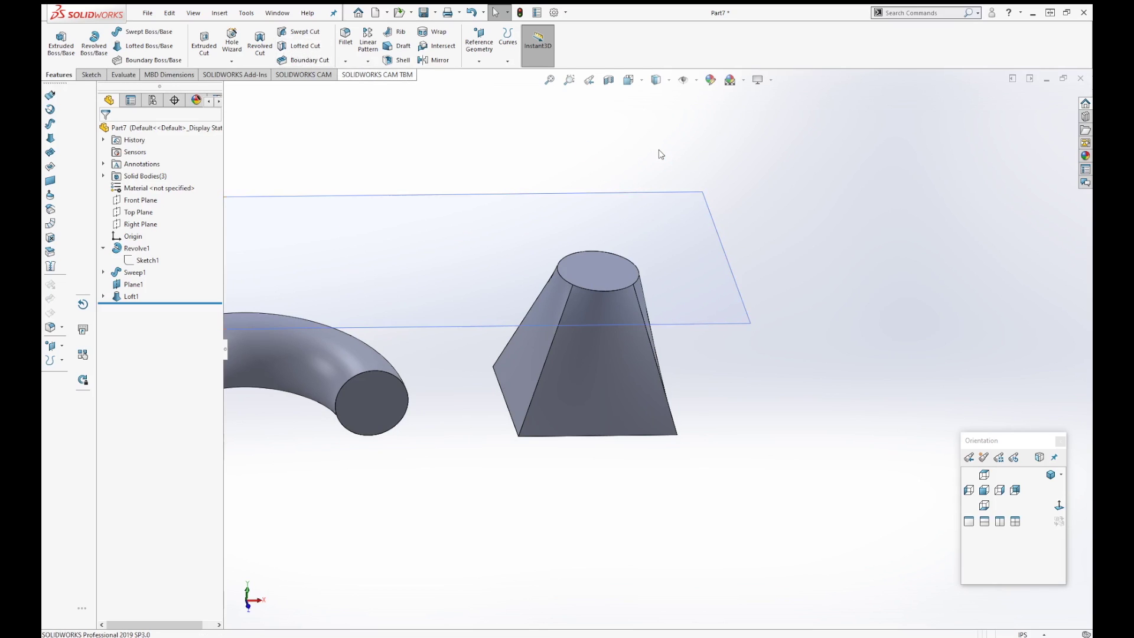
scroll(640, 228, down, 1)
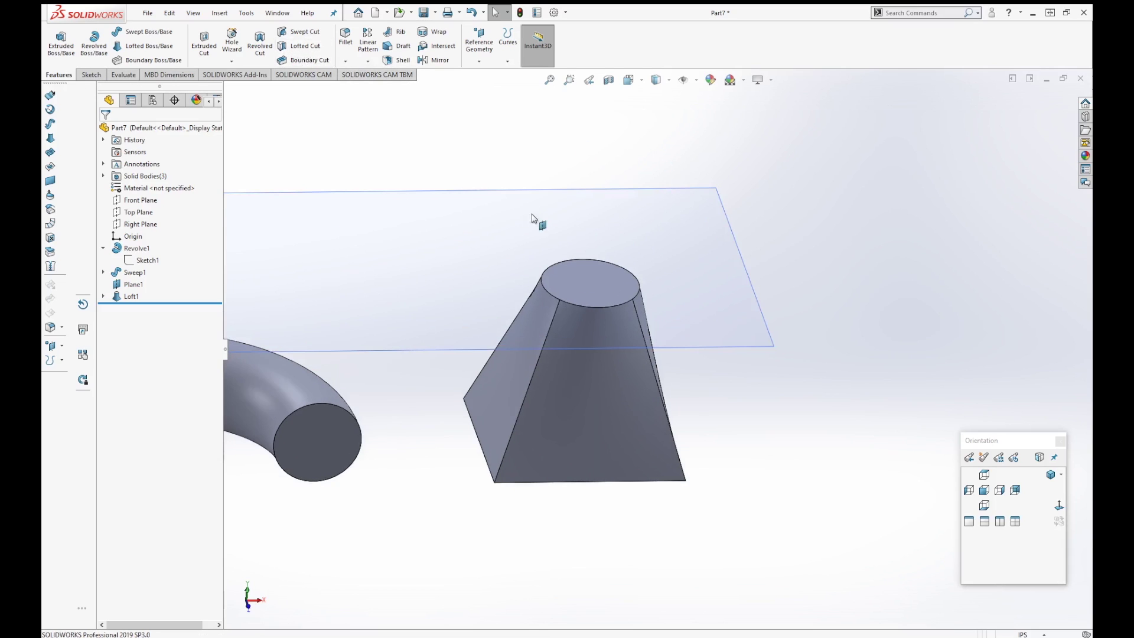
- On Plane1, draw a centre-rectangle square from the circle's centre inside the loft's round top, then exit
click(92, 75)
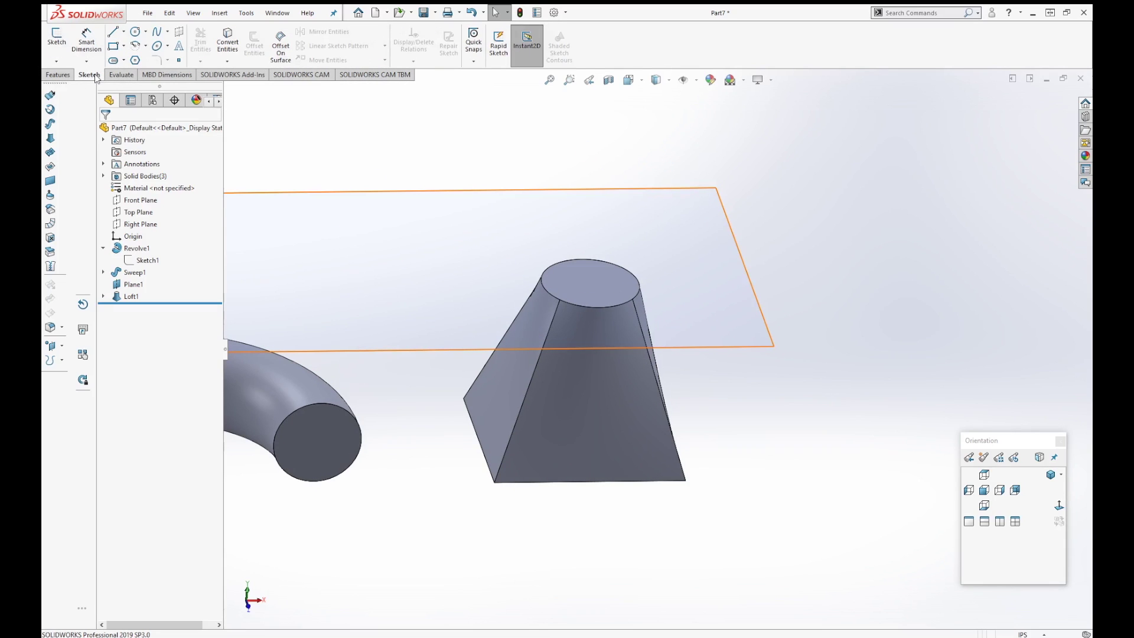
click(57, 46)
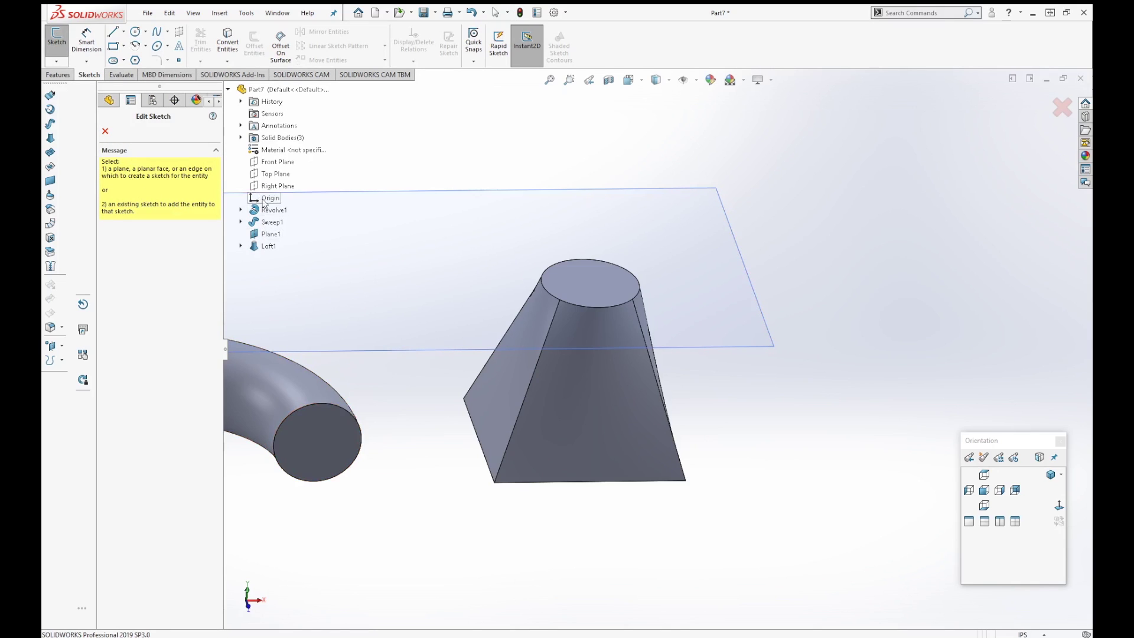
click(265, 235)
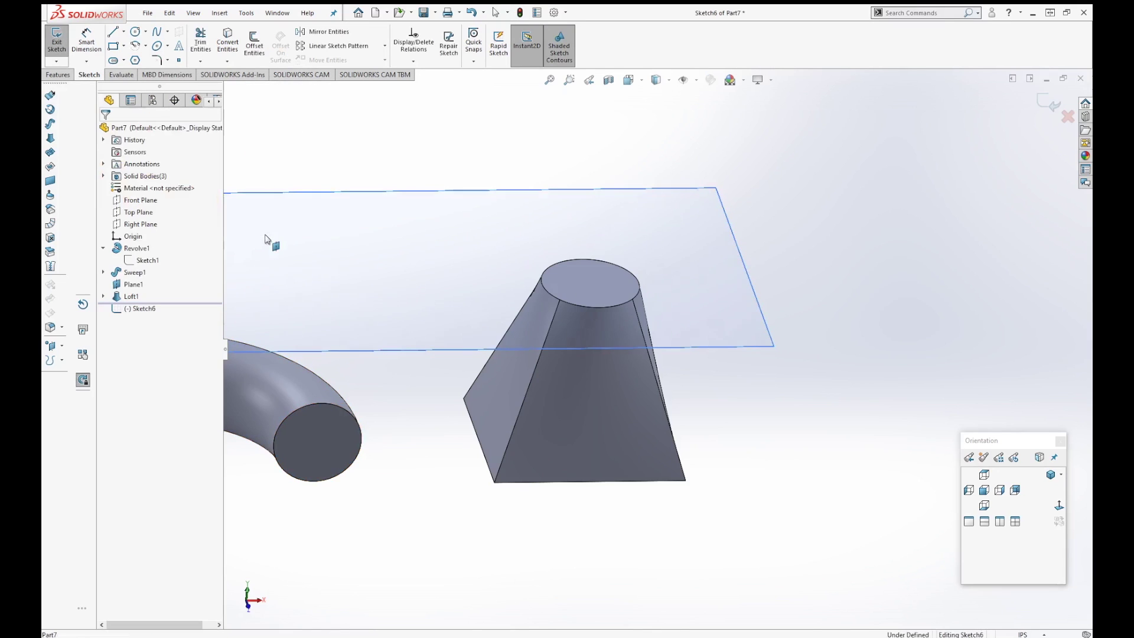
click(123, 47)
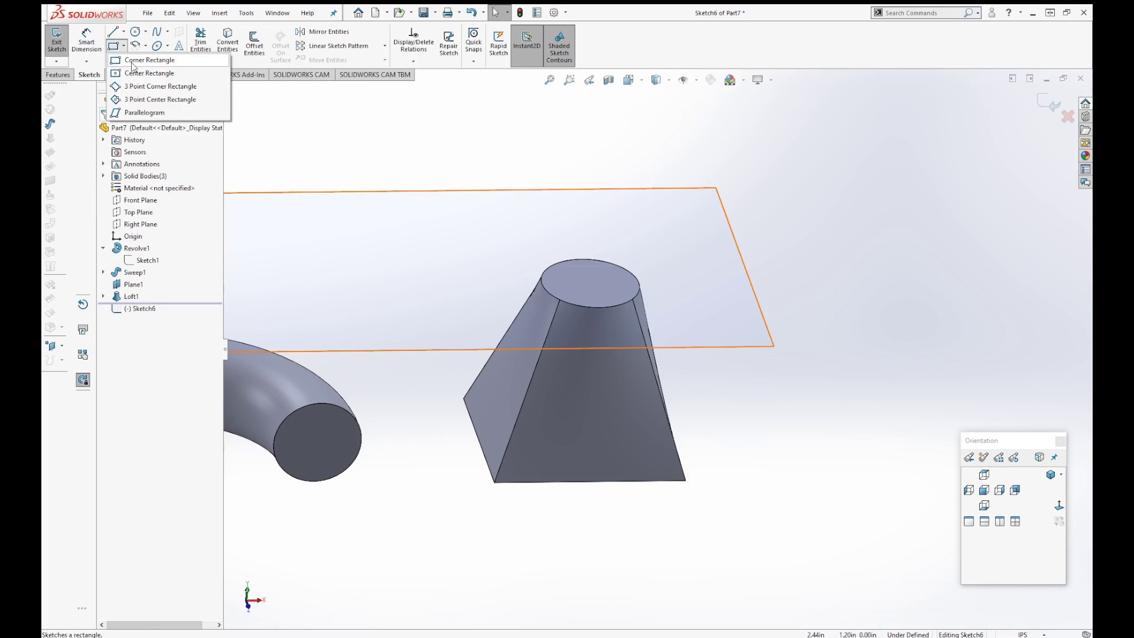
click(148, 72)
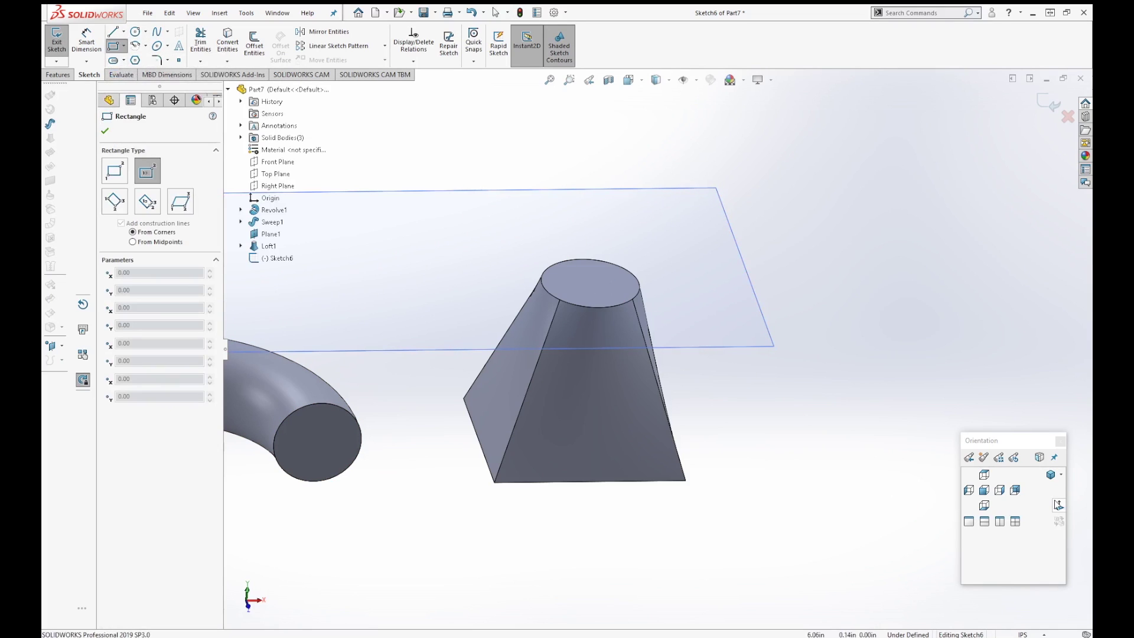
click(1057, 505)
scroll(643, 349, up, 2)
scroll(883, 385, down, 5)
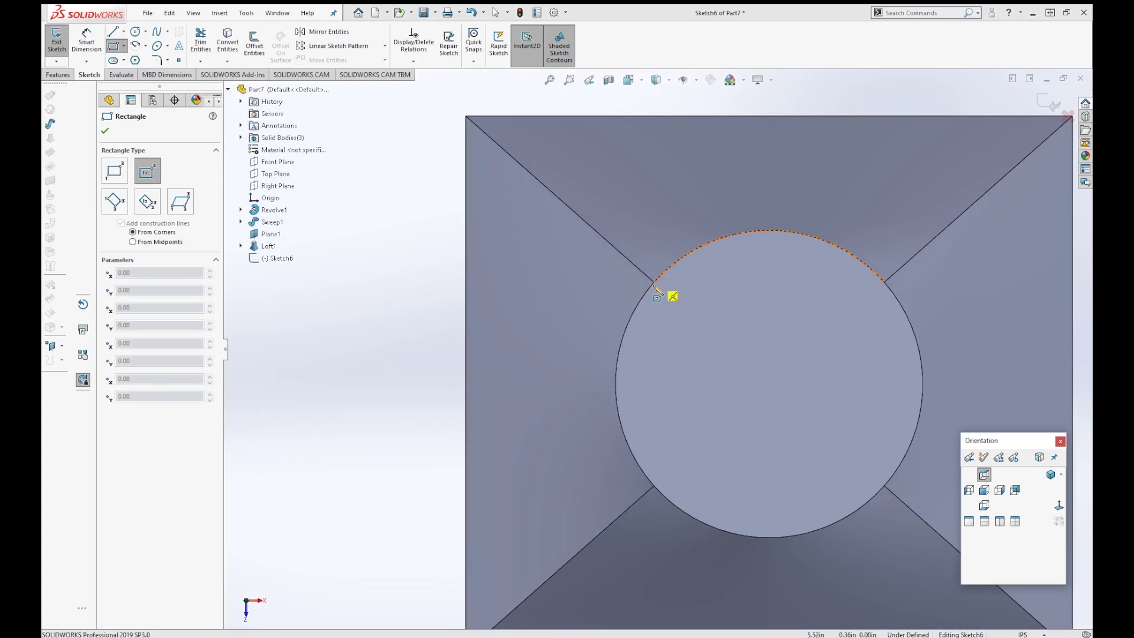
click(769, 385)
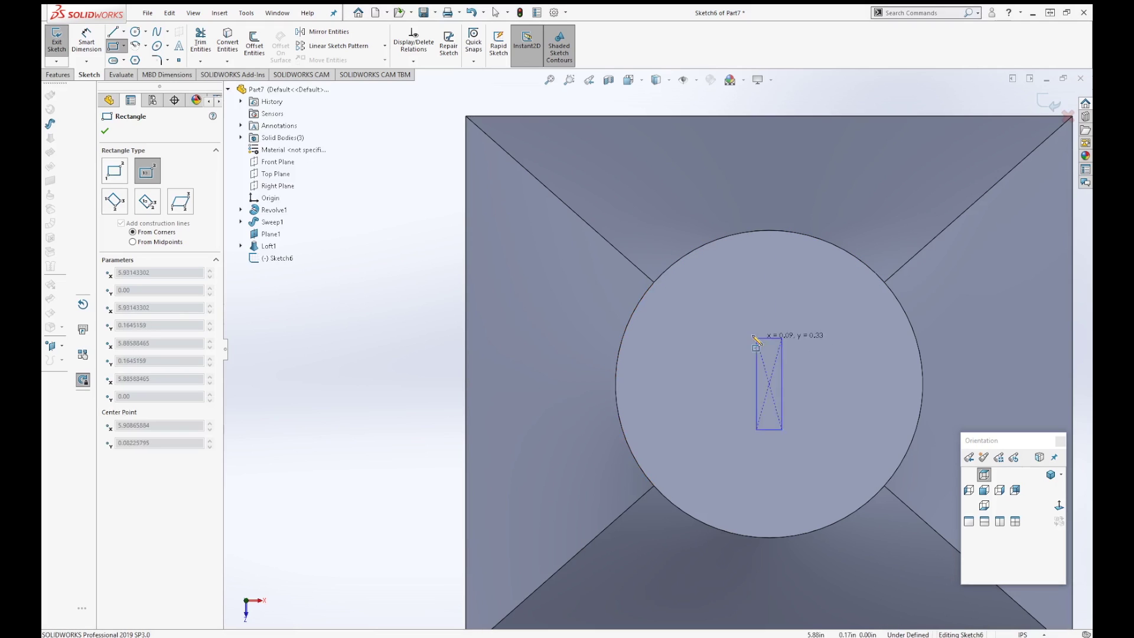
click(697, 311)
scroll(826, 395, up, 3)
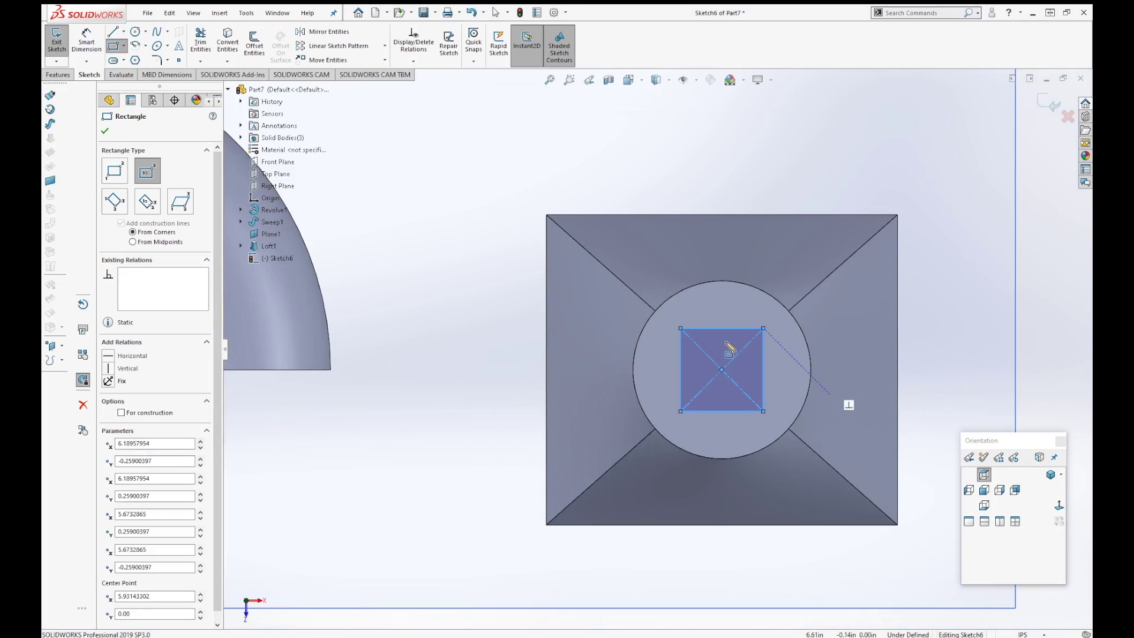
click(1054, 106)
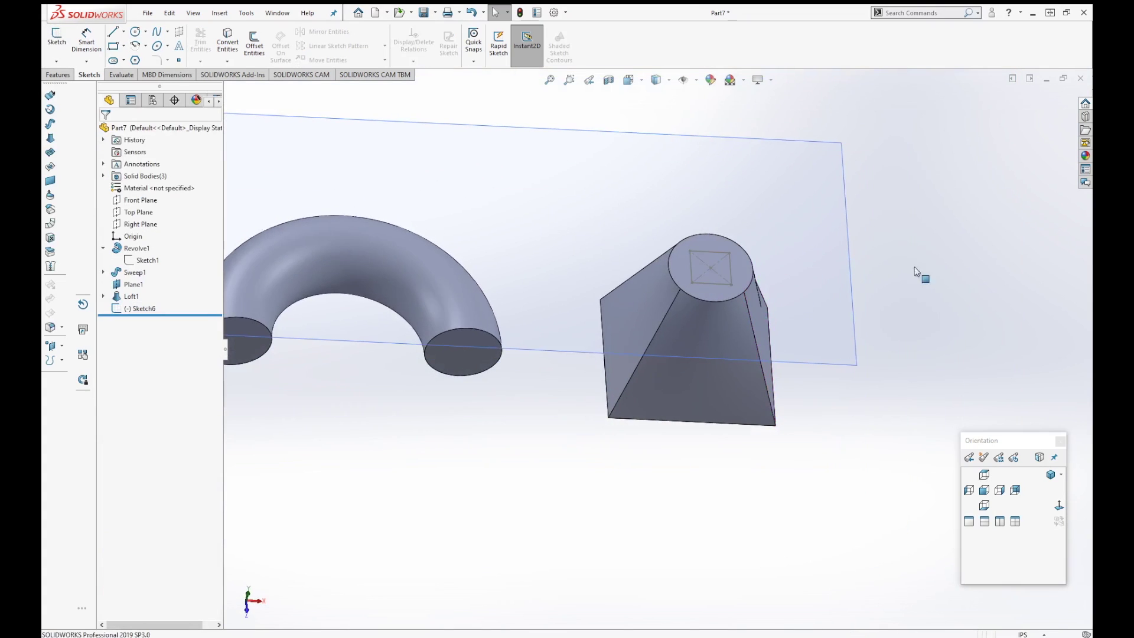
- Orbit to show the loft's square base and begin a new sketch
scroll(724, 285, down, 3)
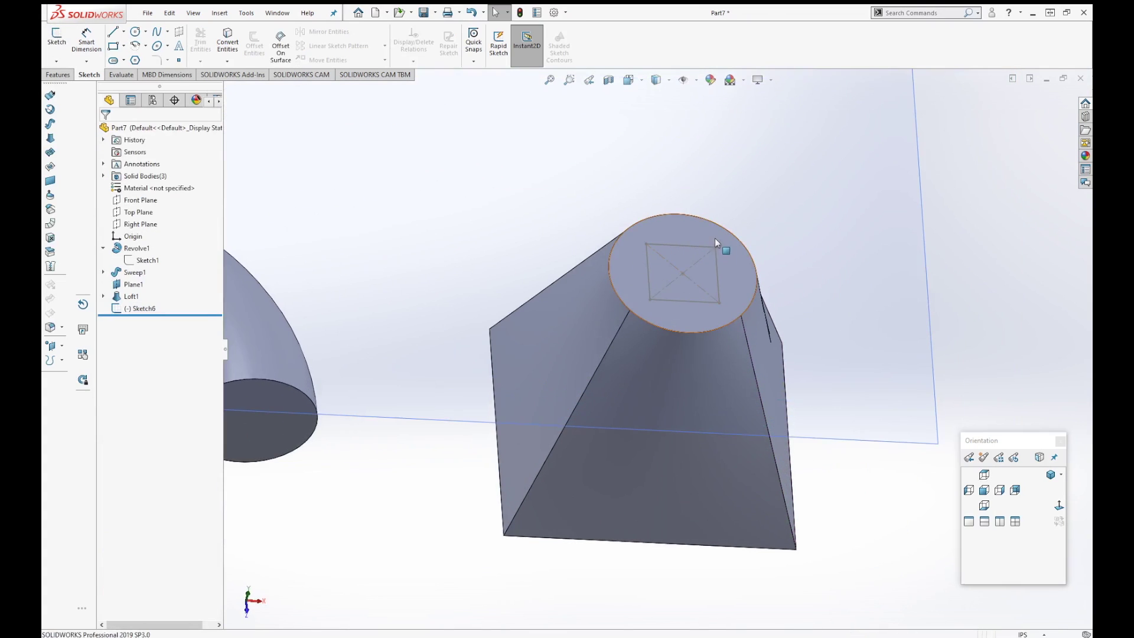
scroll(797, 443, up, 2)
middle_drag(797, 443, 762, 162)
click(762, 162)
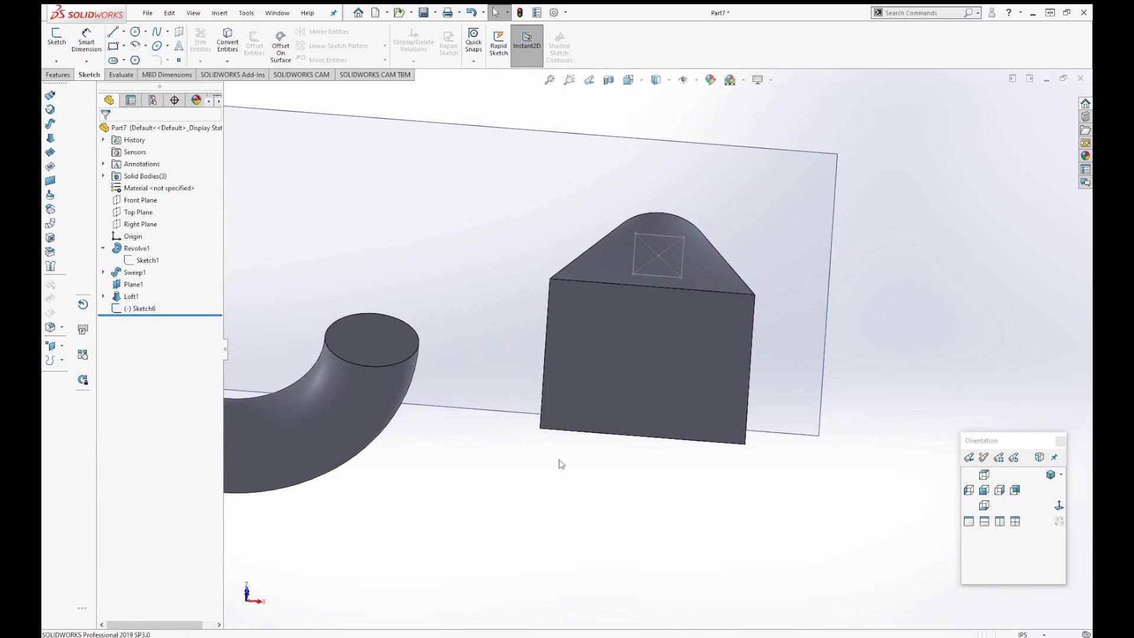
click(57, 43)
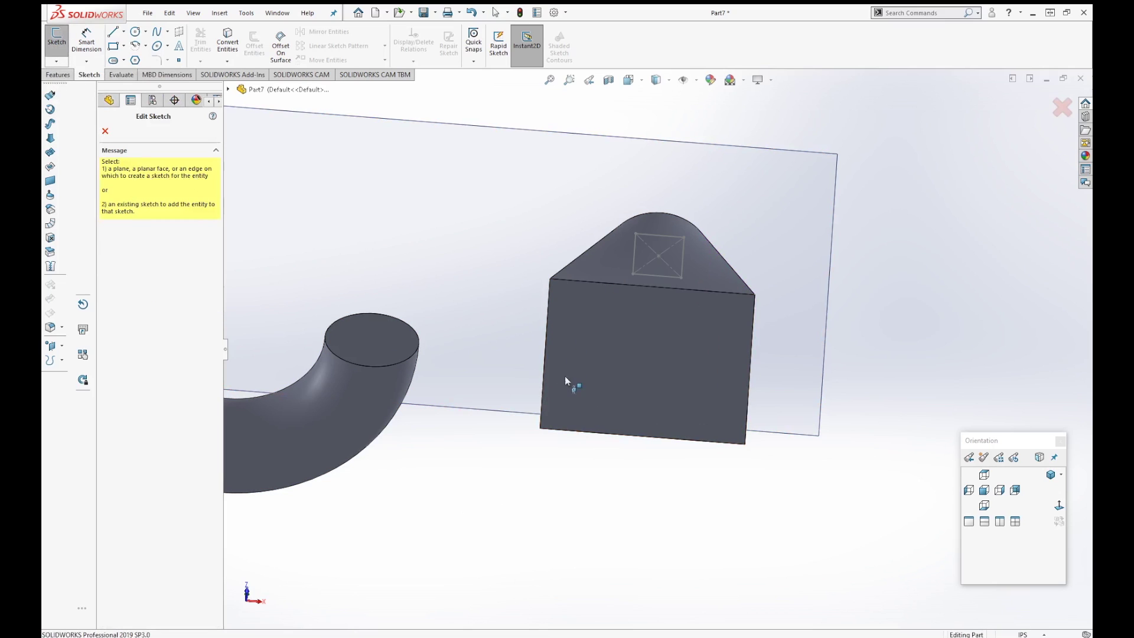
- On Loft1's square base face, draw a circle of radius about 0.68 centred on the face, then close the sketch
click(611, 346)
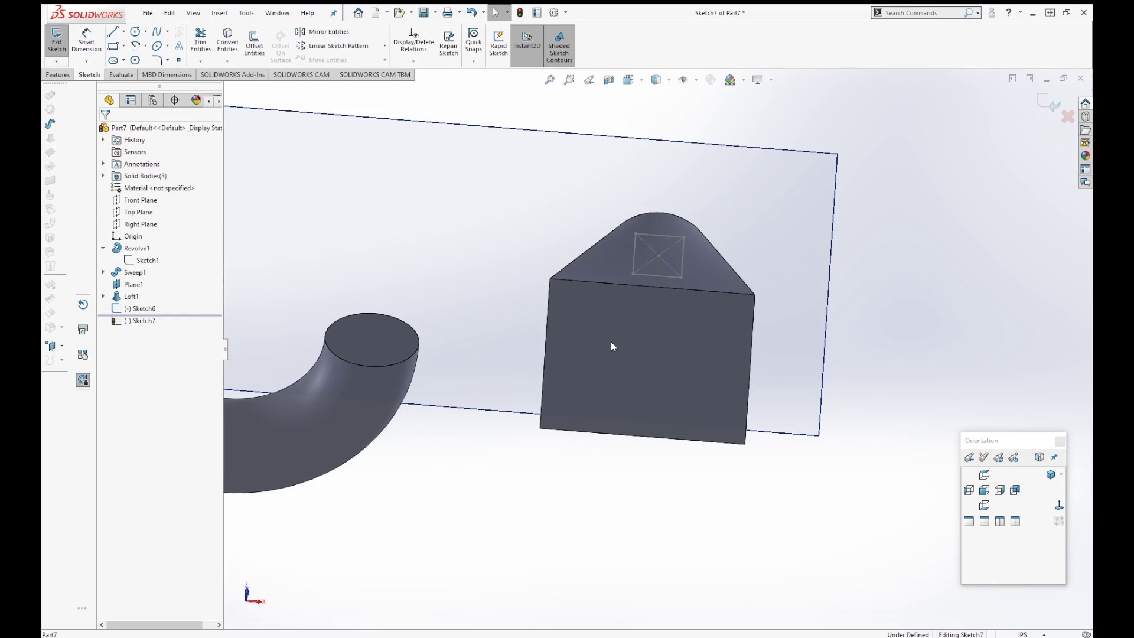
click(135, 32)
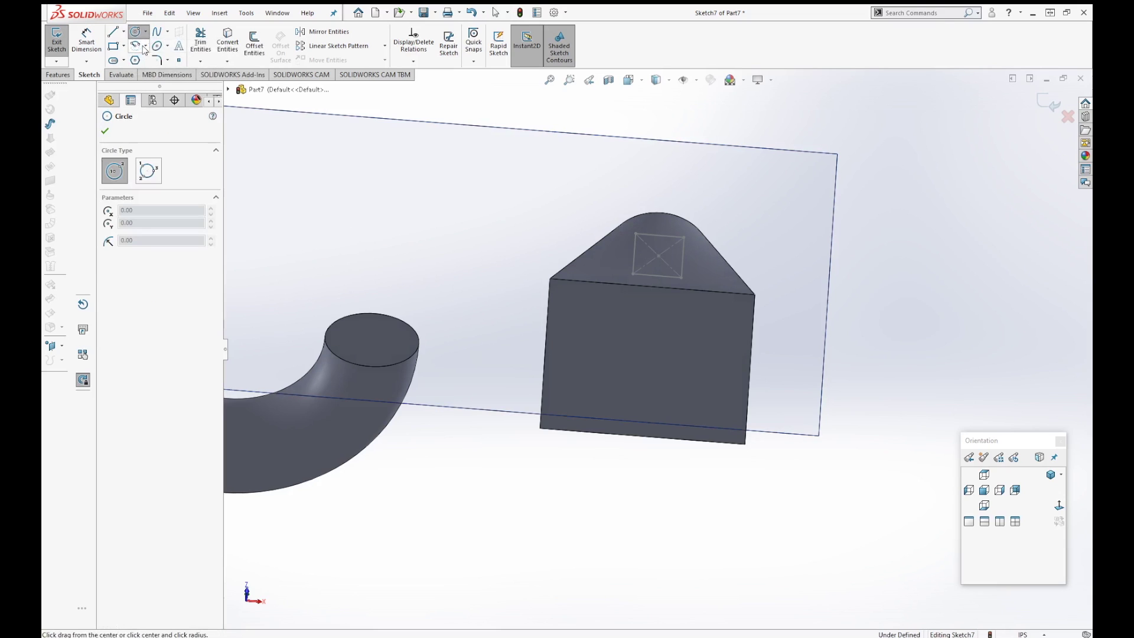
click(1057, 506)
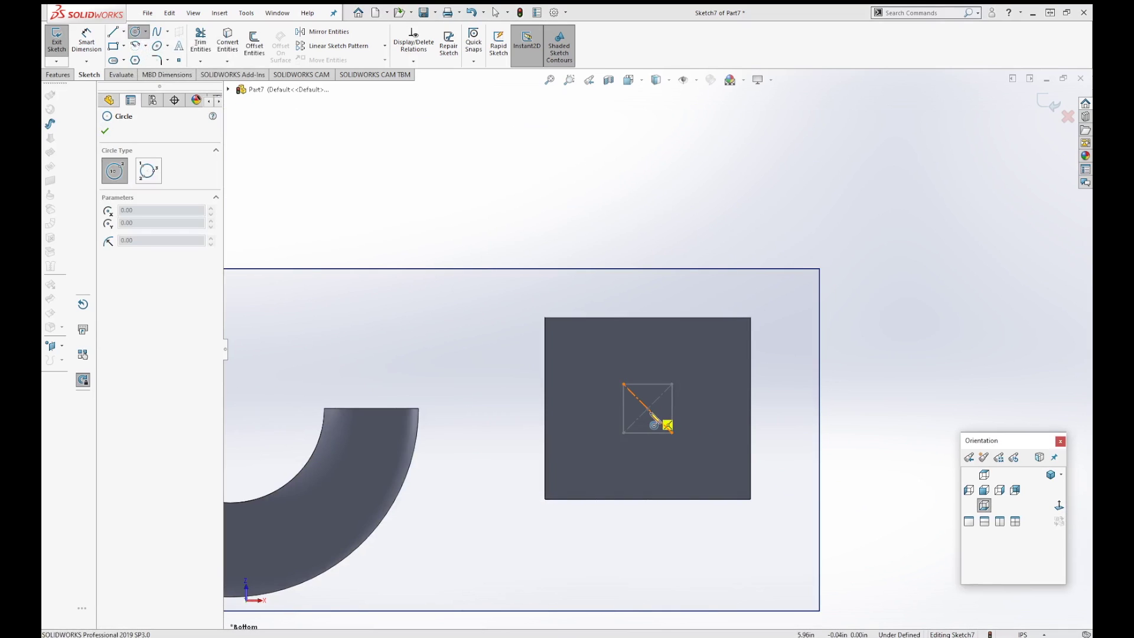
scroll(651, 415, down, 3)
click(644, 385)
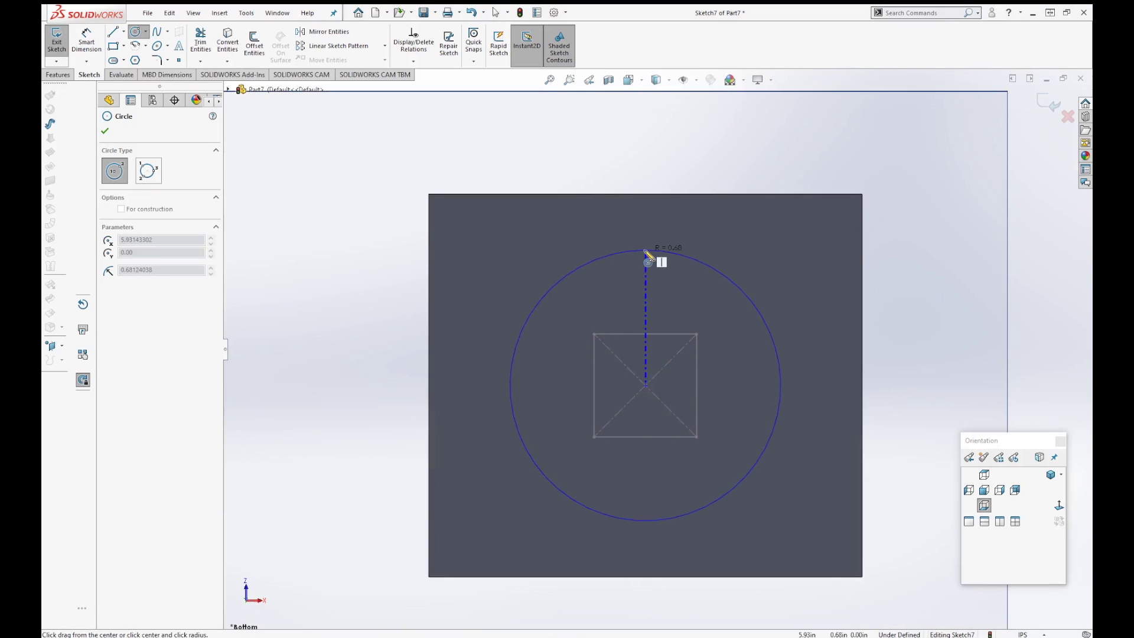
click(646, 253)
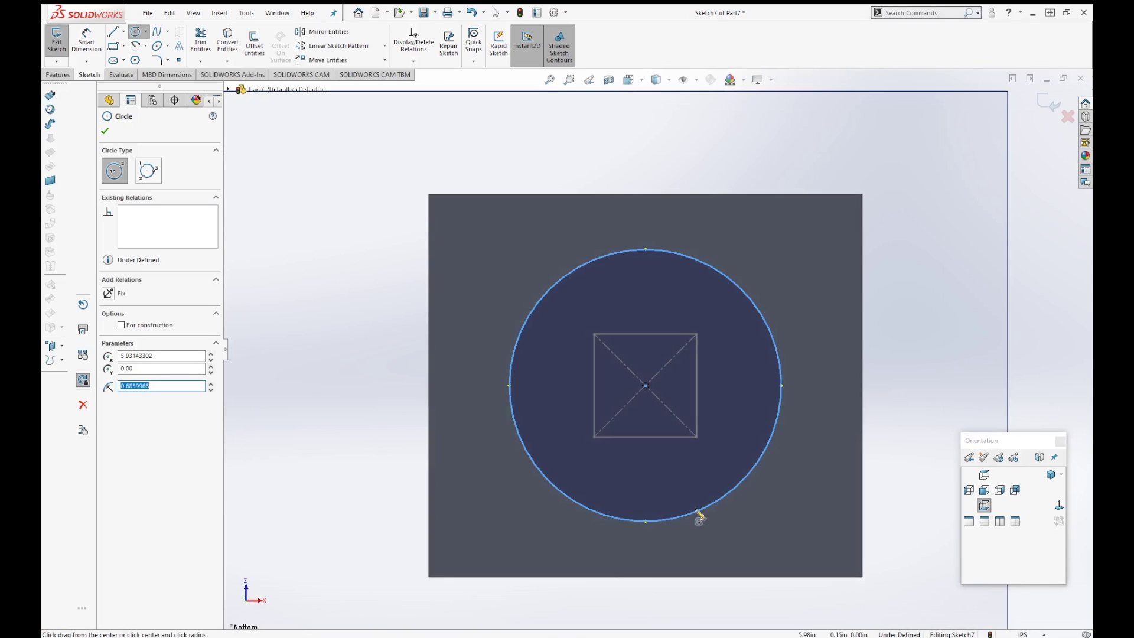
key(ctrl+7)
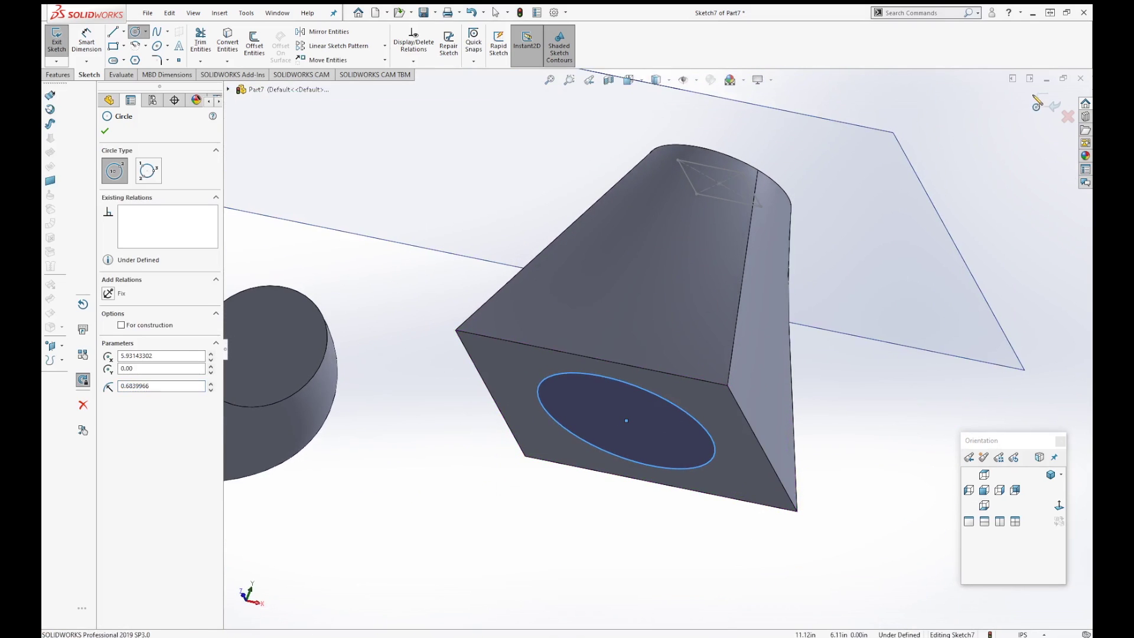
click(1038, 104)
click(896, 500)
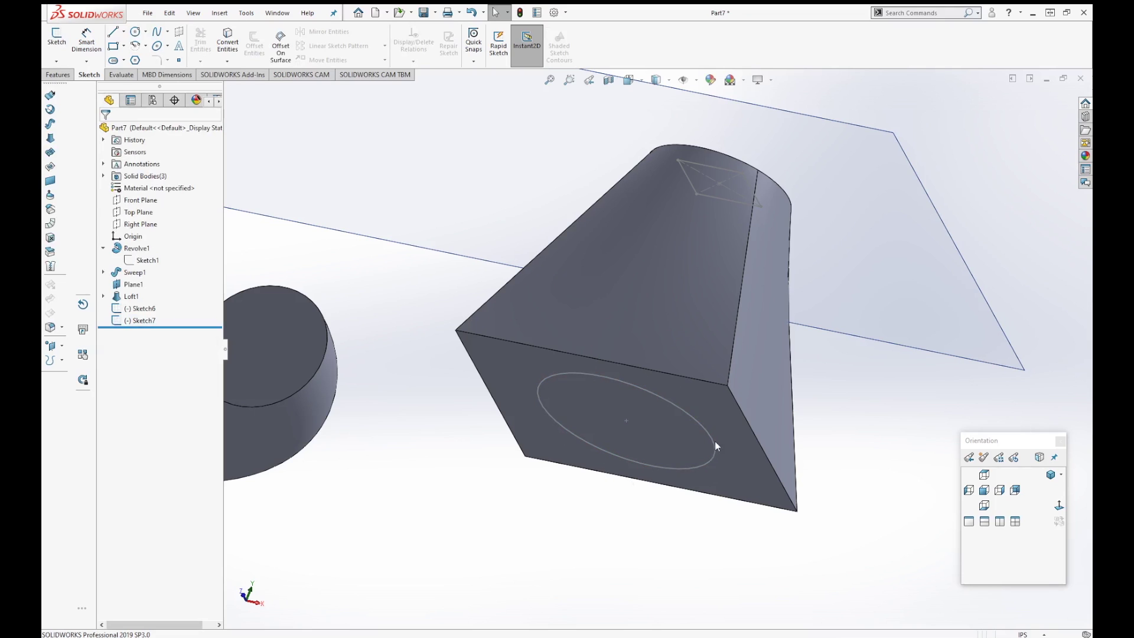
middle_drag(685, 467, 642, 335)
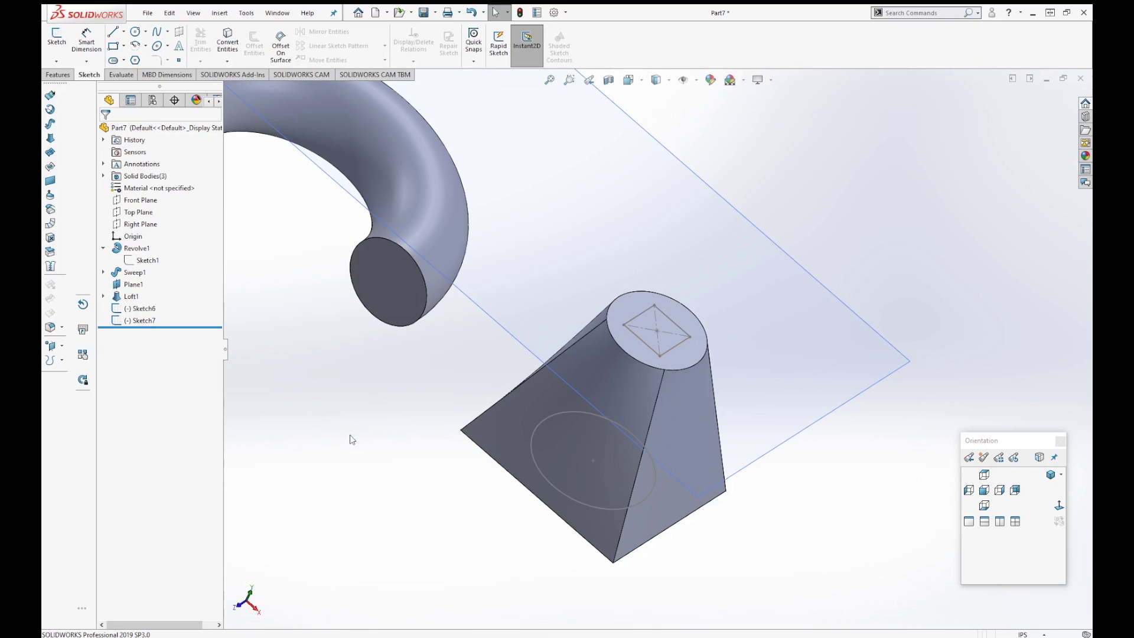
click(68, 76)
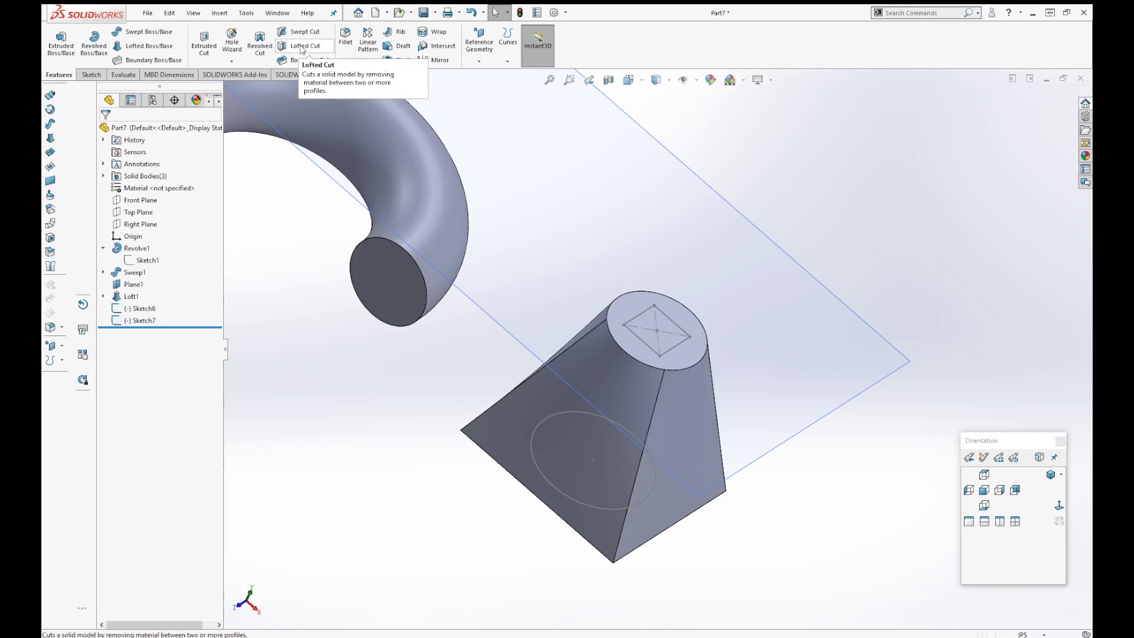
- Cut-loft from Sketch6's small square down to Sketch7's circle through Loft1
click(303, 49)
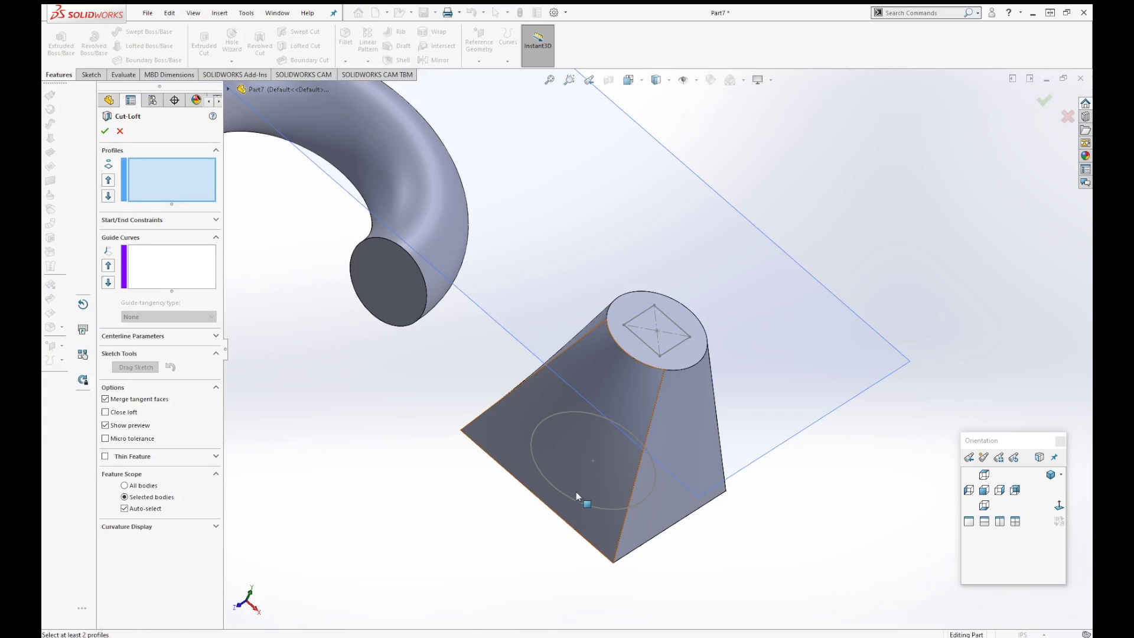
click(150, 174)
click(228, 89)
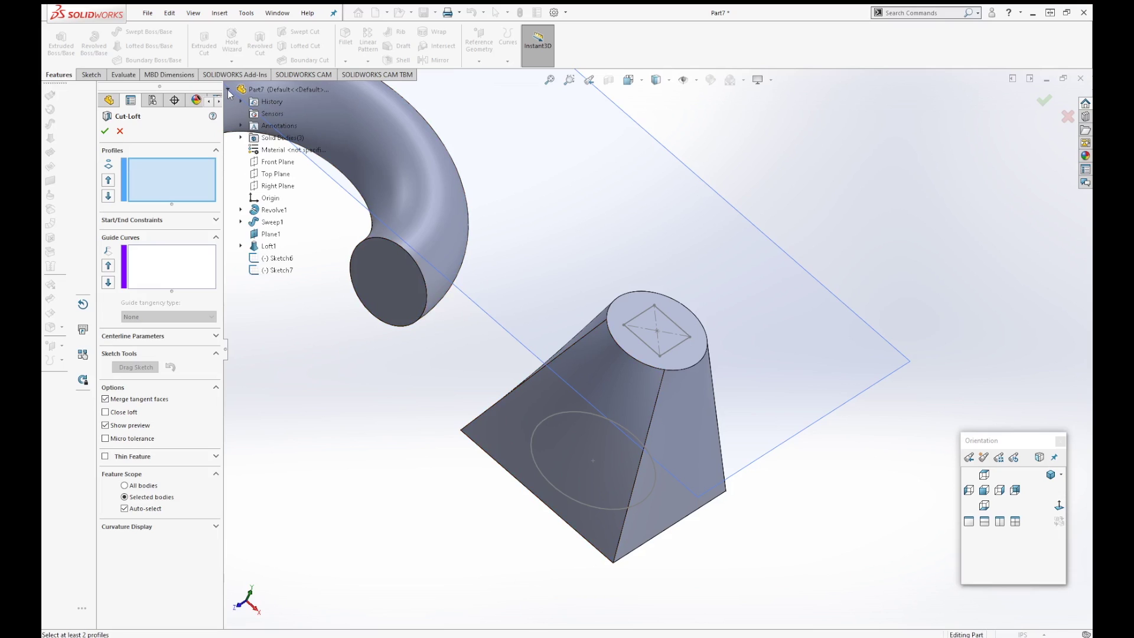
click(279, 258)
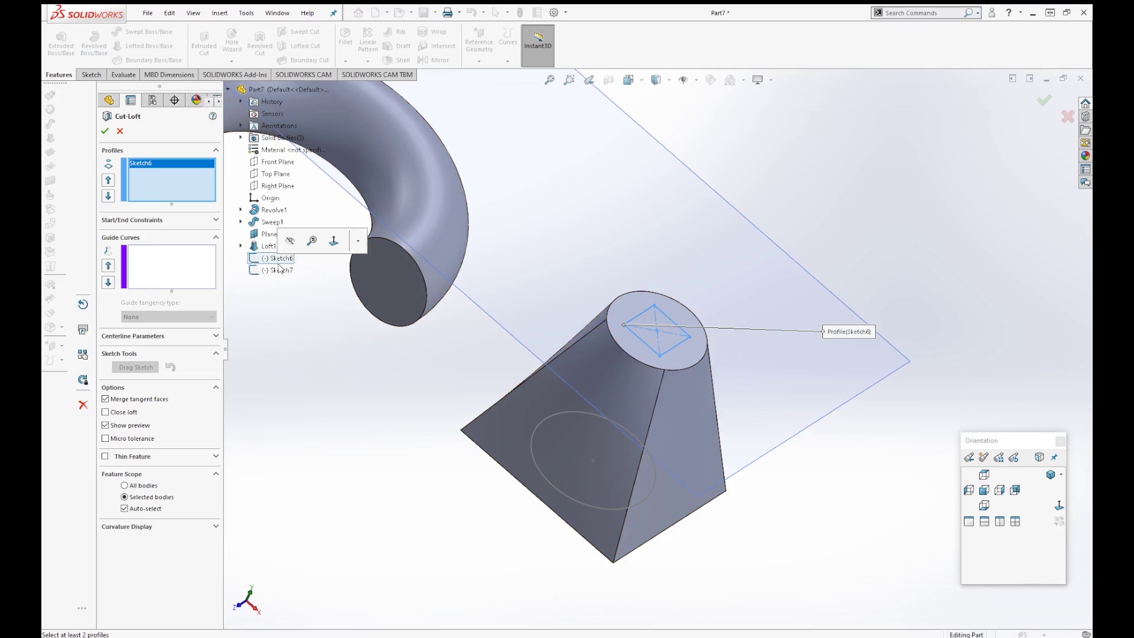
click(280, 272)
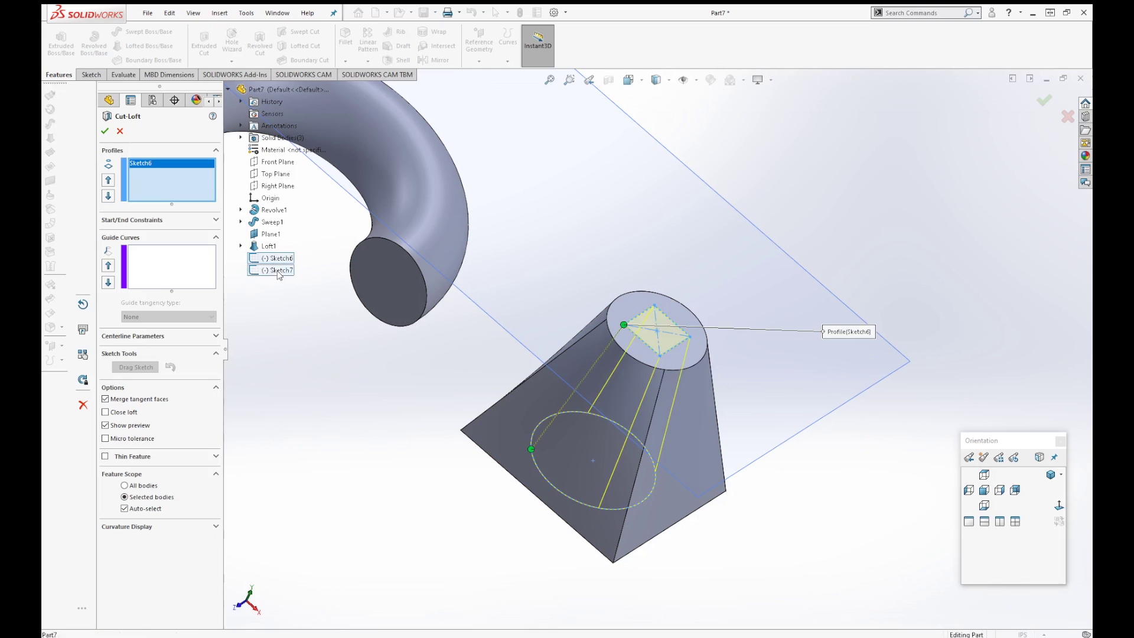
mouse_move(667, 513)
middle_down()
mouse_move(718, 534)
mouse_move(668, 362)
middle_up()
scroll(614, 303, down, 3)
middle_drag(614, 303, 643, 171)
scroll(643, 177, up, 2)
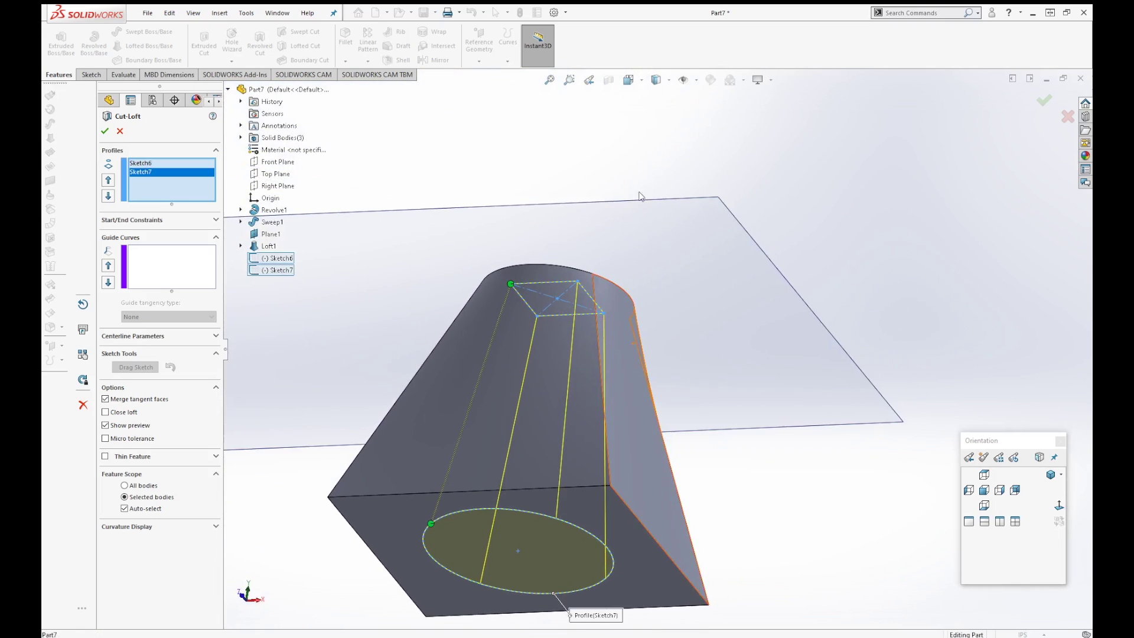
scroll(608, 291, down, 2)
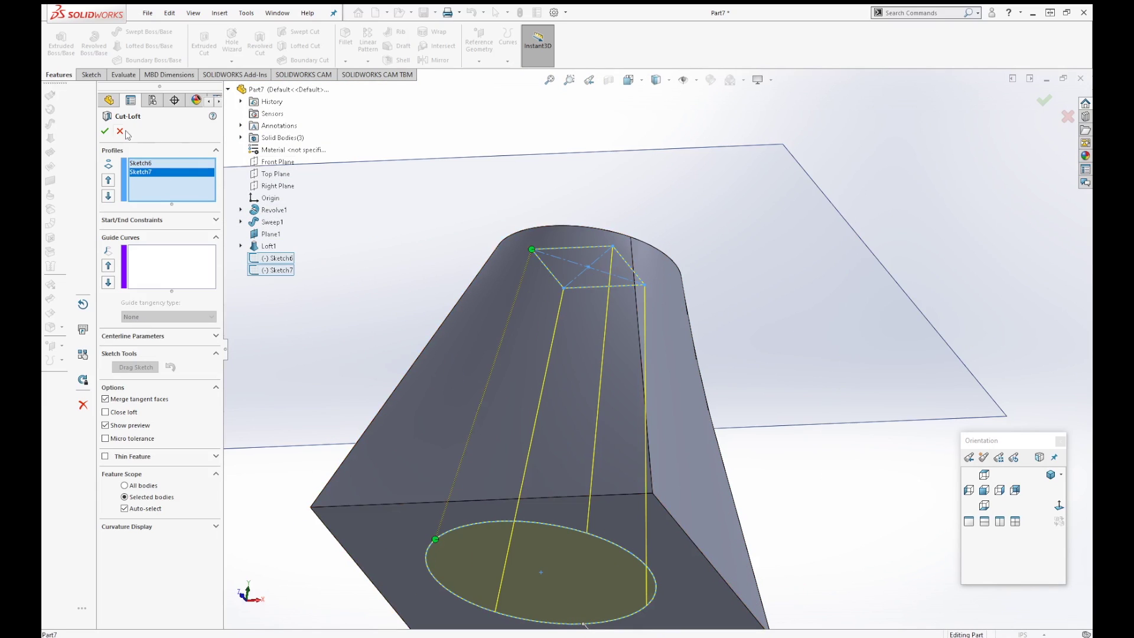
click(105, 131)
scroll(680, 452, up, 3)
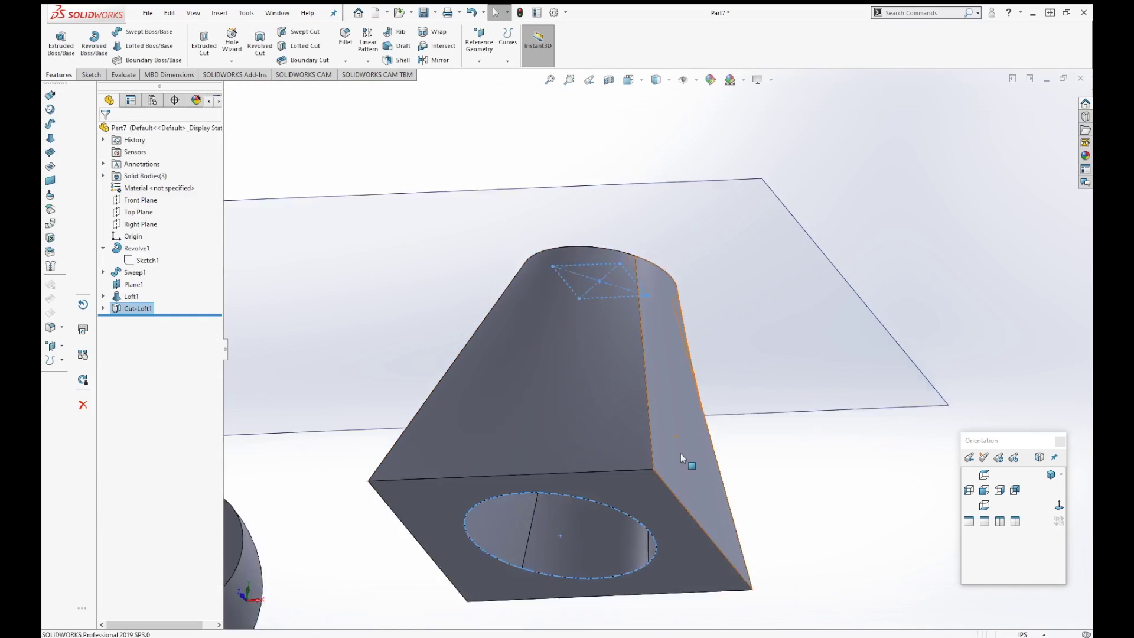
- Bring the lofted body's square opening into view and open the Fillet/Chamfer dropdown
middle_drag(745, 417, 603, 533)
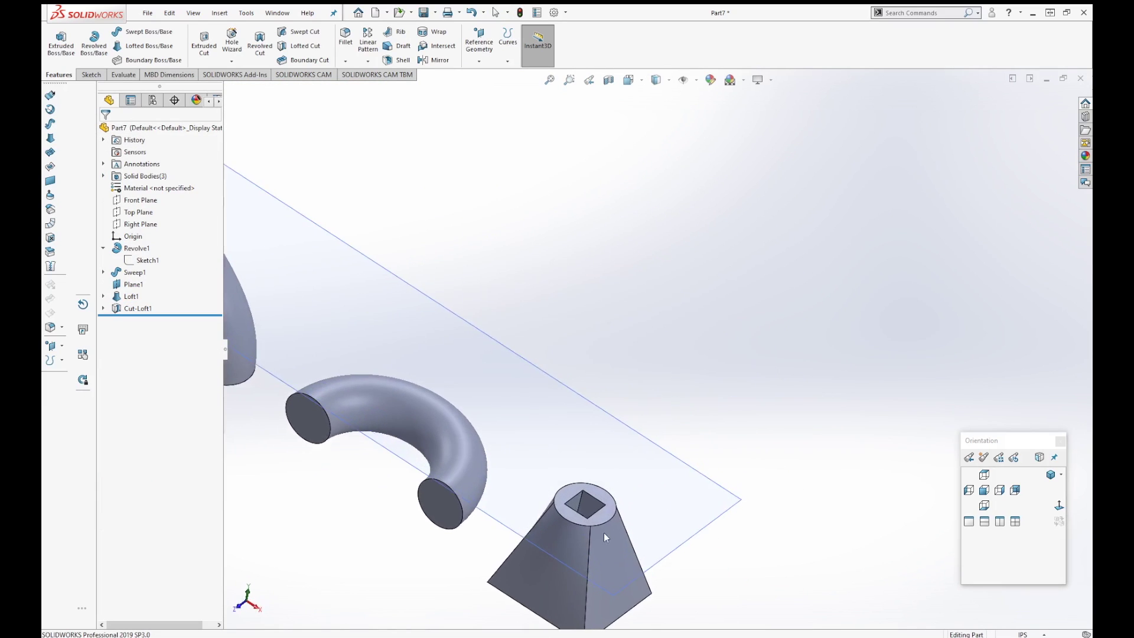
scroll(604, 533, down, 3)
middle_drag(621, 451, 572, 494)
scroll(550, 468, down, 3)
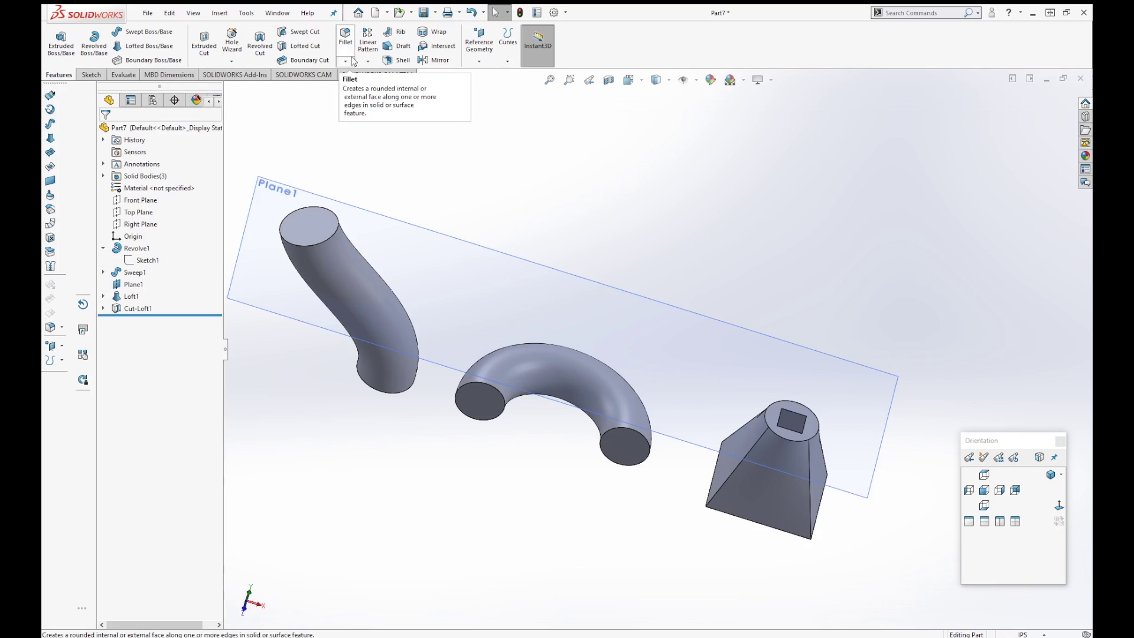
click(346, 61)
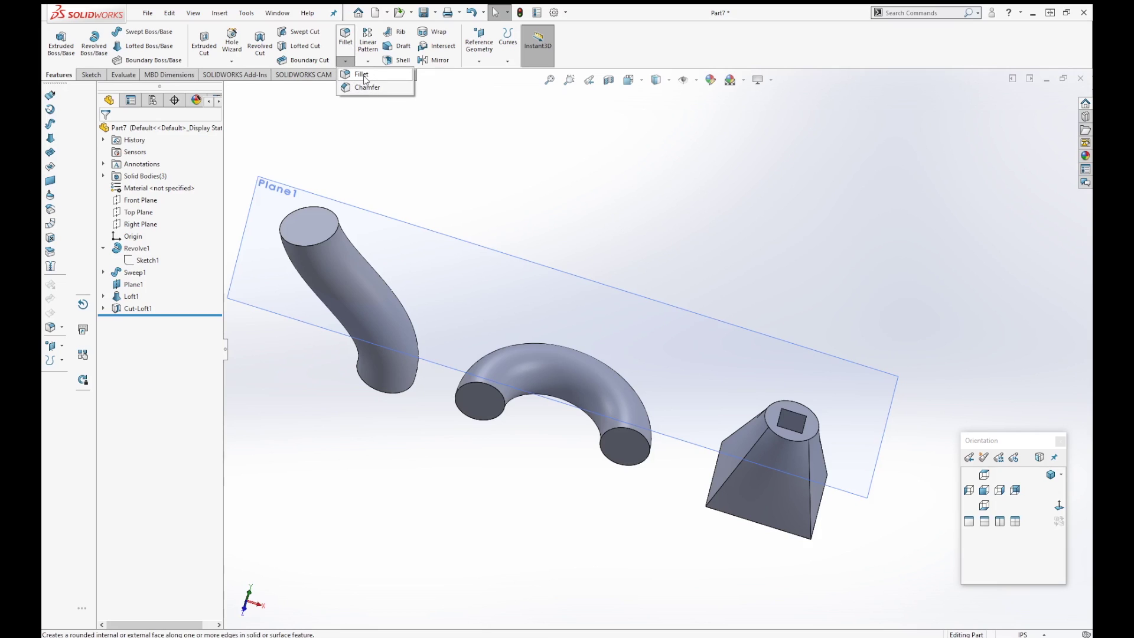
- Start a fillet on the swept tube's top circular edge with a 0.50in radius
click(364, 77)
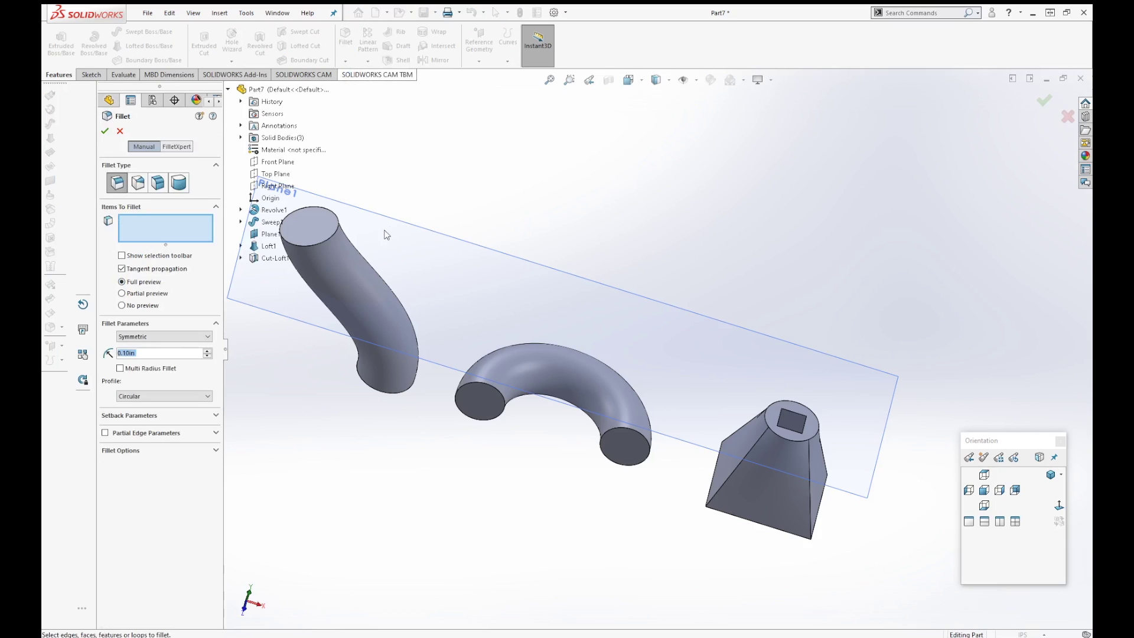
scroll(372, 260, down, 4)
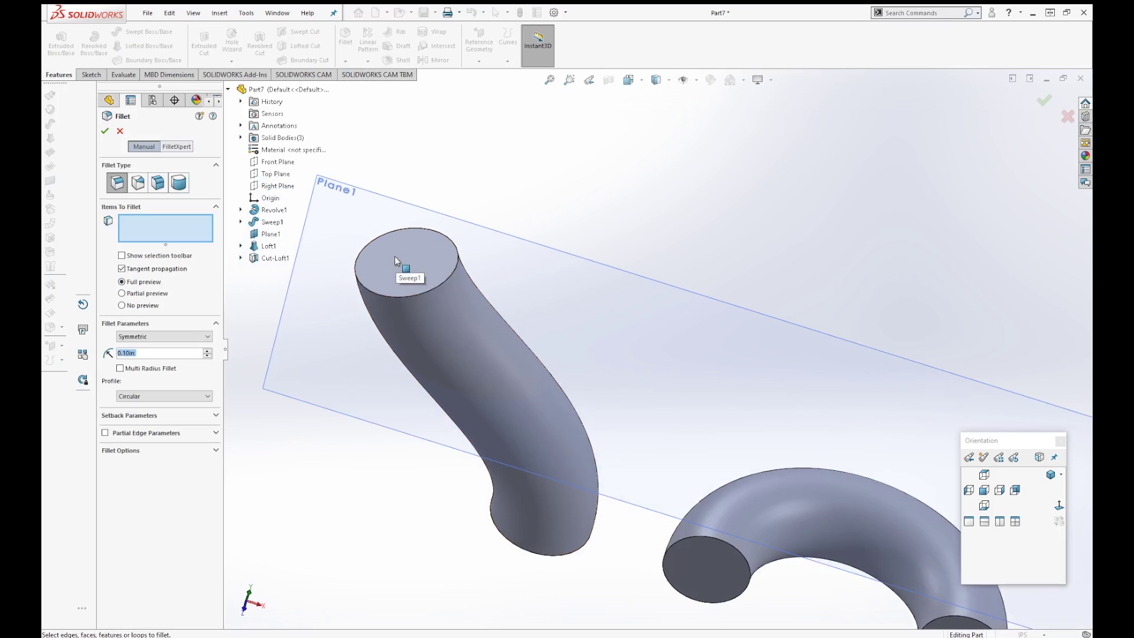
scroll(394, 256, down, 2)
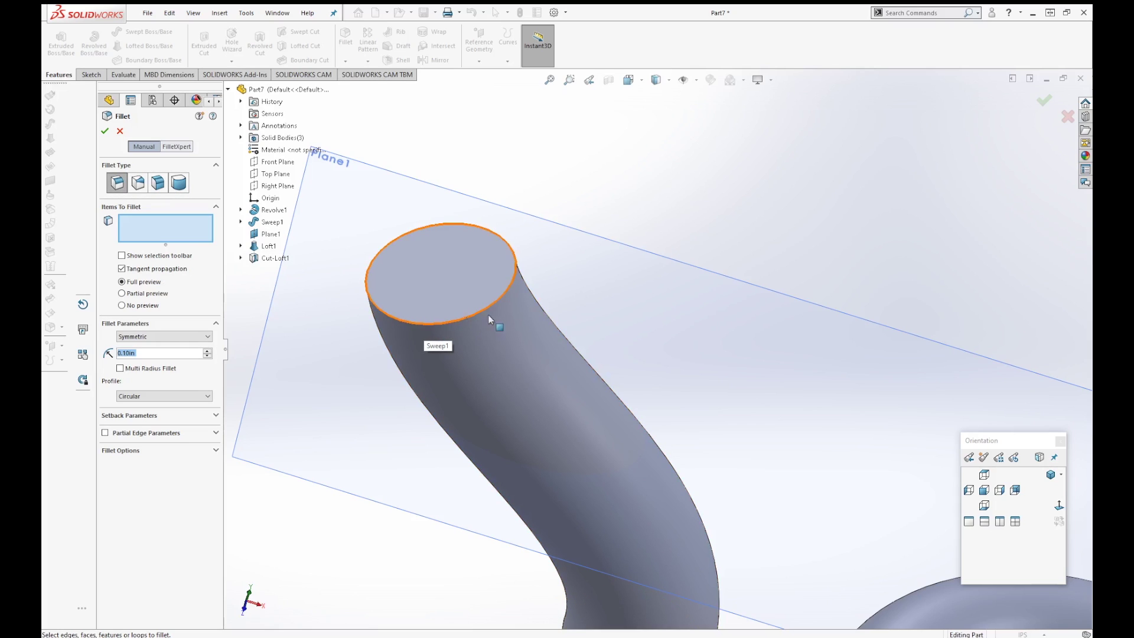
click(512, 258)
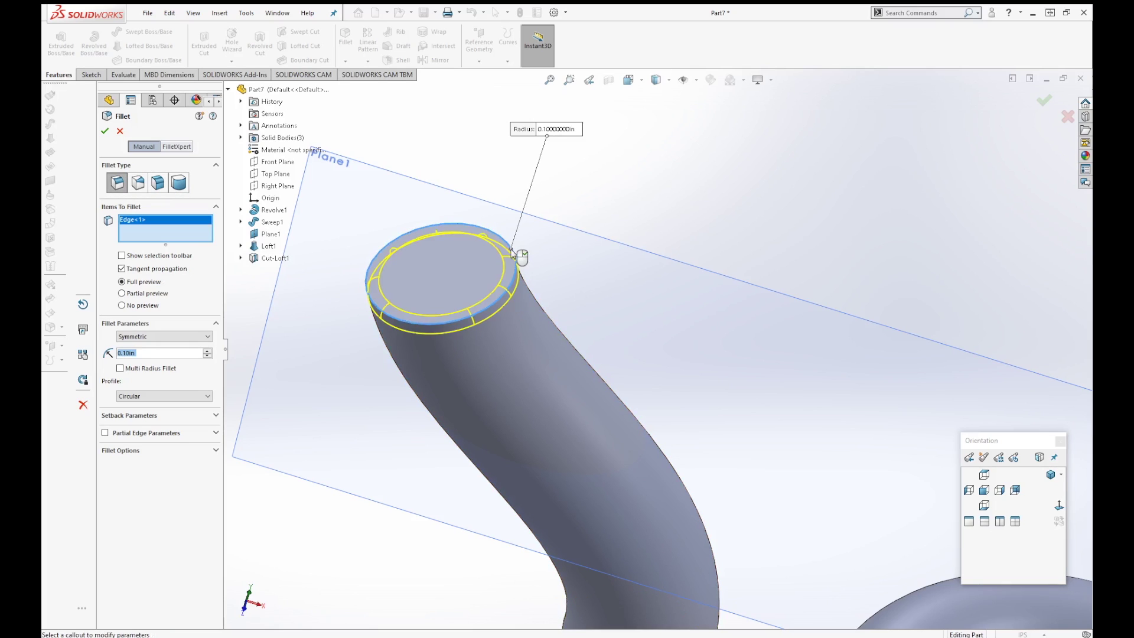
middle_drag(420, 294, 424, 267)
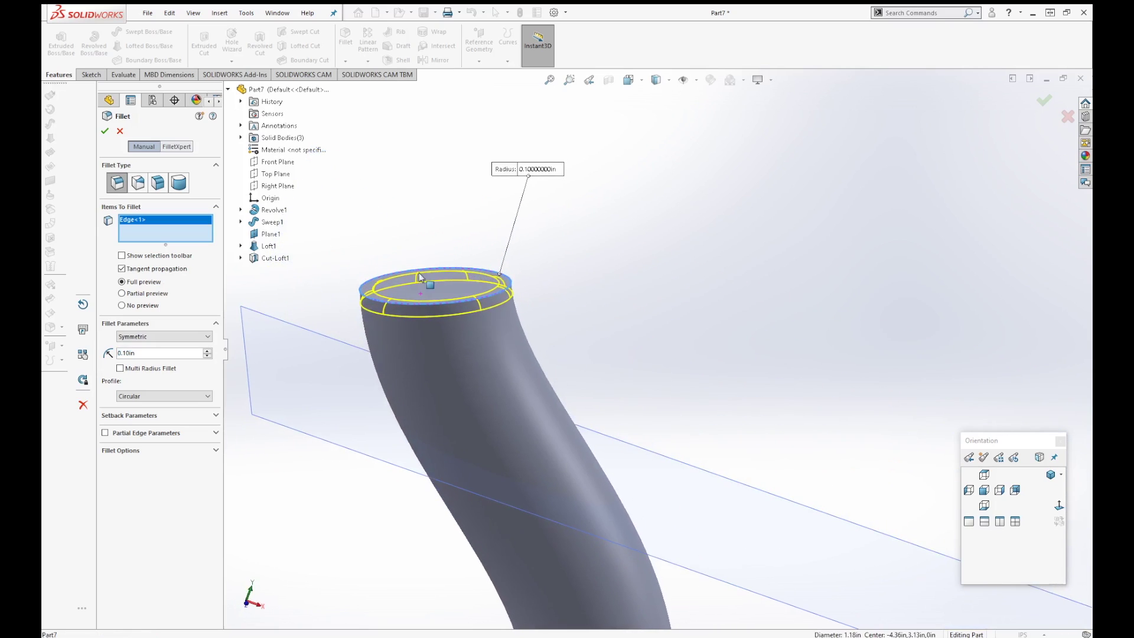
scroll(424, 272, down, 5)
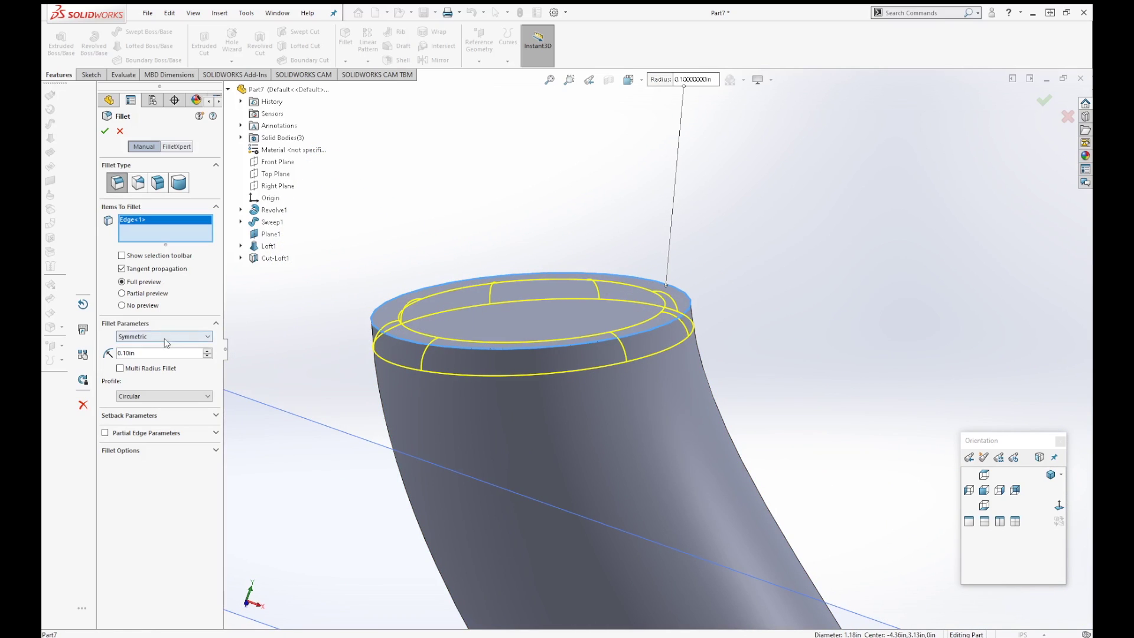
double_click(142, 352)
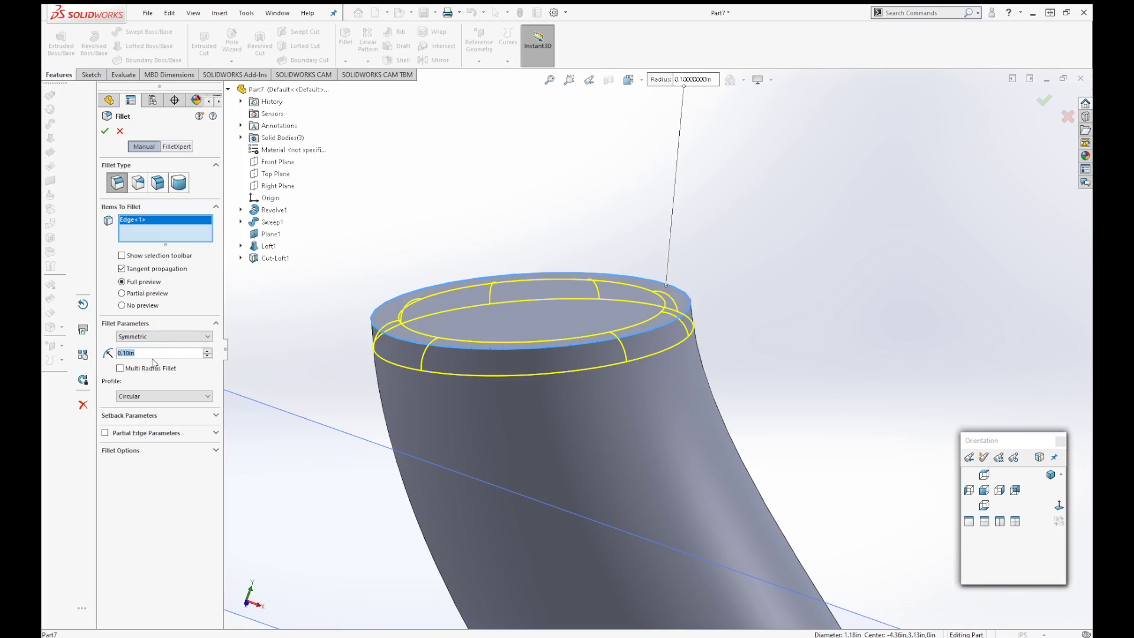
text(0.5)
key(Return)
- Reduce the fillet radius to 0.20in, accept it, and inspect the rounded tube top
scroll(919, 338, down, 3)
middle_drag(908, 359, 632, 481)
scroll(659, 414, up, 4)
middle_drag(659, 415, 674, 349)
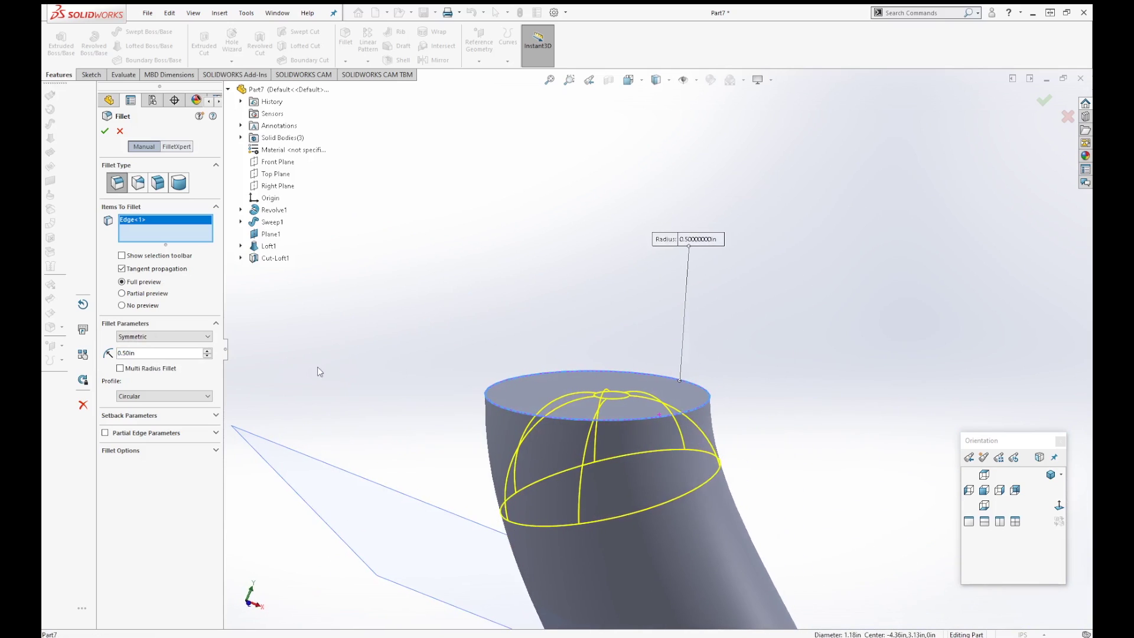
double_click(155, 352)
key(BackSpace)
text(0.3)
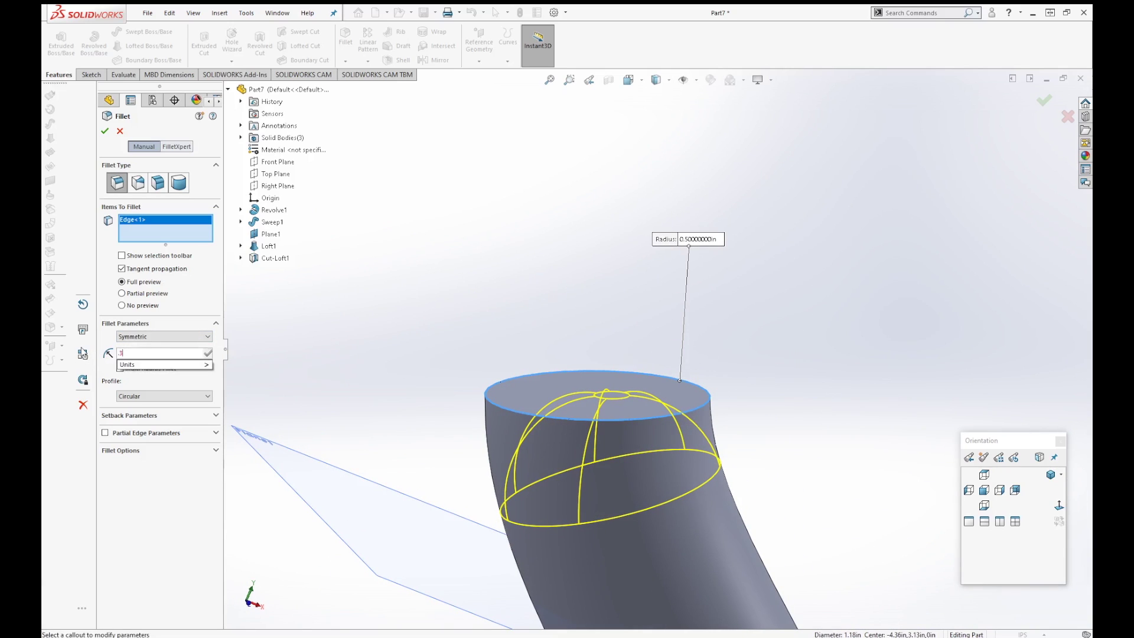
key(Return)
text(0.2)
key(Return)
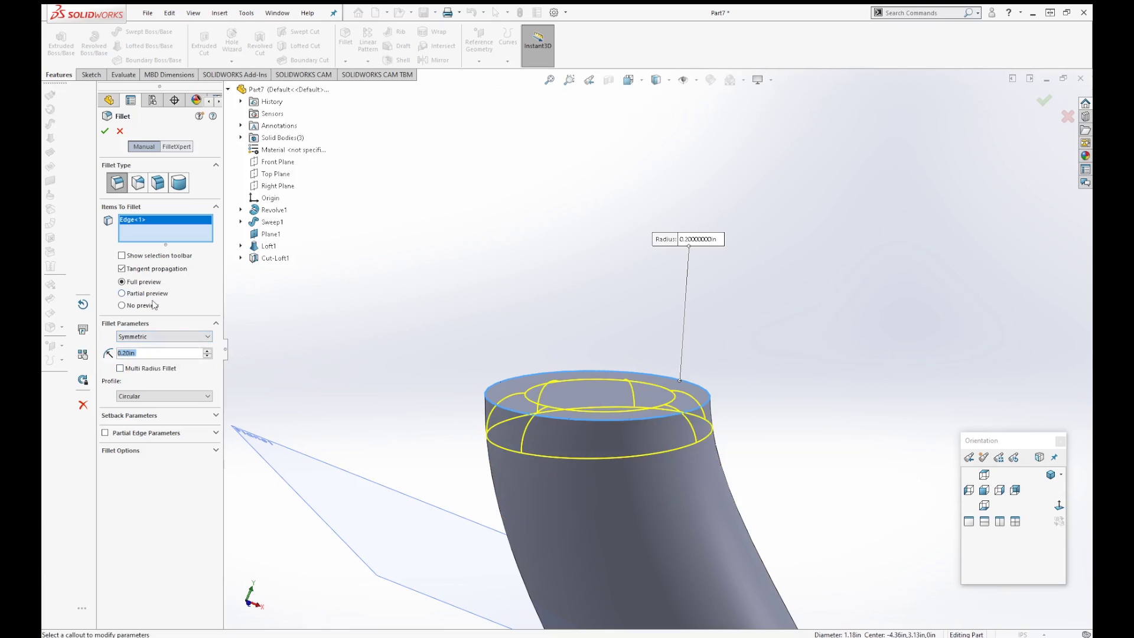
click(104, 131)
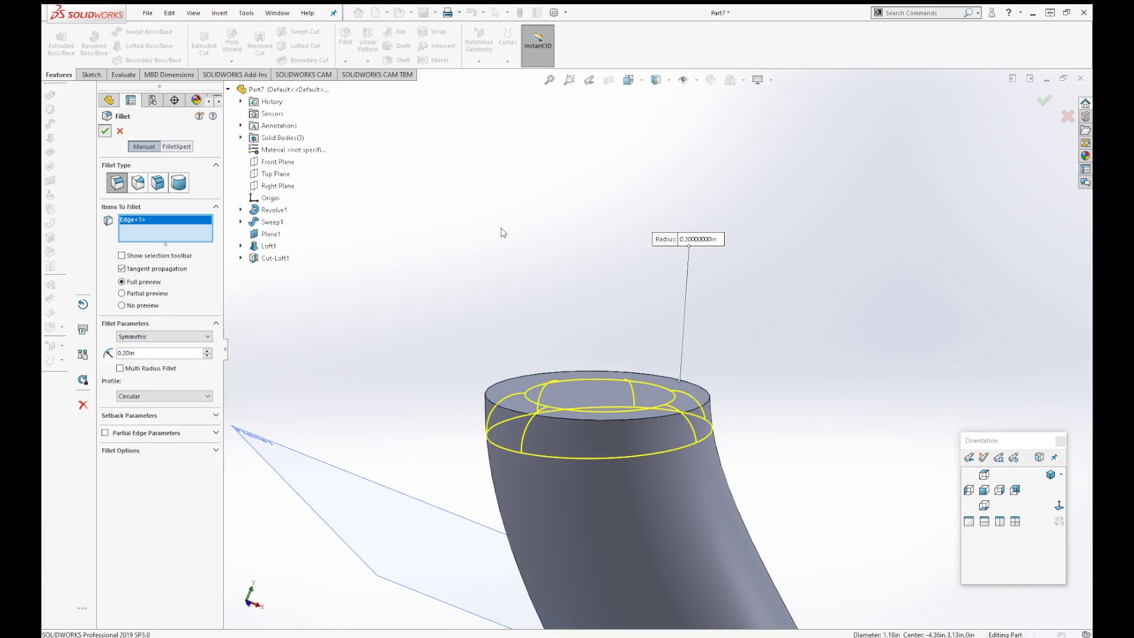
middle_drag(589, 346, 633, 408)
scroll(635, 430, down, 2)
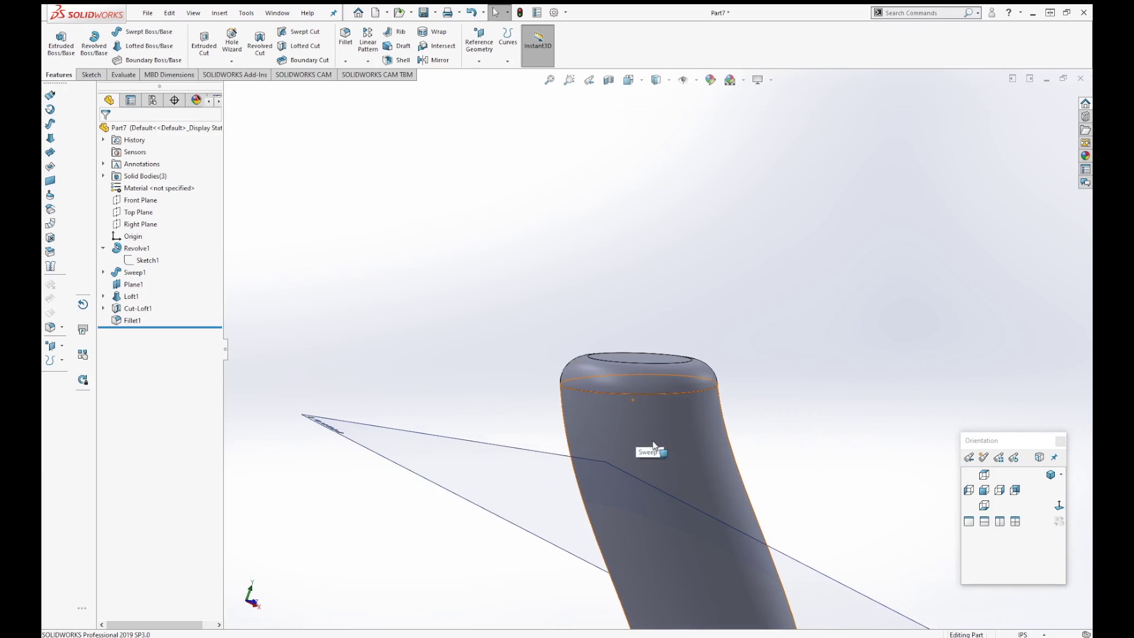
middle_drag(739, 385, 739, 431)
scroll(739, 454, up, 3)
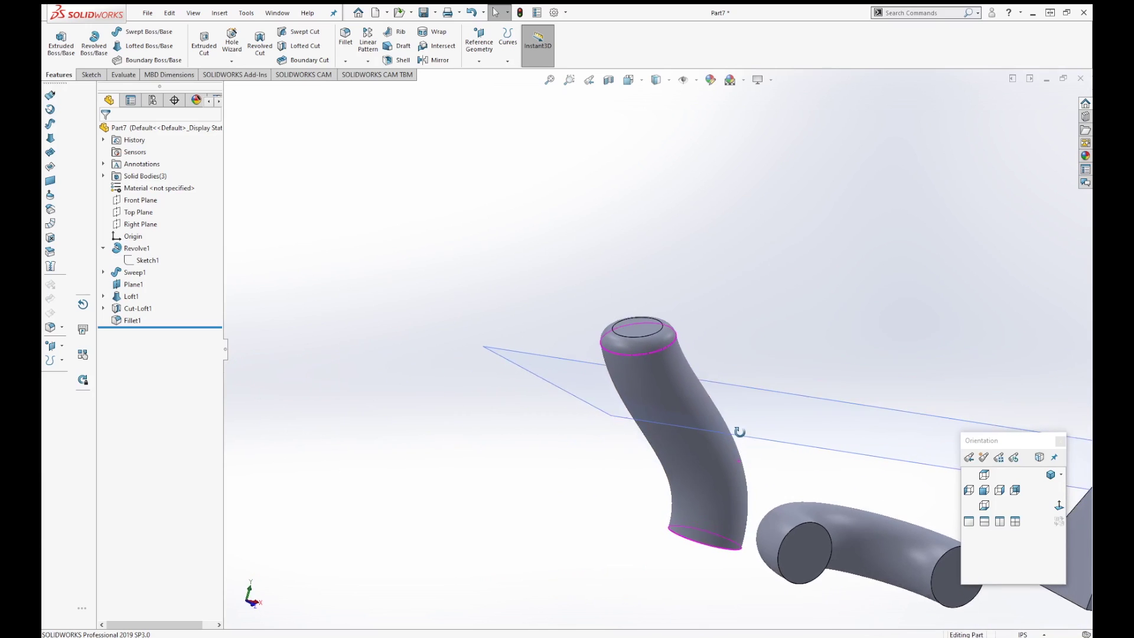
- Fillet both circular end edges of the U-shaped tube at 0.40in
click(345, 37)
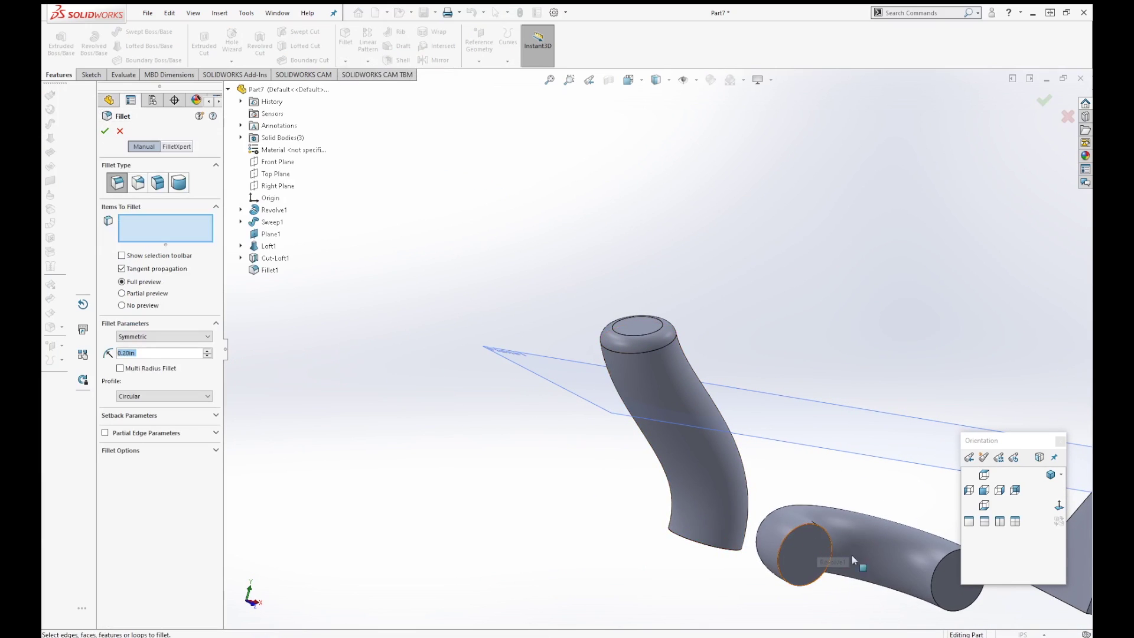
scroll(856, 546, down, 3)
scroll(866, 537, up, 2)
middle_drag(865, 538, 781, 426)
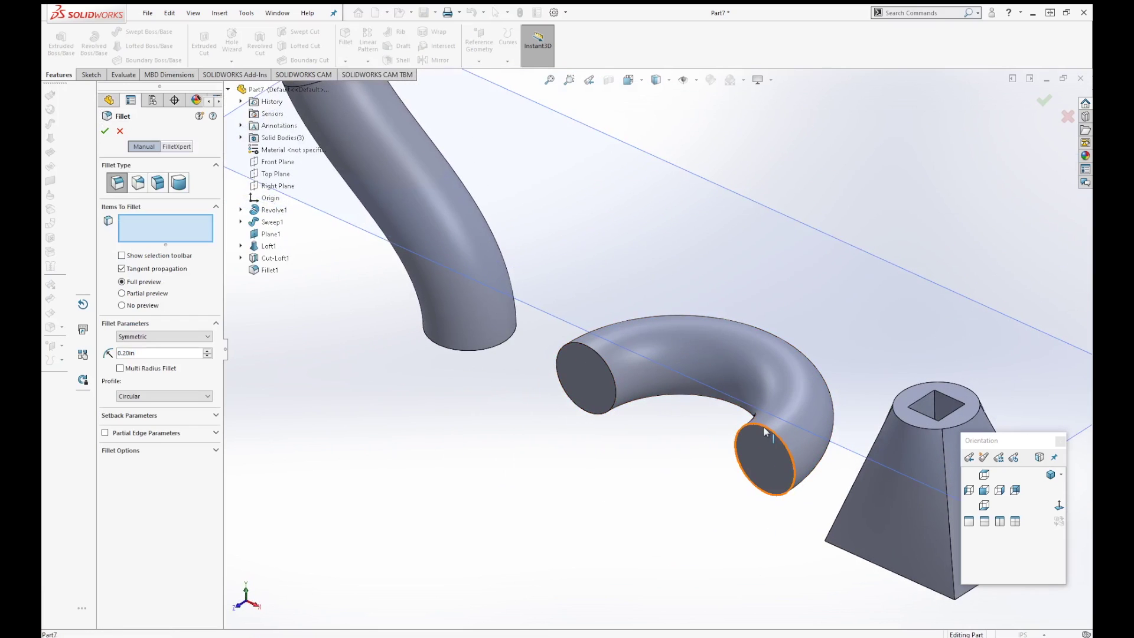
click(764, 427)
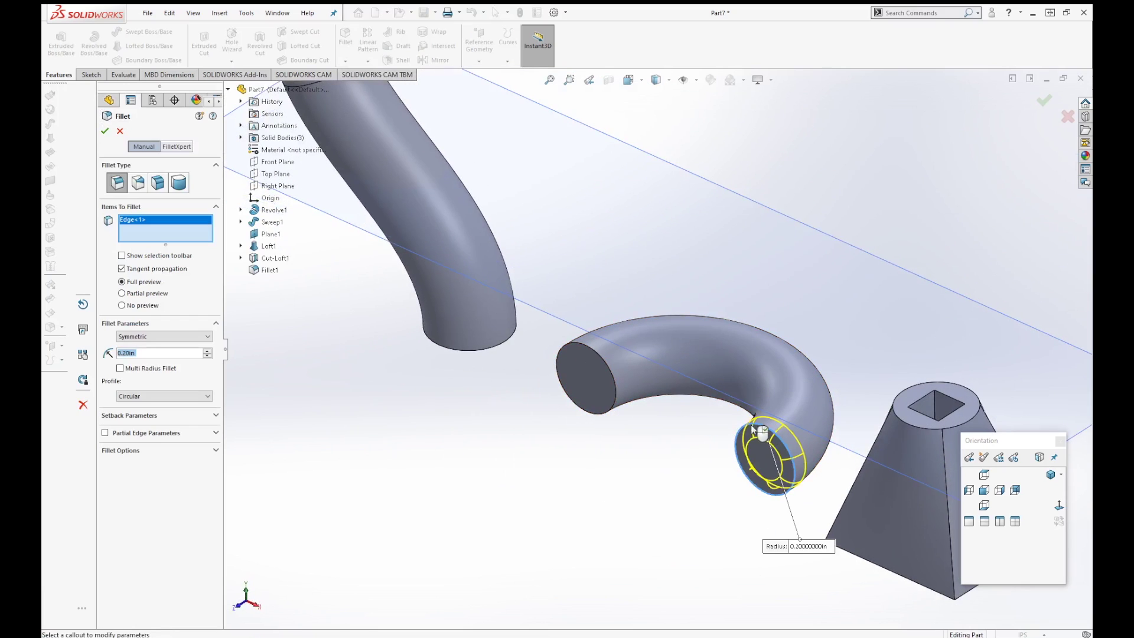
click(593, 353)
scroll(707, 403, down, 3)
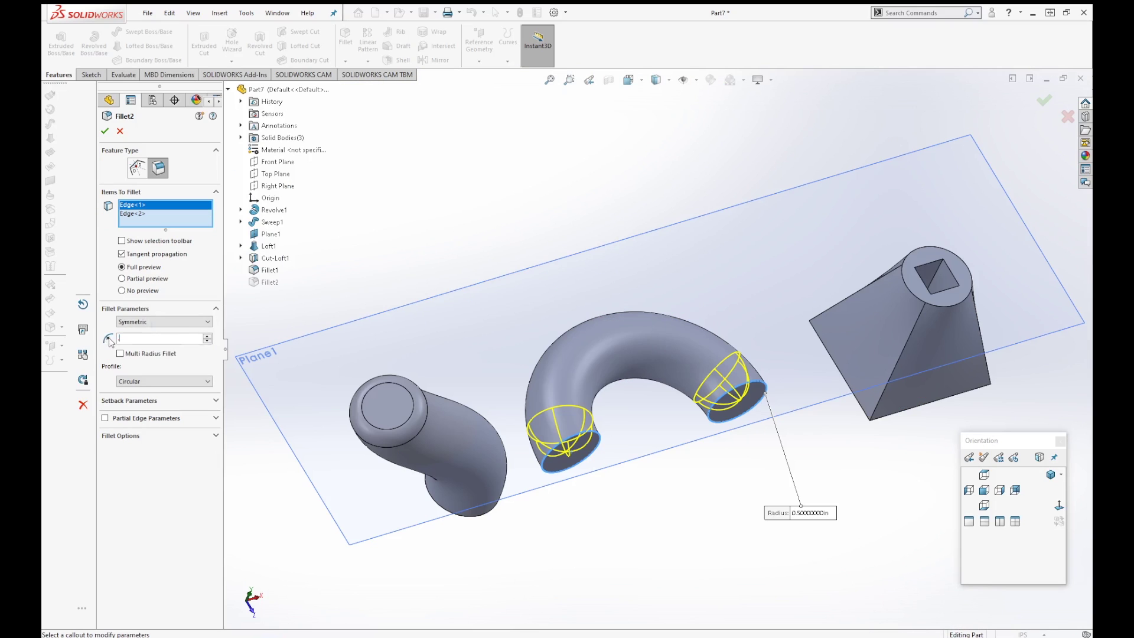
text(0.40)
key(Return)
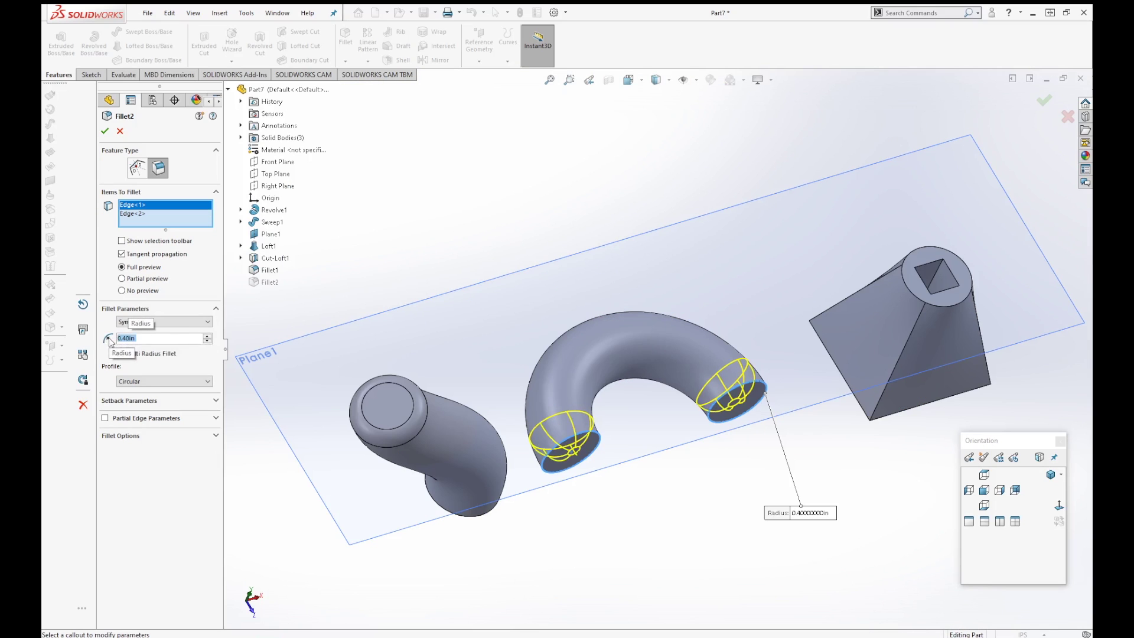
key(Return)
- Orbit and zoom around the three bodies to inspect the domed tube ends
middle_drag(678, 496, 546, 425)
scroll(646, 431, down, 3)
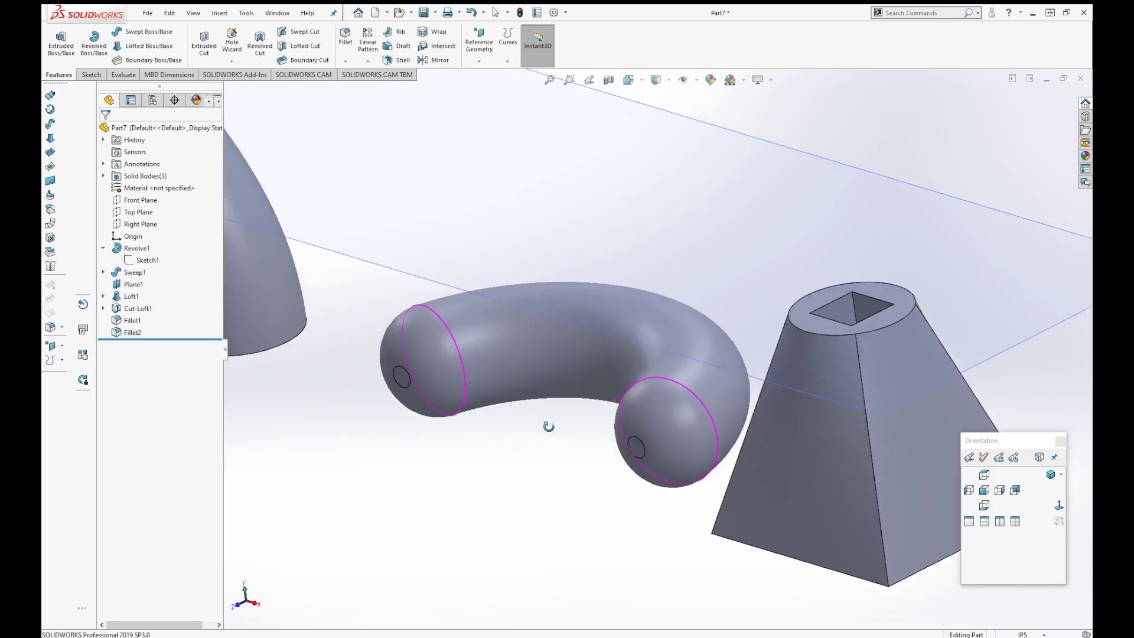
scroll(571, 455, down, 3)
scroll(605, 487, up, 3)
scroll(844, 505, down, 2)
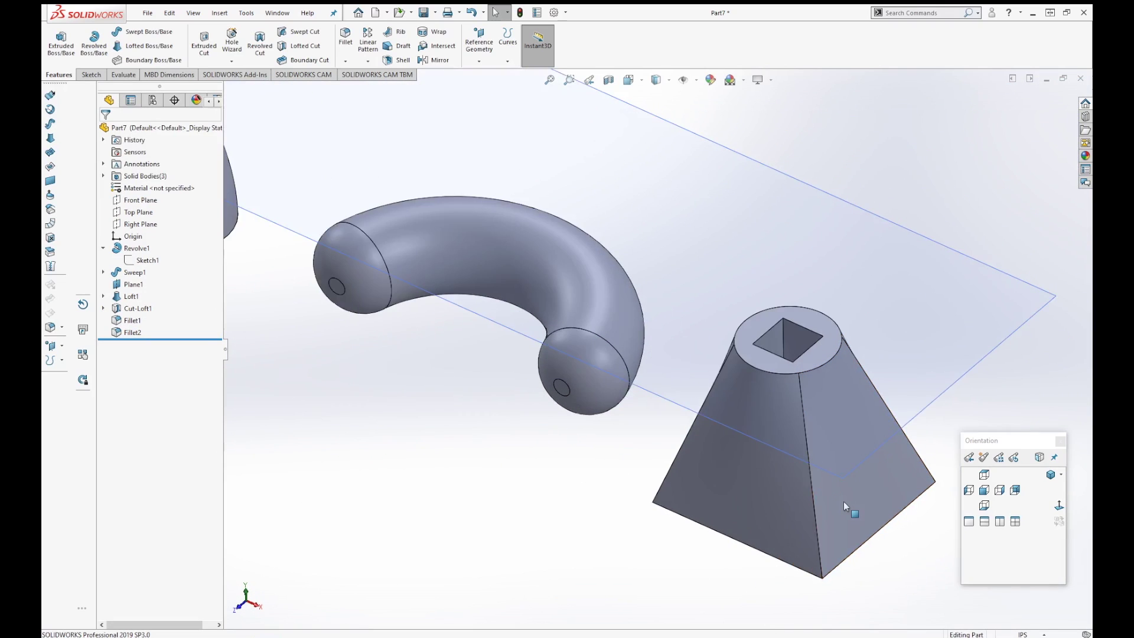
scroll(599, 472, up, 4)
middle_drag(519, 401, 508, 331)
- Chamfer the bent tube's lower end edge with a 0.1 in distance
click(347, 62)
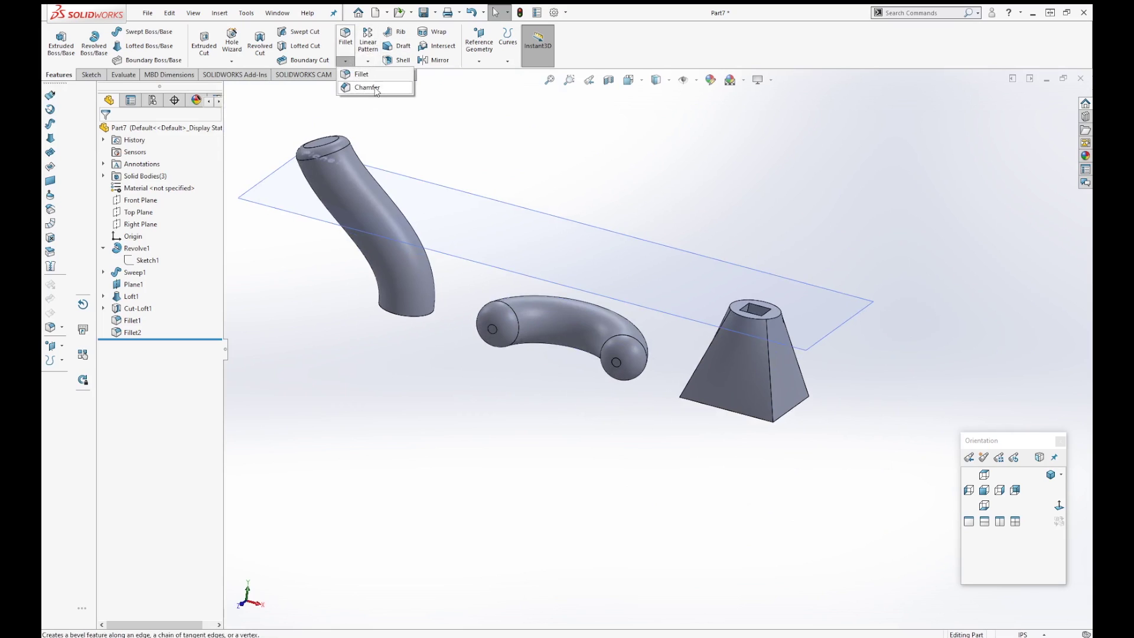
click(367, 87)
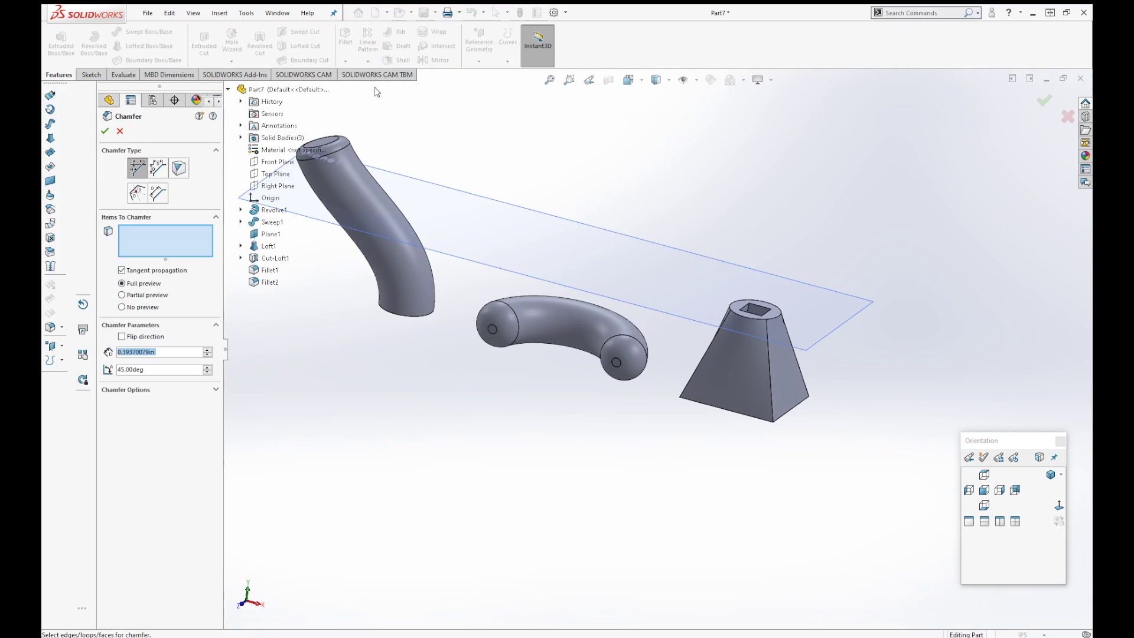
middle_drag(419, 346, 448, 303)
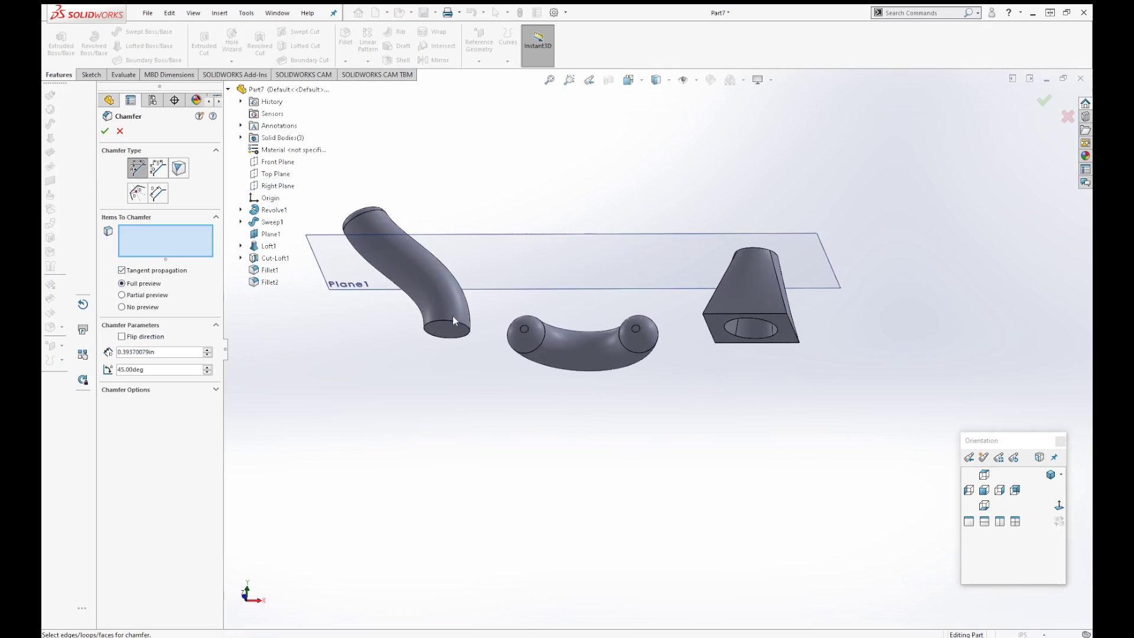
scroll(458, 313, down, 6)
scroll(596, 313, down, 3)
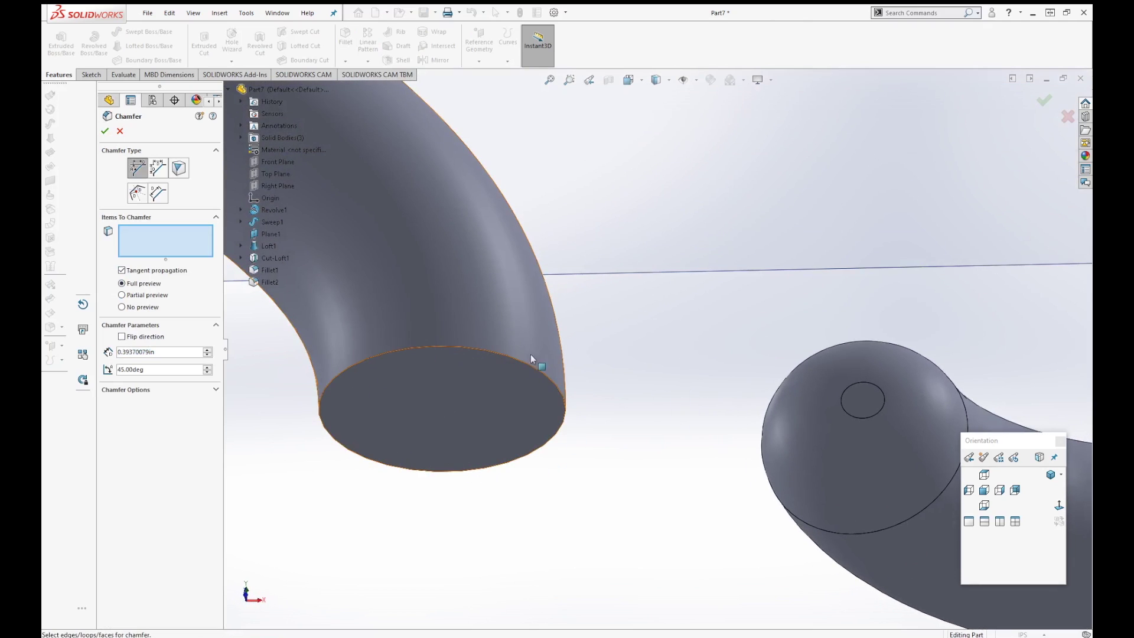
click(422, 345)
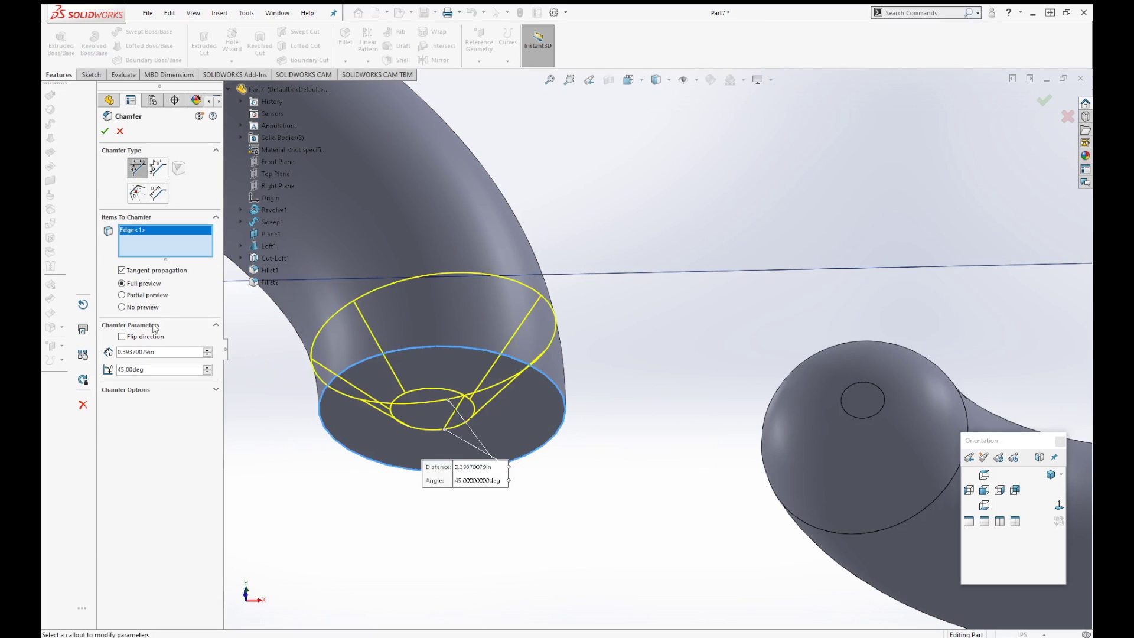
drag(170, 354, 99, 353)
text(.1)
key(Return)
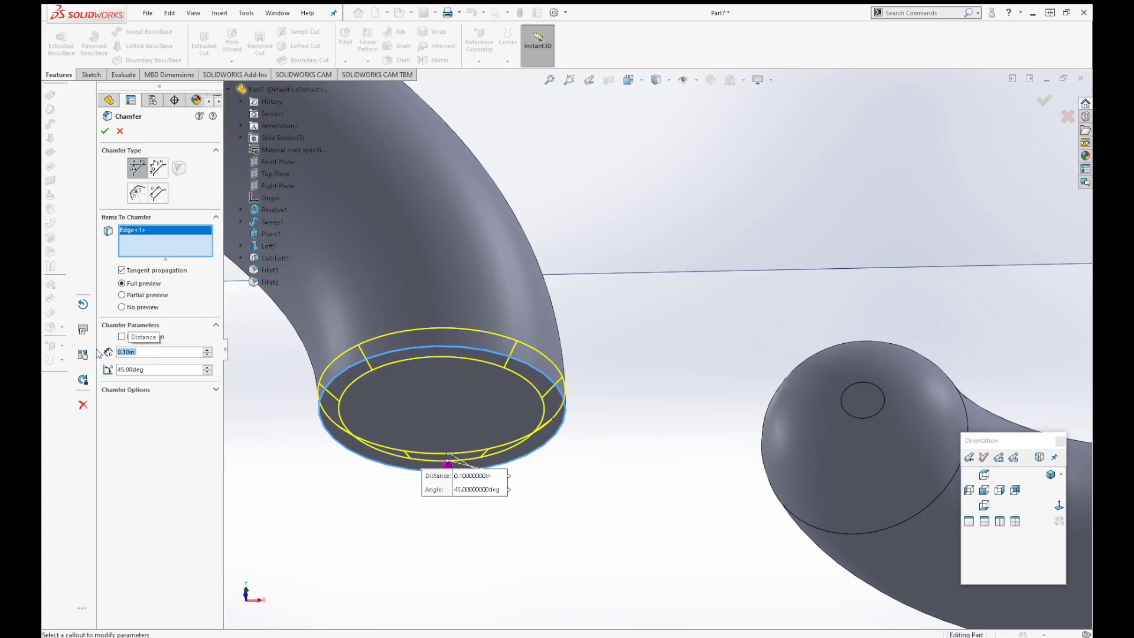
click(105, 130)
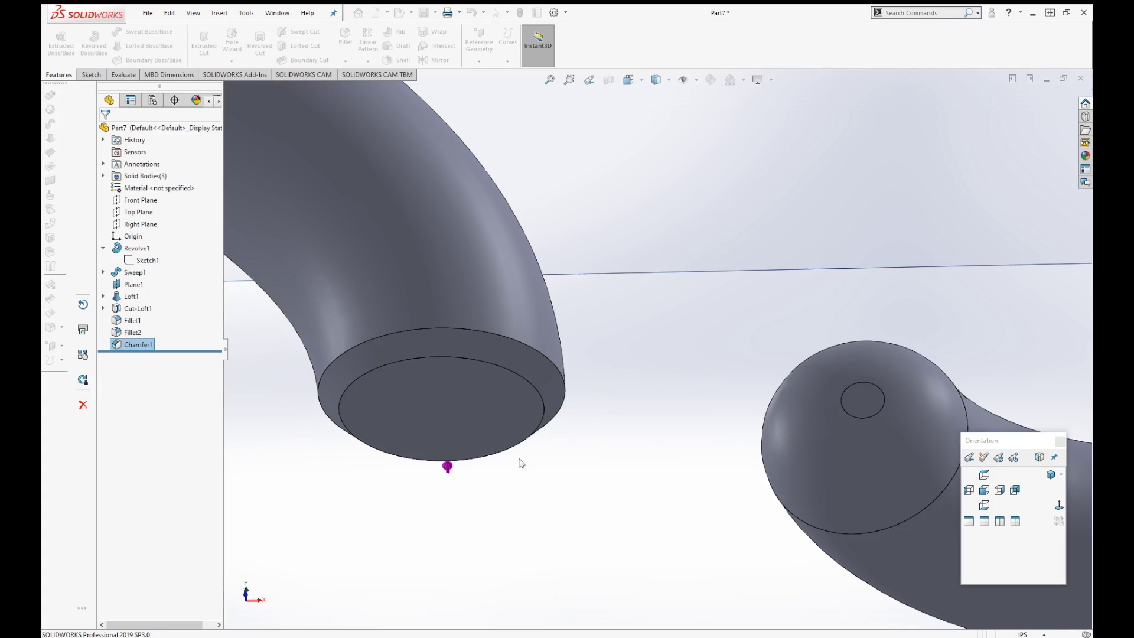
middle_drag(539, 463, 955, 268)
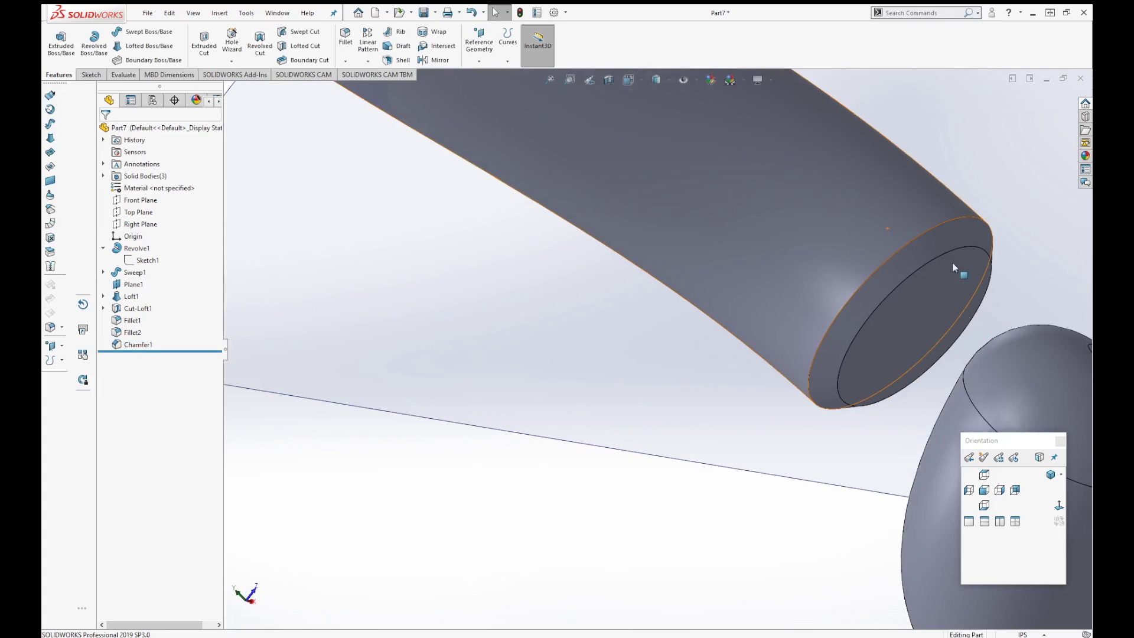
- Set up a body mirror of the half-torus (Fillet2) about Front Plane and preview it
key(ctrl+7)
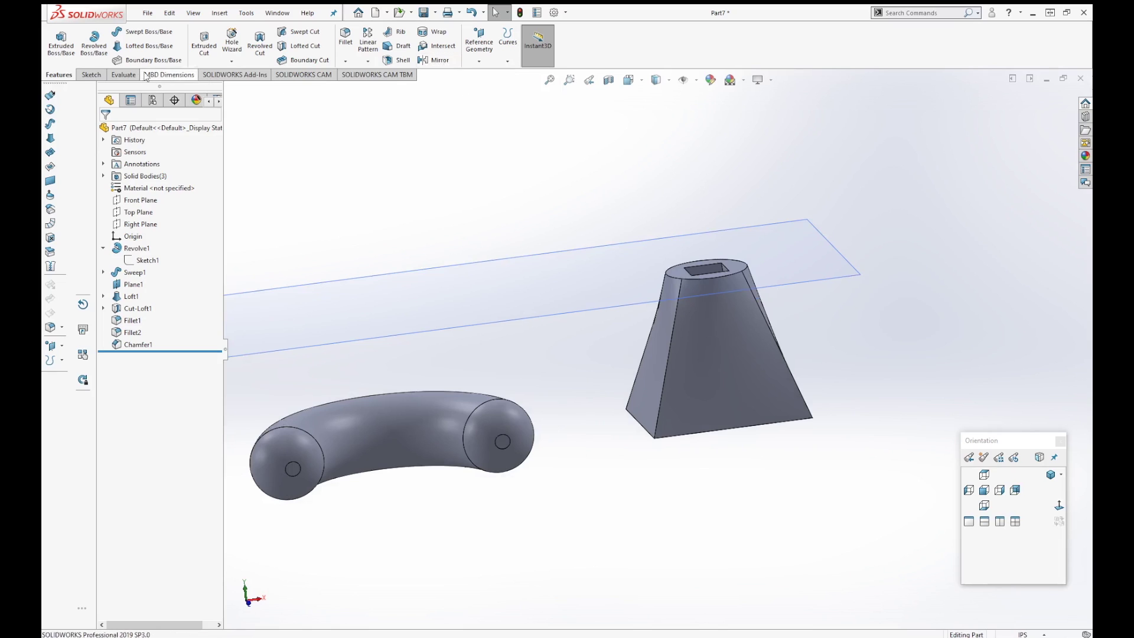
click(436, 61)
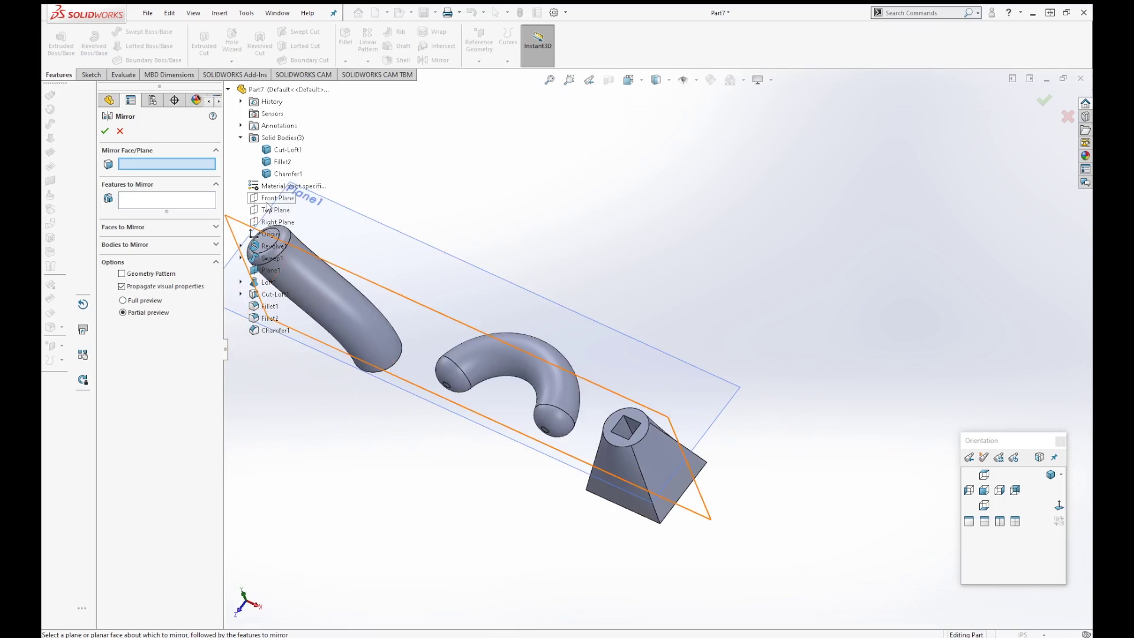
click(277, 198)
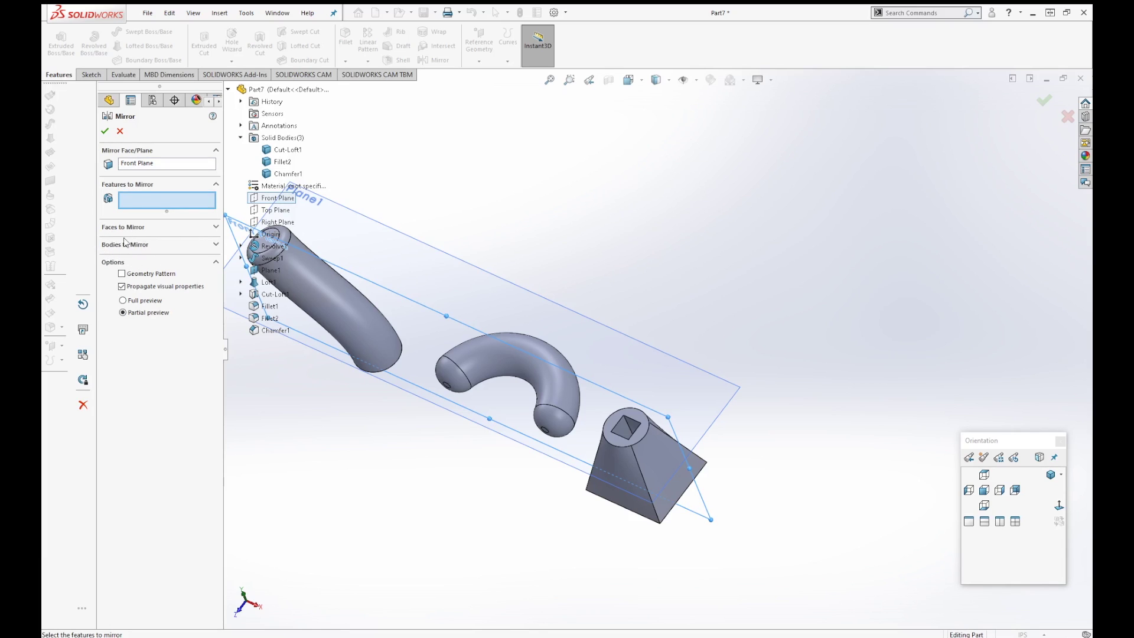
click(216, 245)
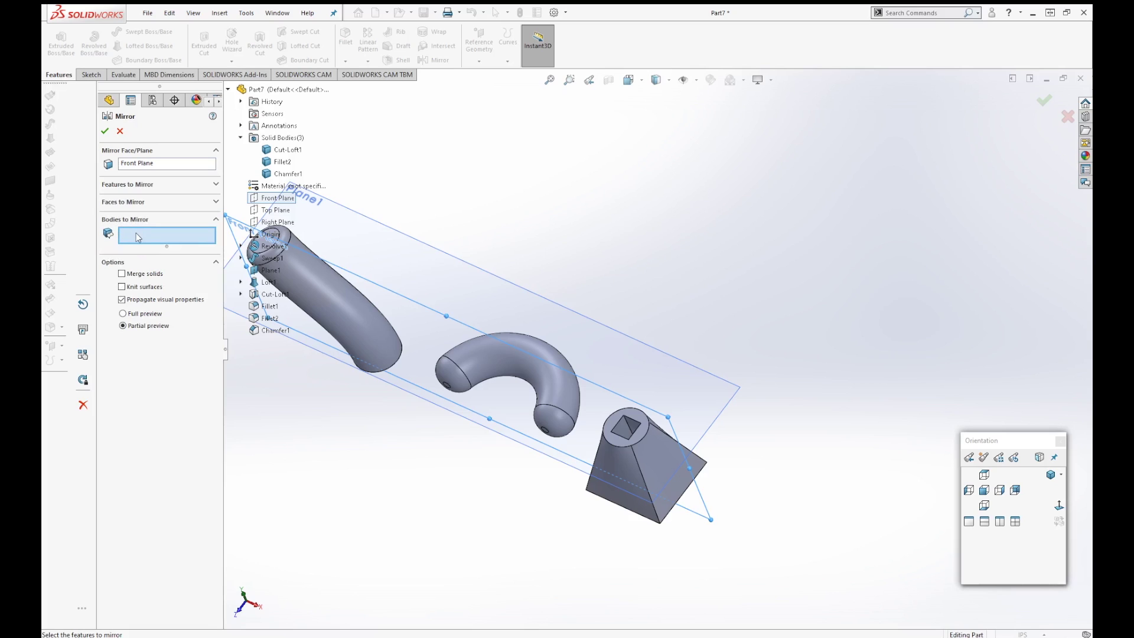
click(484, 362)
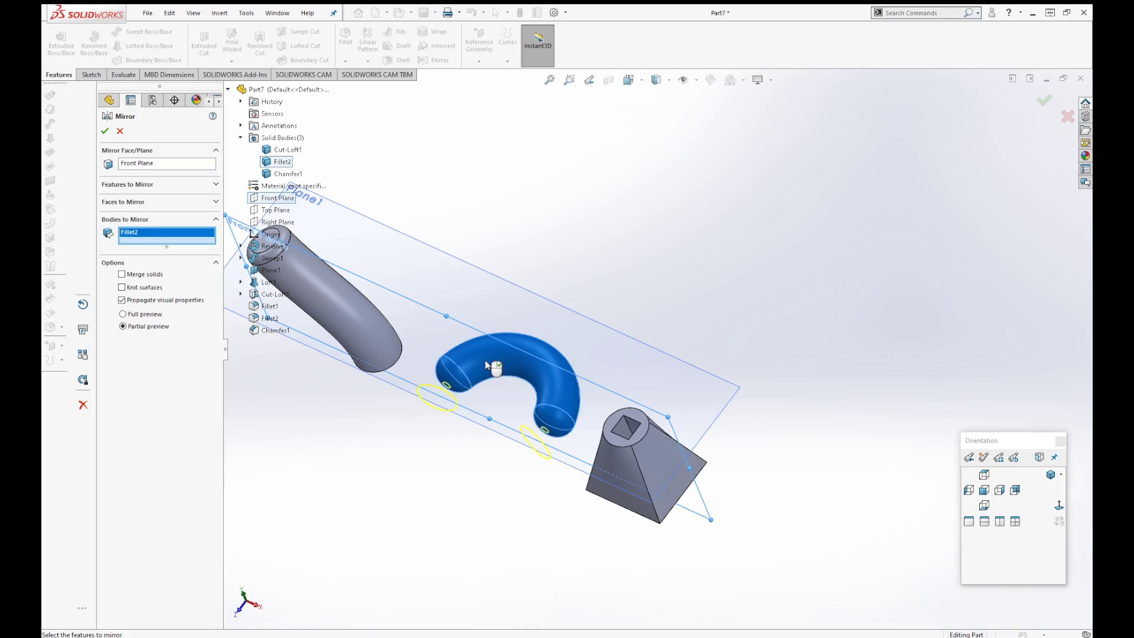
middle_drag(572, 342, 546, 290)
scroll(537, 409, down, 5)
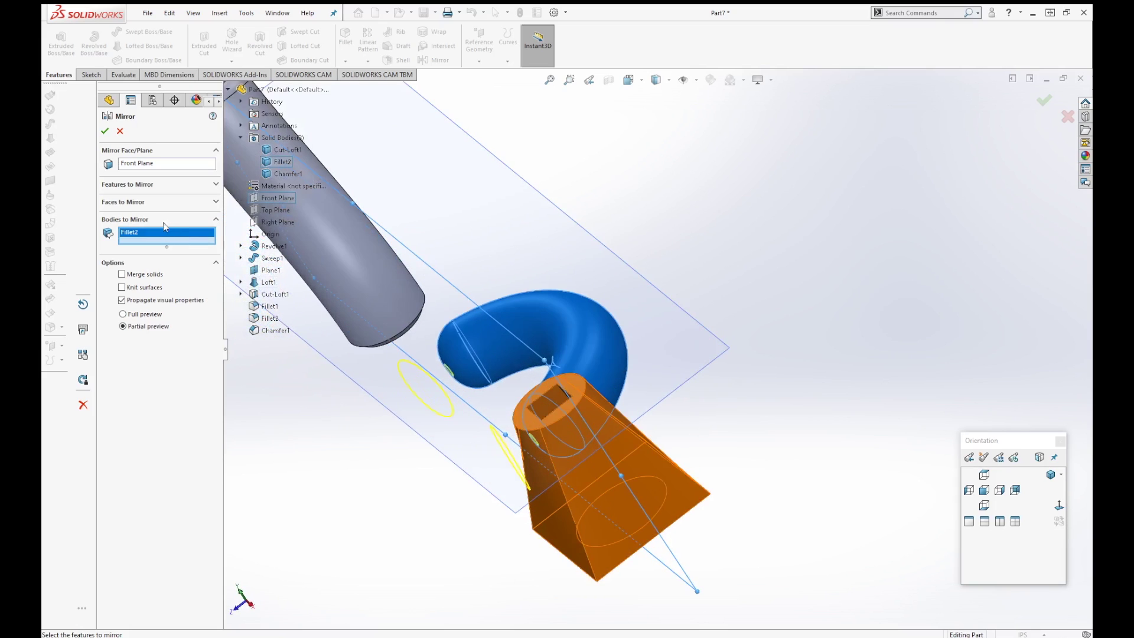
- Accept the Front Plane mirror and inspect the completed torus
click(104, 132)
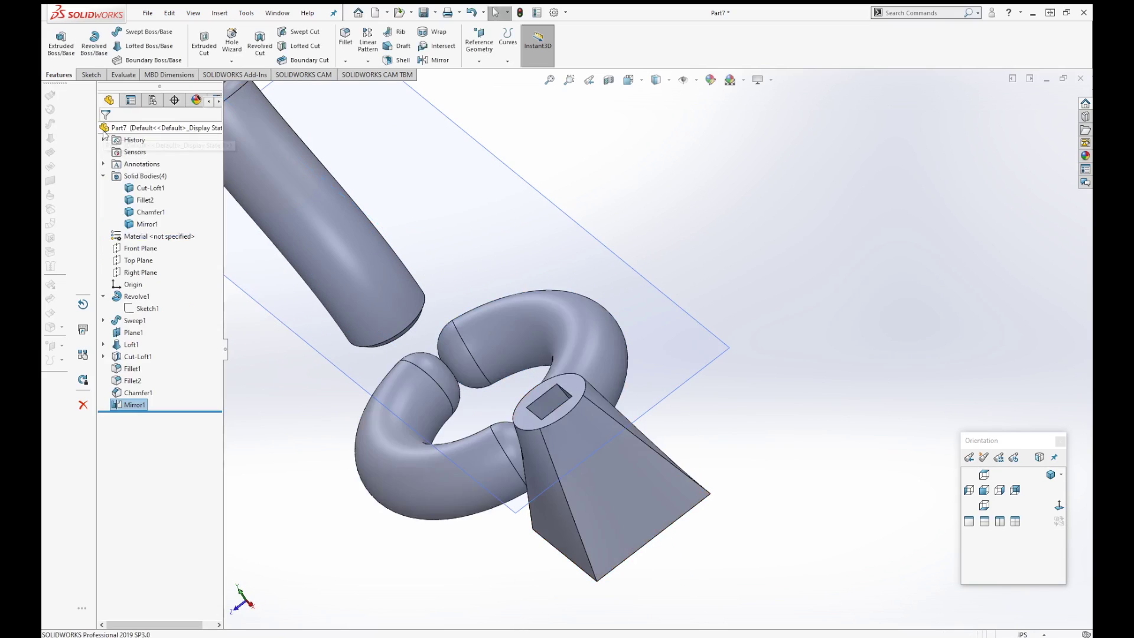
scroll(531, 299, up, 3)
middle_drag(532, 298, 605, 424)
scroll(604, 424, down, 3)
middle_drag(544, 384, 486, 265)
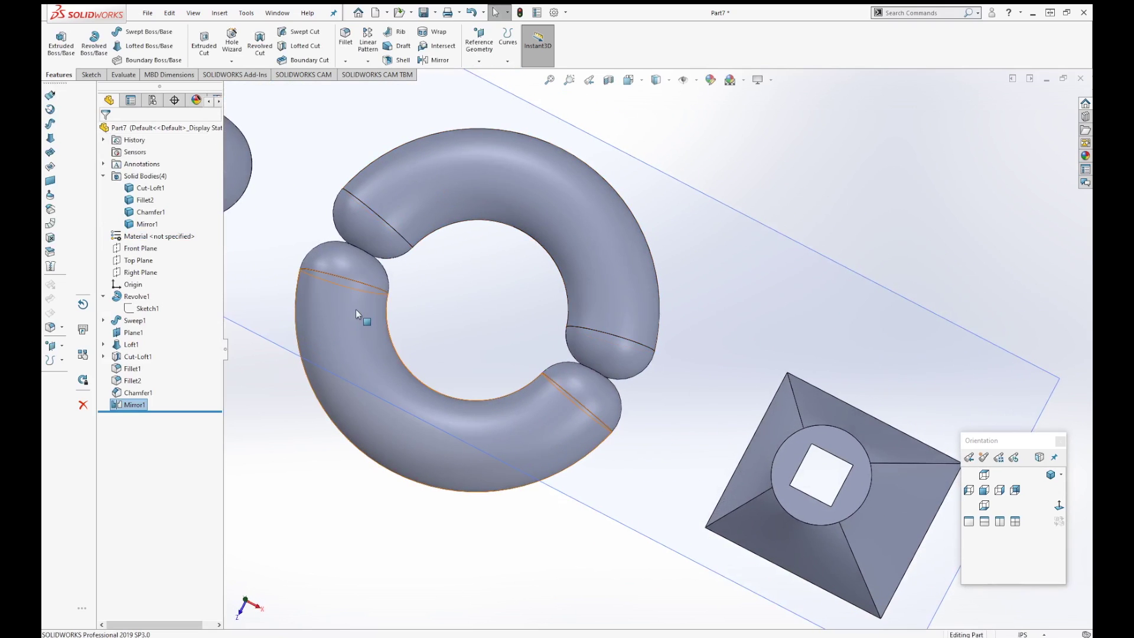
scroll(696, 398, up, 3)
middle_drag(696, 398, 699, 248)
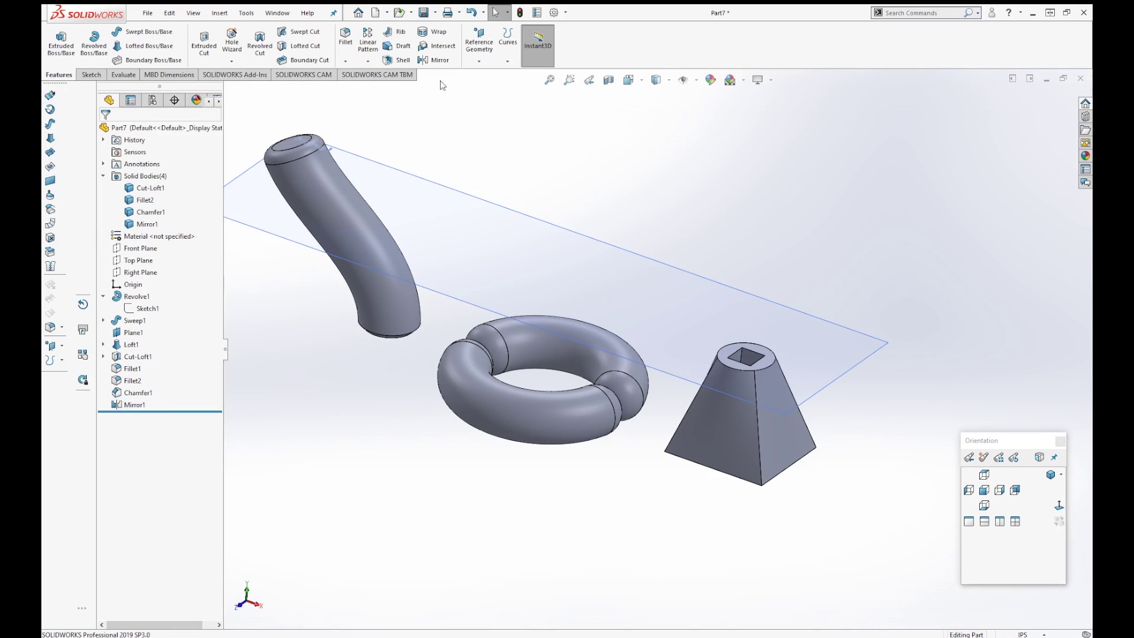
- Mirror both torus halves (Mirror1 and Fillet2) across Plane1 to form a second torus
click(437, 61)
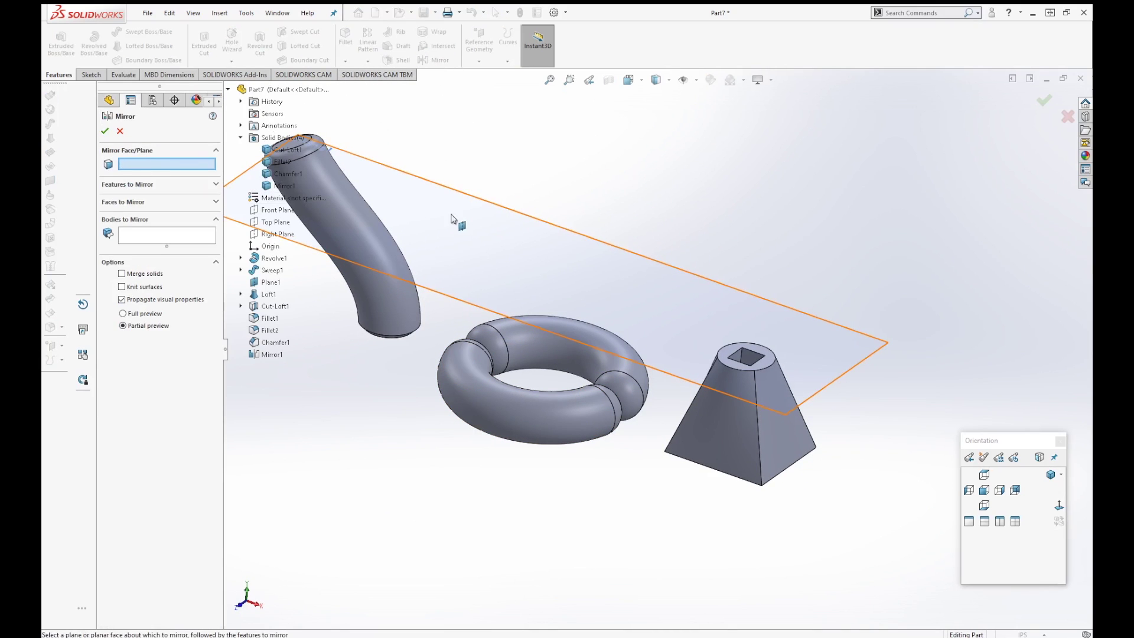
click(496, 248)
middle_drag(494, 247, 762, 239)
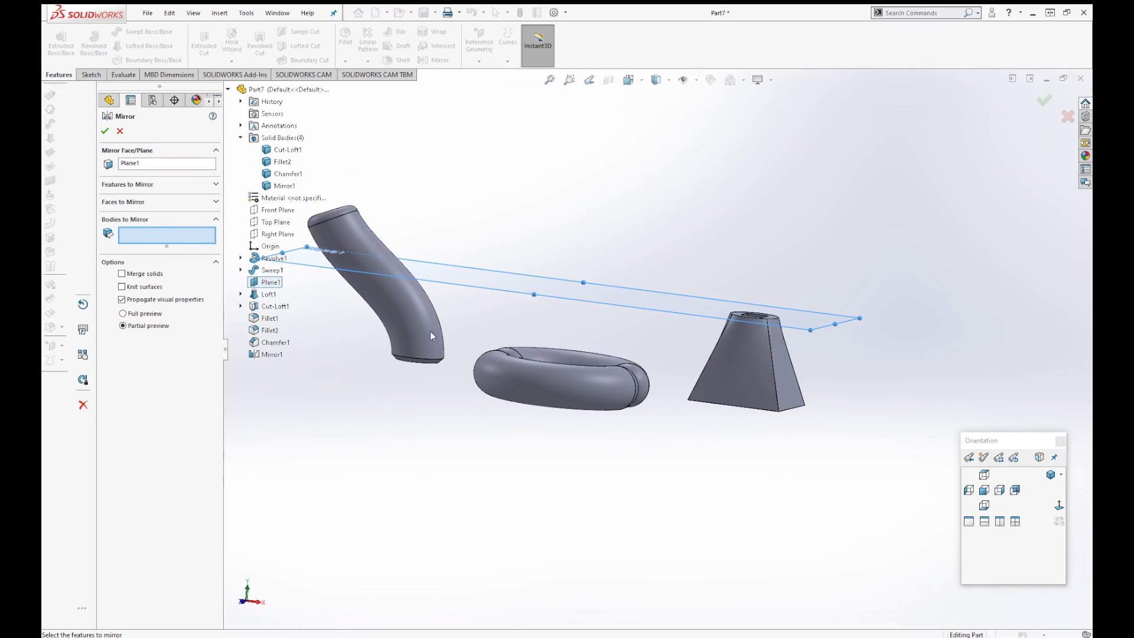
click(555, 389)
middle_drag(555, 390, 607, 452)
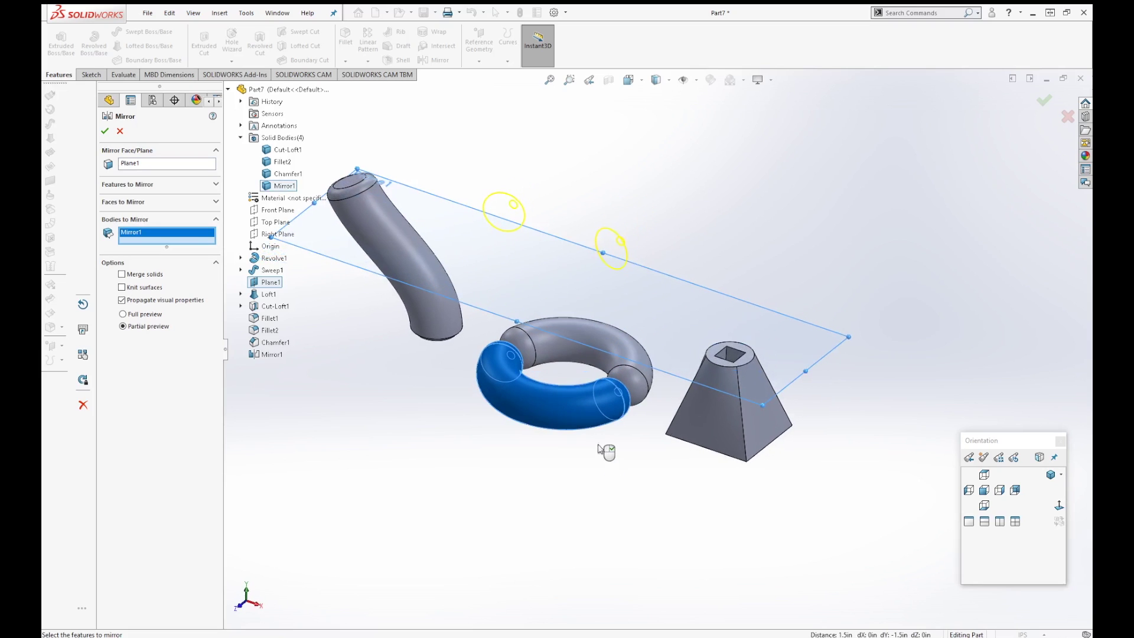
click(563, 341)
middle_drag(593, 348, 582, 387)
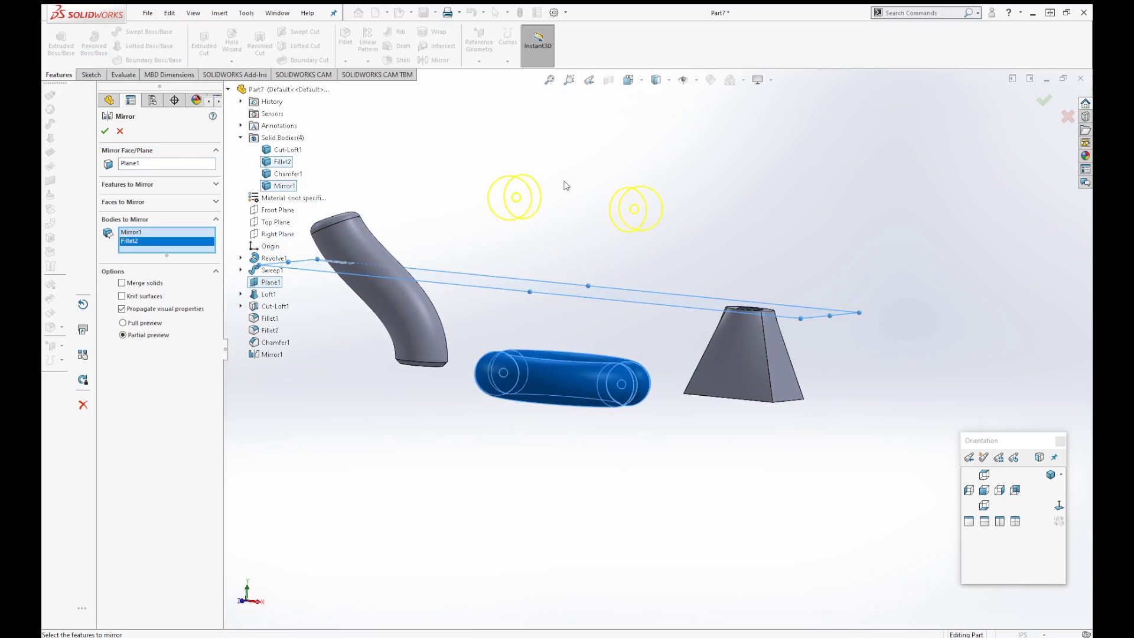
click(1044, 103)
middle_drag(804, 233, 673, 325)
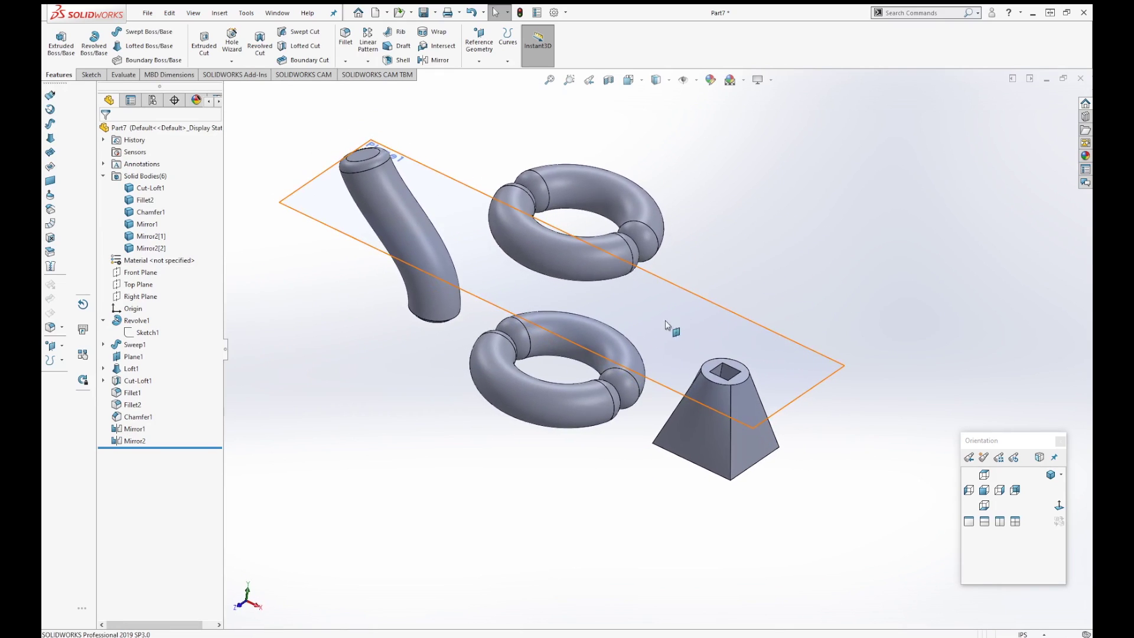
- Zoom the Part2 model view
scroll(620, 249, down, 2)
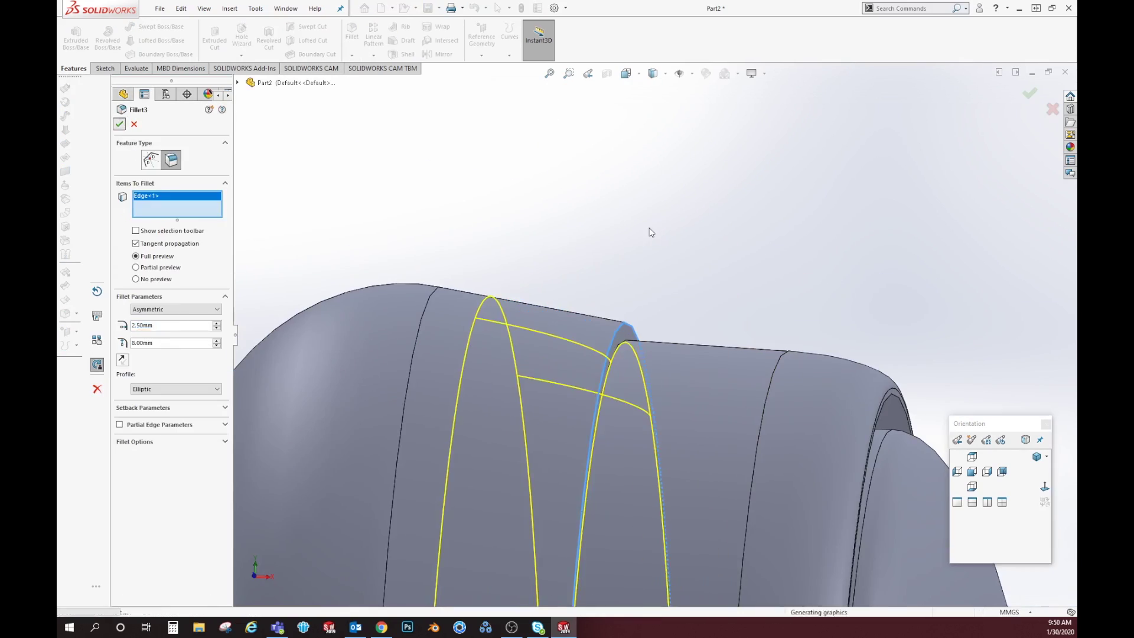
- Add the chamfer, sketch an ellipse on the front face, and dimension it 76.2
click(351, 55)
click(361, 81)
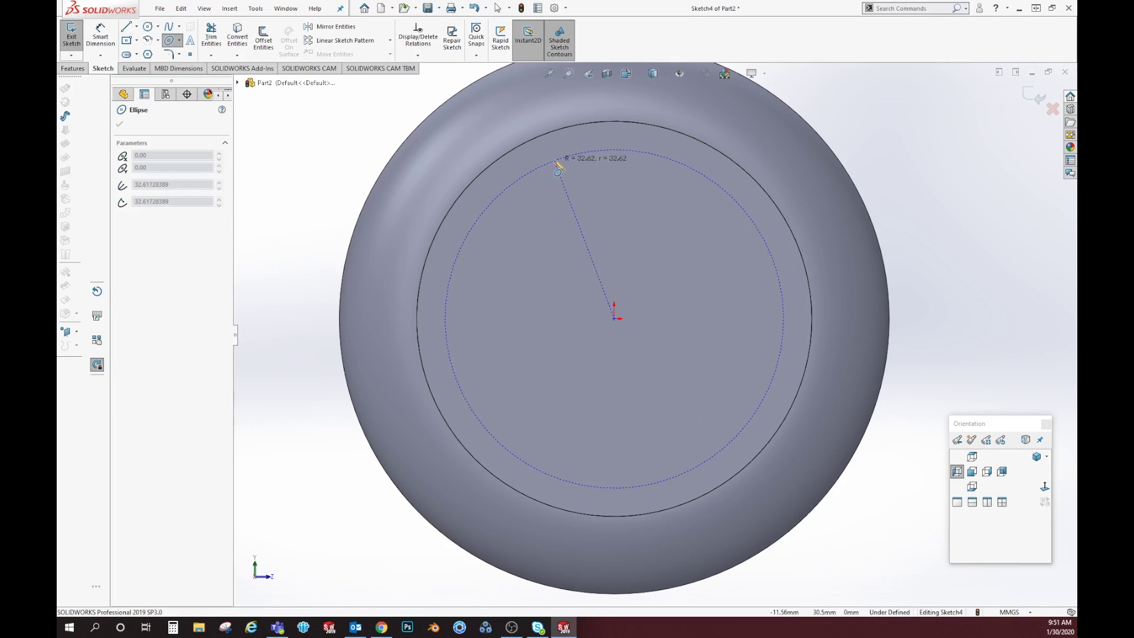
click(558, 167)
click(125, 27)
text(76.2)
key(Return)
- Dimension the ellipse's diameter to 2.3in and begin the extruded cut
click(731, 301)
click(525, 380)
click(626, 193)
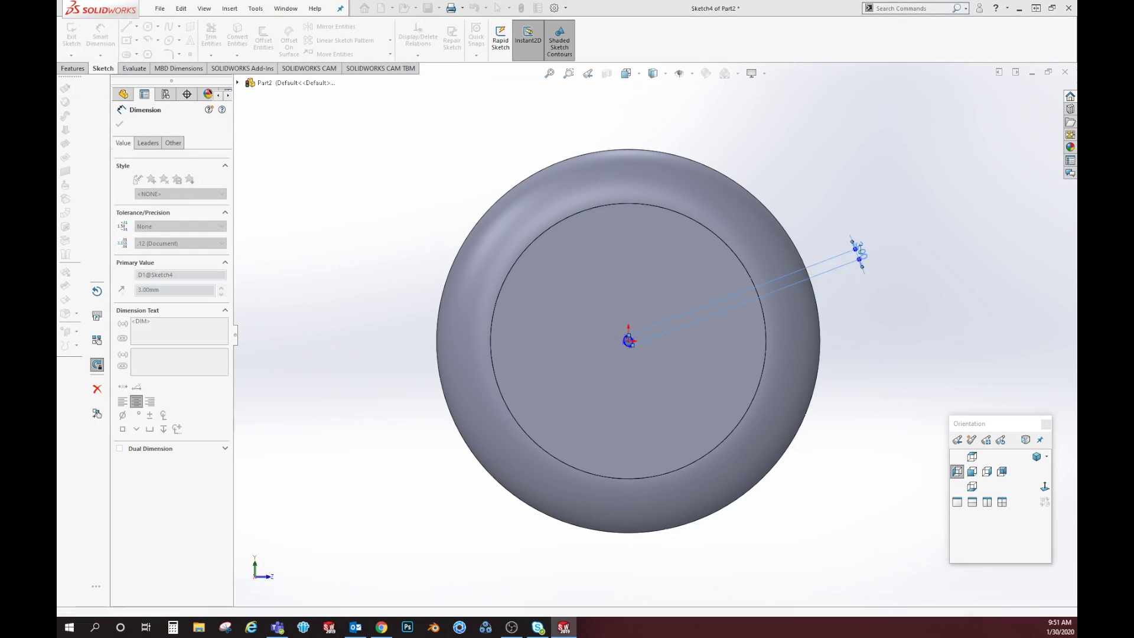
key(Return)
click(591, 207)
text(2.3in)
key(Return)
double_click(843, 206)
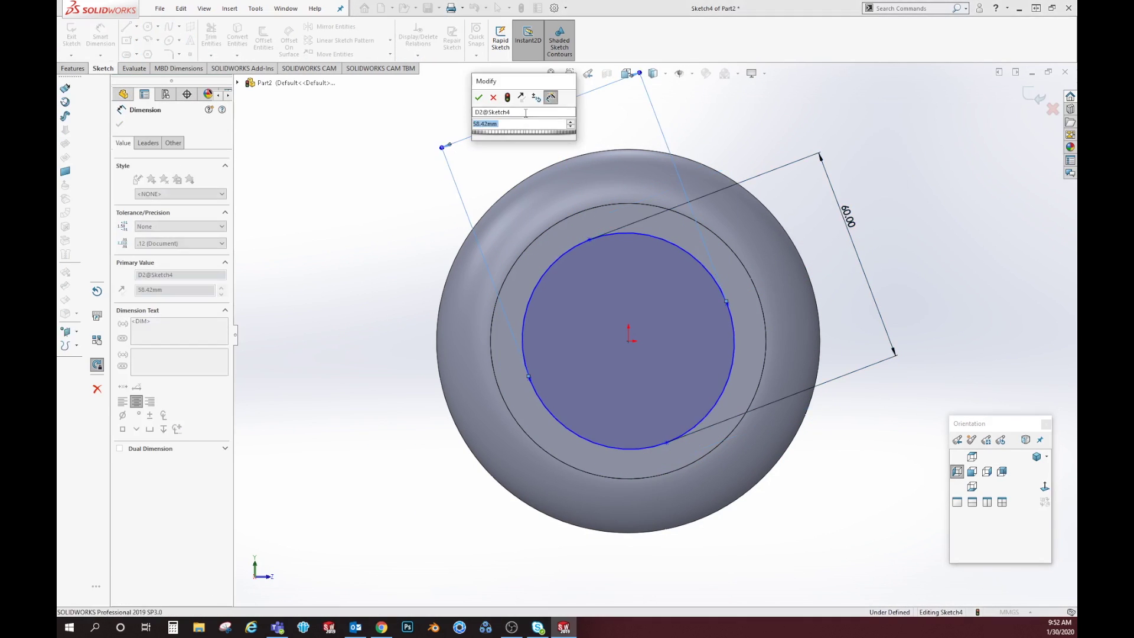
key(e)
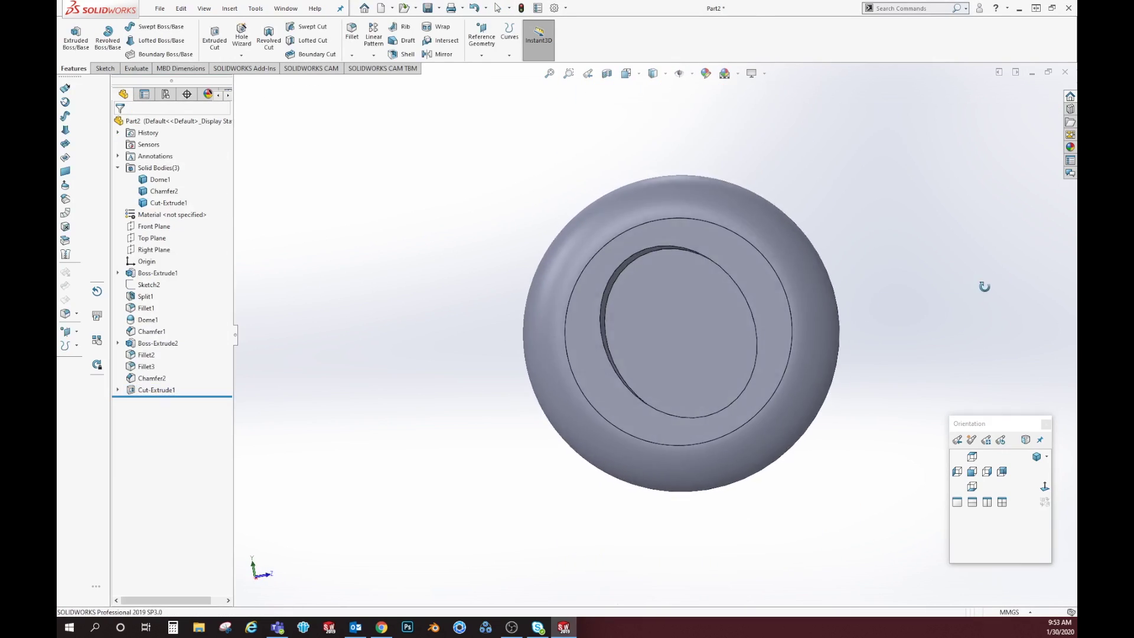